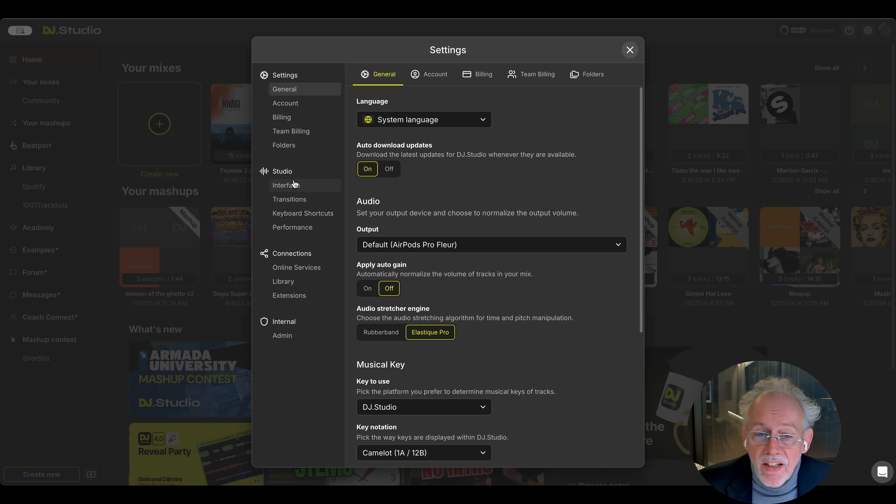
Step: Open the studio interface settings and try the second Stems in transitions display style
{"action": "left_click", "coordinate": [294, 184]}
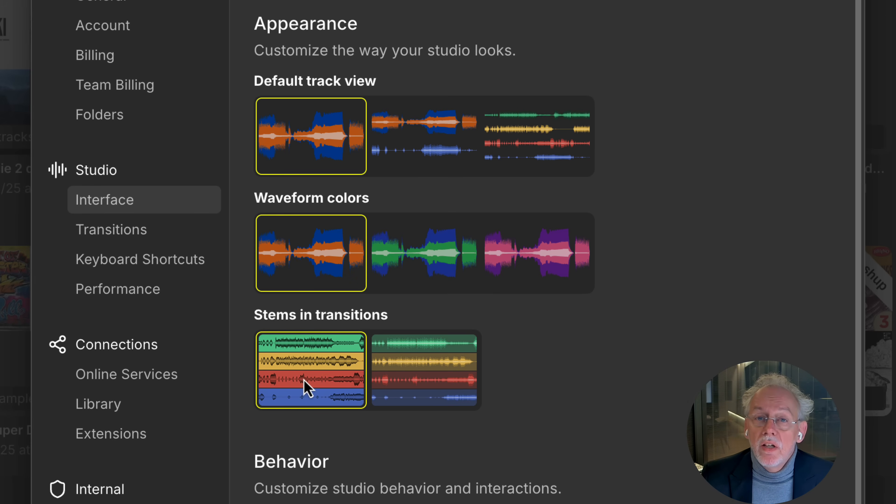
{"action": "left_click", "coordinate": [410, 385]}
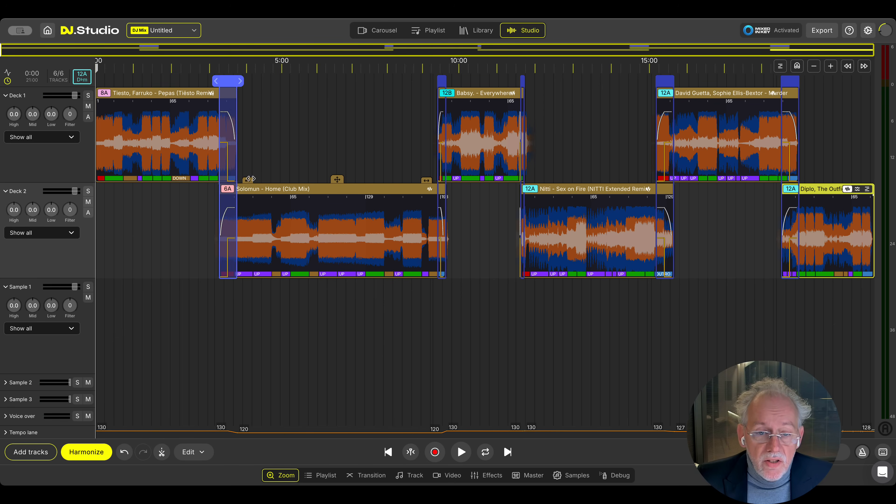
Step: Adjust the start and end of the Solomun - Home track on Deck 2 and reposition its transition into Babsy. - Everywhere
{"action": "left_click_drag", "start_coordinate": [248, 180], "coordinate": [255, 205]}
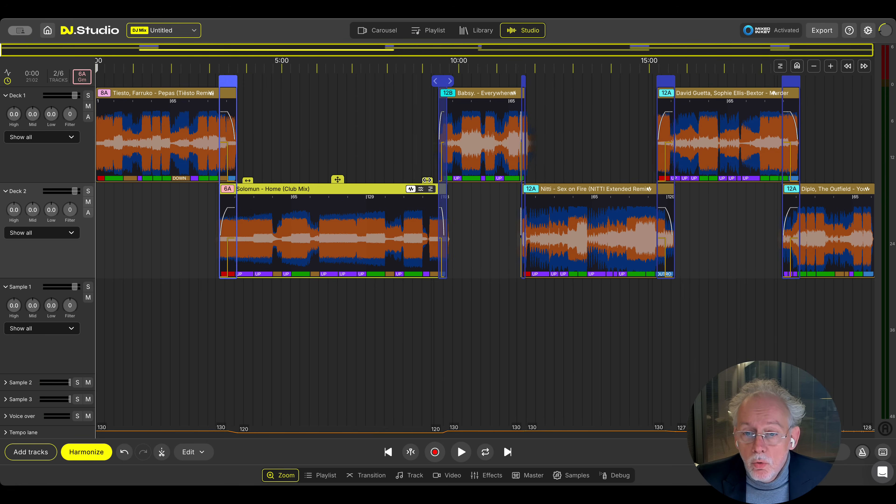
{"action": "mouse_move", "coordinate": [427, 181]}
{"action": "left_mouse_down"}
{"action": "mouse_move", "coordinate": [259, 186]}
{"action": "mouse_move", "coordinate": [425, 186]}
{"action": "left_mouse_up"}
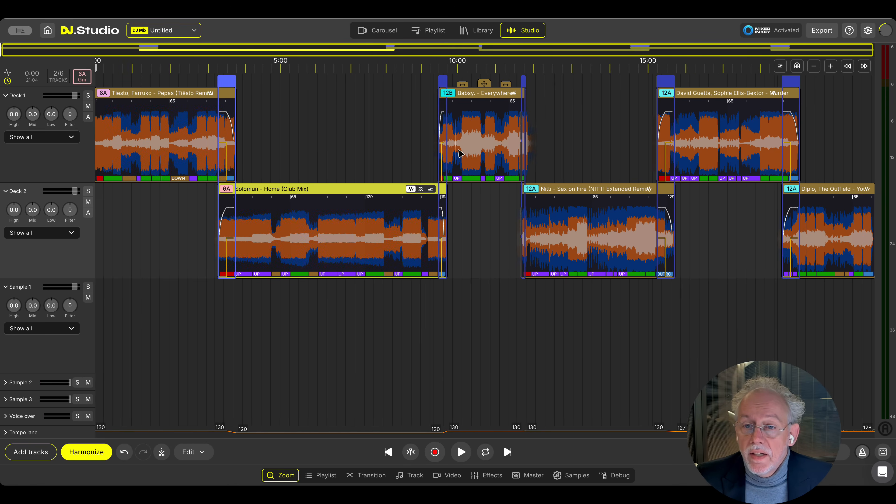
{"action": "scroll", "coordinate": [453, 167], "scroll_direction": "up", "scroll_amount": 5}
{"action": "left_click_drag", "start_coordinate": [396, 182], "coordinate": [379, 186]}
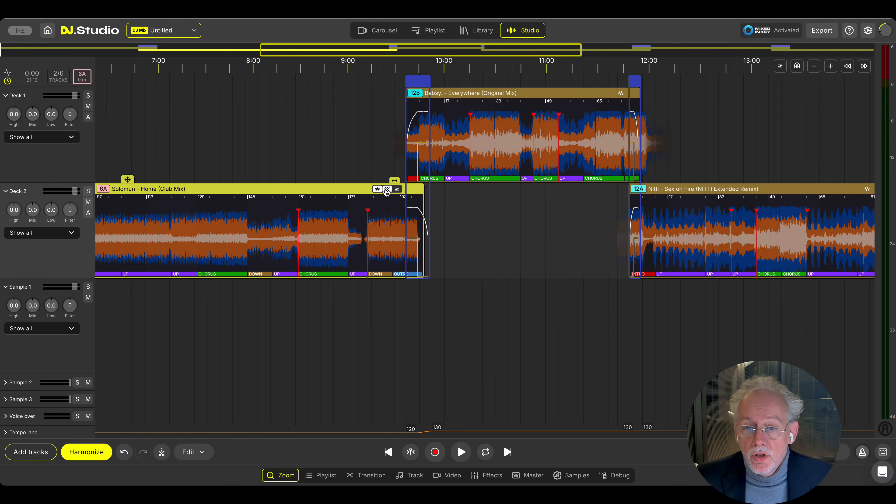
{"action": "left_click_drag", "start_coordinate": [420, 83], "coordinate": [398, 102]}
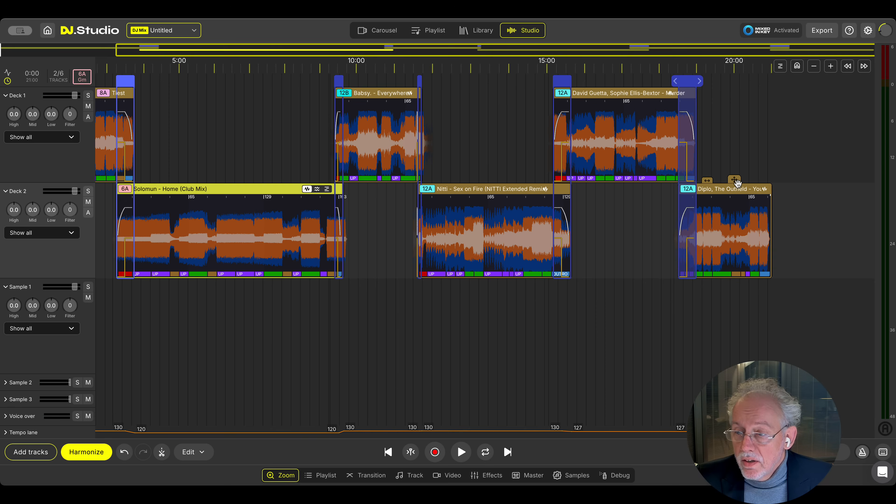
Step: Move Murder On The Dancefloor and Your Love directly after Solomun - Home, in that order, and place Babsy. - Everywhere on the Sample 1 lane
{"action": "left_click_drag", "start_coordinate": [736, 179], "coordinate": [388, 116]}
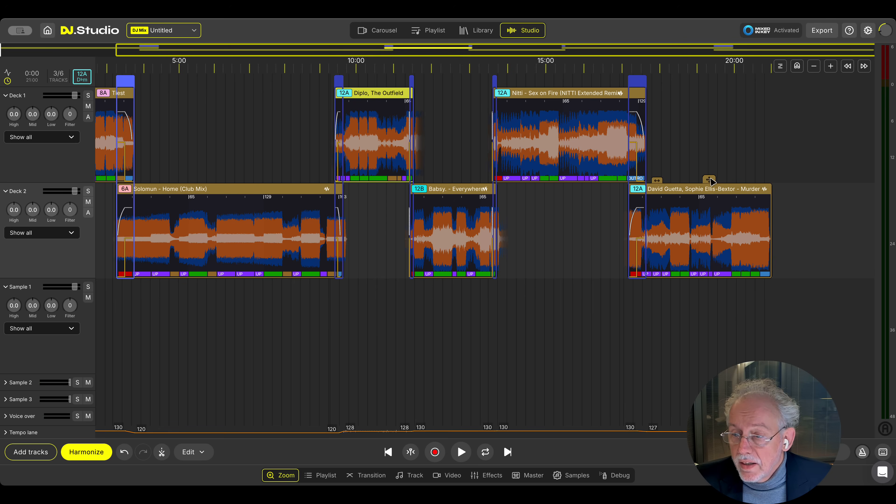
{"action": "left_click_drag", "start_coordinate": [710, 180], "coordinate": [379, 106]}
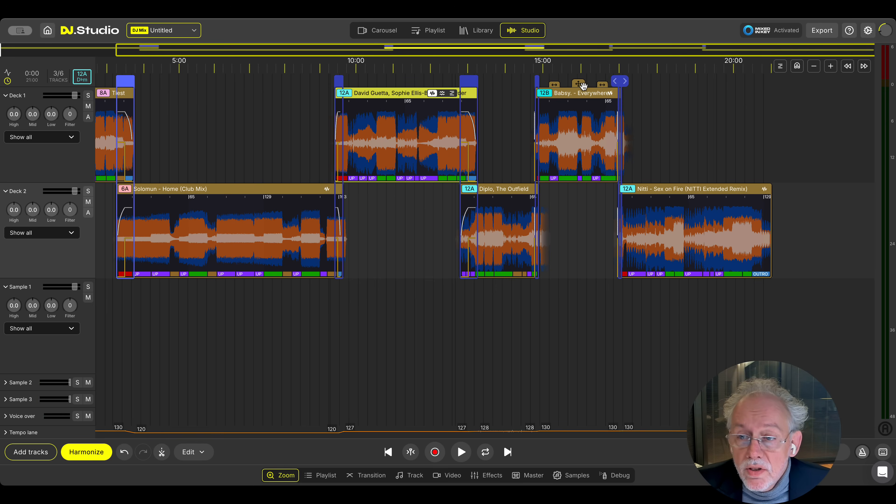
{"action": "left_click_drag", "start_coordinate": [580, 86], "coordinate": [252, 285]}
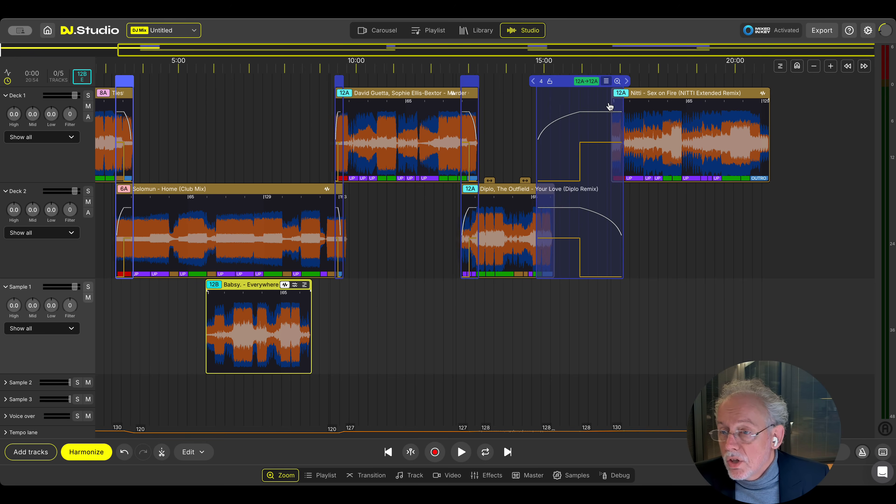
Step: Shorten the overlong transition between Diplo's Your Love and Nitti's Sex on Fire
{"action": "left_click_drag", "start_coordinate": [626, 84], "coordinate": [557, 106]}
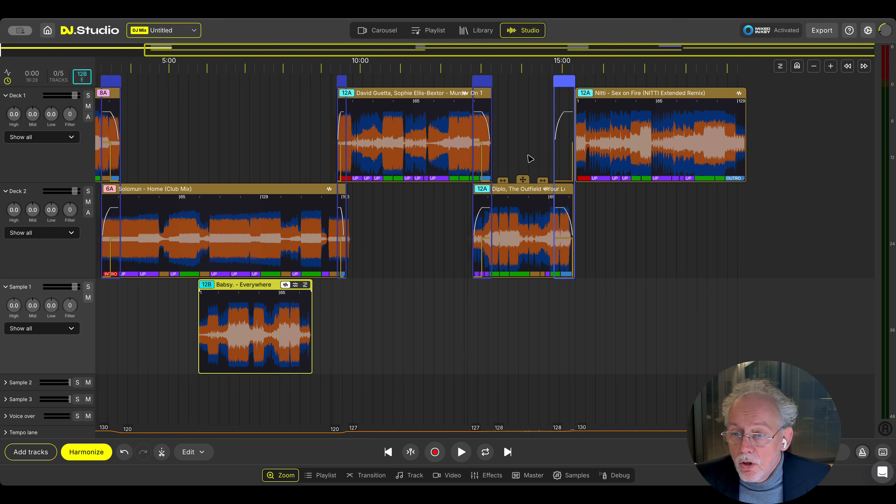
{"action": "scroll", "coordinate": [552, 152], "scroll_direction": "up", "scroll_amount": 5}
{"action": "left_click_drag", "start_coordinate": [680, 86], "coordinate": [570, 89]}
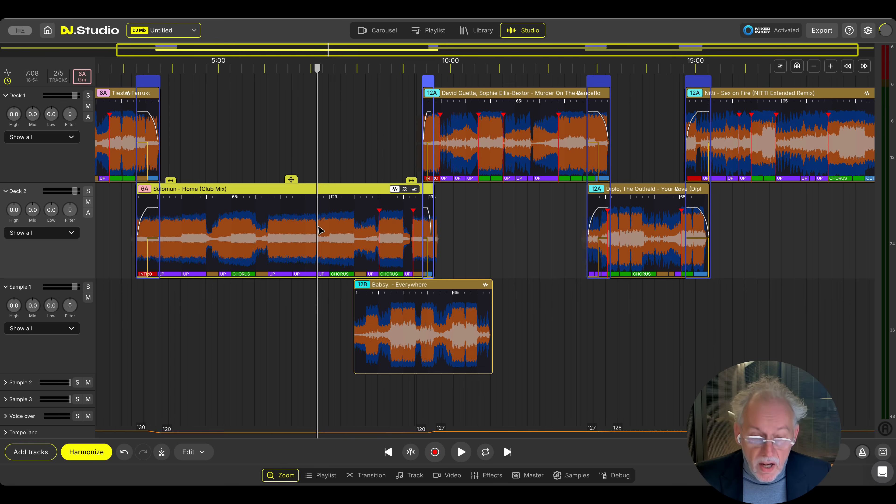
Step: Split Solomun - Home at 7:08 and open a gap at the cut, with the Babsy. - Everywhere sample placed beneath it
{"action": "key", "text": "super+e"}
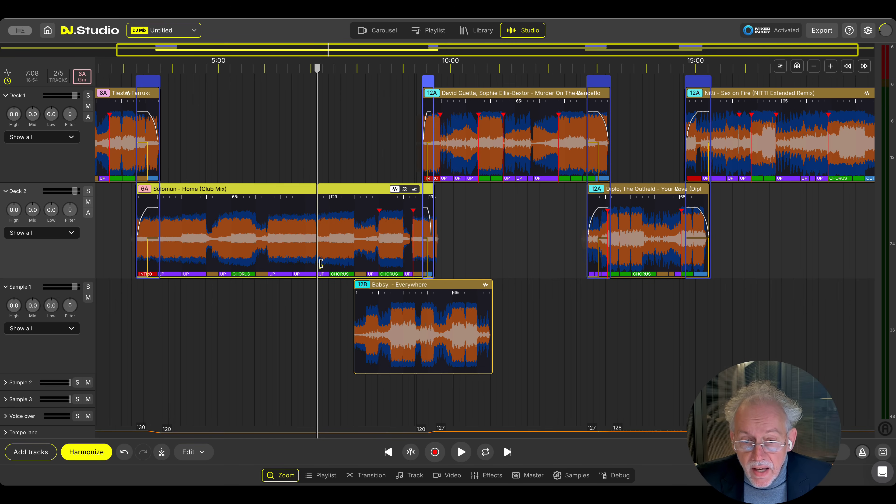
{"action": "left_click_drag", "start_coordinate": [321, 263], "coordinate": [286, 265]}
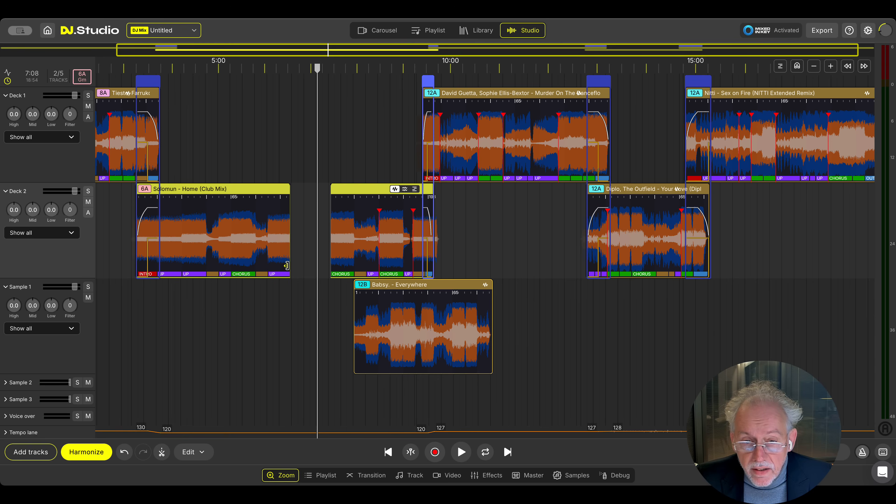
{"action": "left_click_drag", "start_coordinate": [404, 285], "coordinate": [306, 289]}
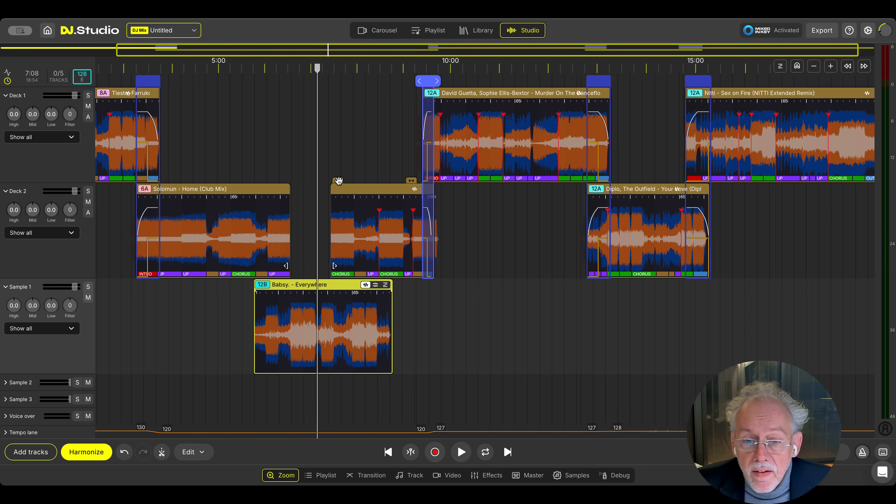
{"action": "left_click_drag", "start_coordinate": [339, 182], "coordinate": [356, 192]}
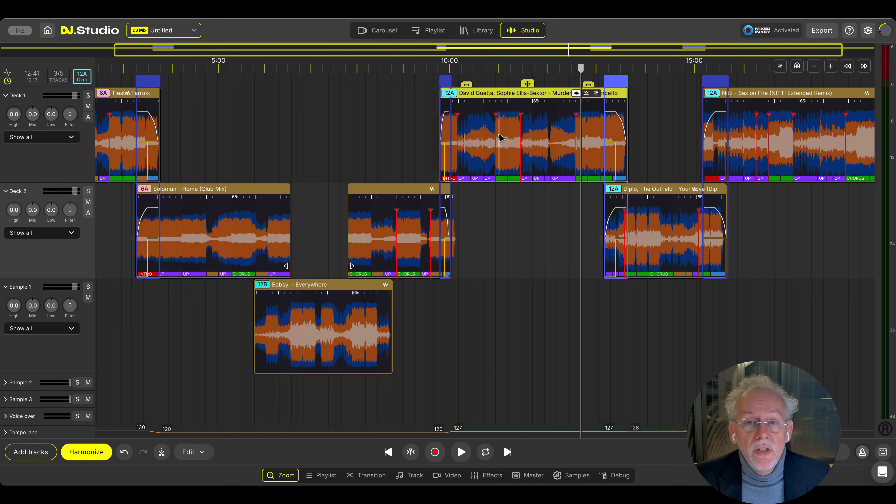
Step: Display the Murder On The Dancefloor track as instrumental and vocals, and switch it on to four separate stems
{"action": "left_click", "coordinate": [586, 92]}
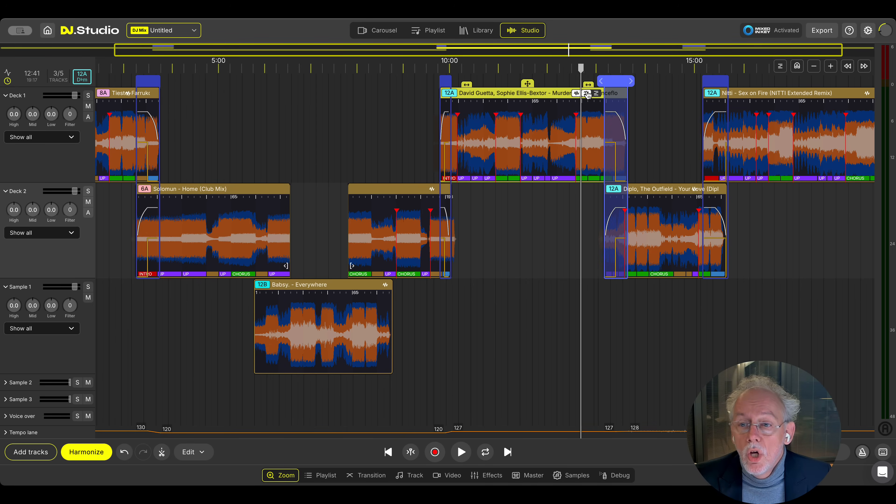
{"action": "scroll", "coordinate": [530, 216], "scroll_direction": "right", "scroll_amount": 5}
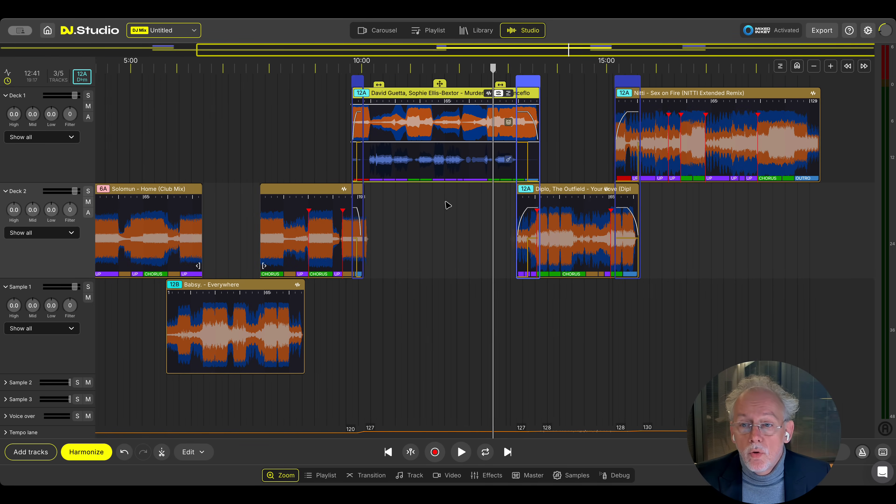
{"action": "scroll", "coordinate": [423, 131], "scroll_direction": "up", "scroll_amount": 3}
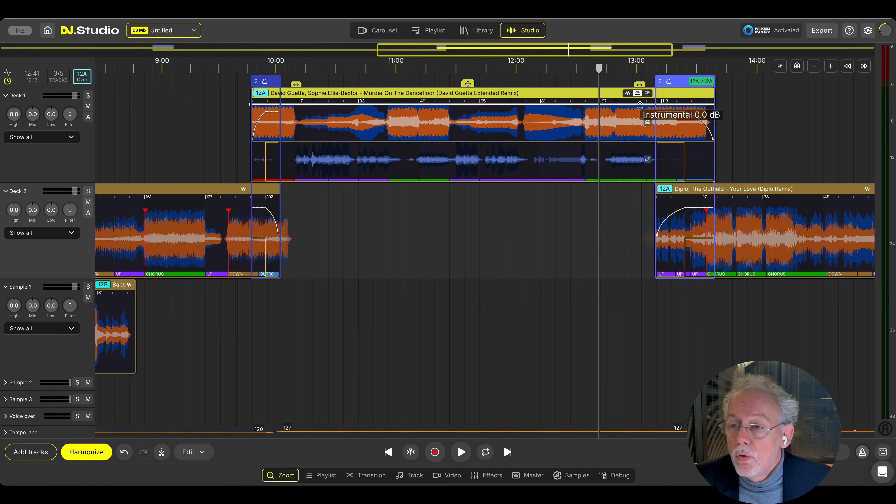
{"action": "left_click", "coordinate": [647, 93]}
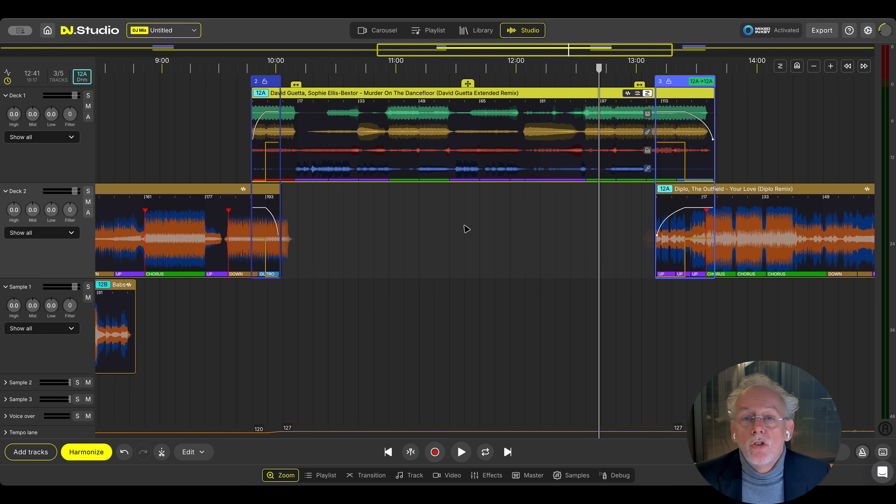
Step: Show the stems in the transition from Murder On The Dancefloor to Your Love and mute the incoming track's bass stem there
{"action": "scroll", "coordinate": [631, 225], "scroll_direction": "up", "scroll_amount": 10}
{"action": "left_click_drag", "start_coordinate": [642, 221], "coordinate": [350, 231]}
{"action": "scroll", "coordinate": [349, 230], "scroll_direction": "down", "scroll_amount": 1}
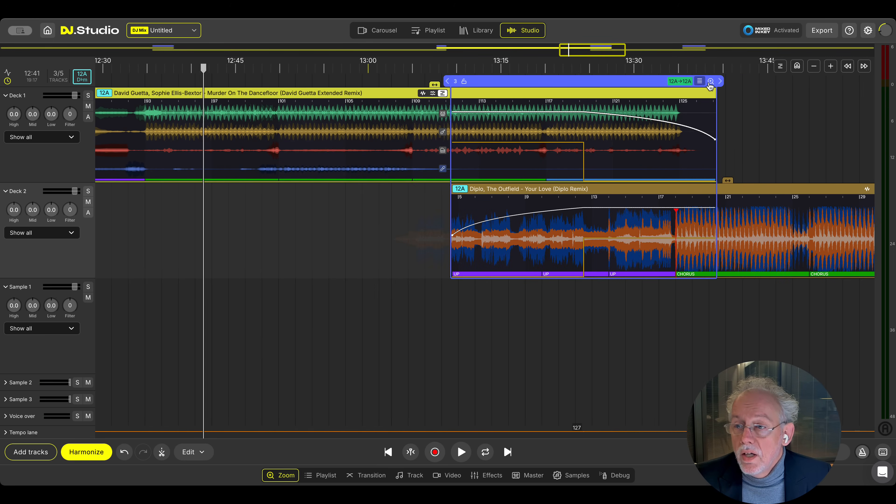
{"action": "left_click", "coordinate": [699, 81]}
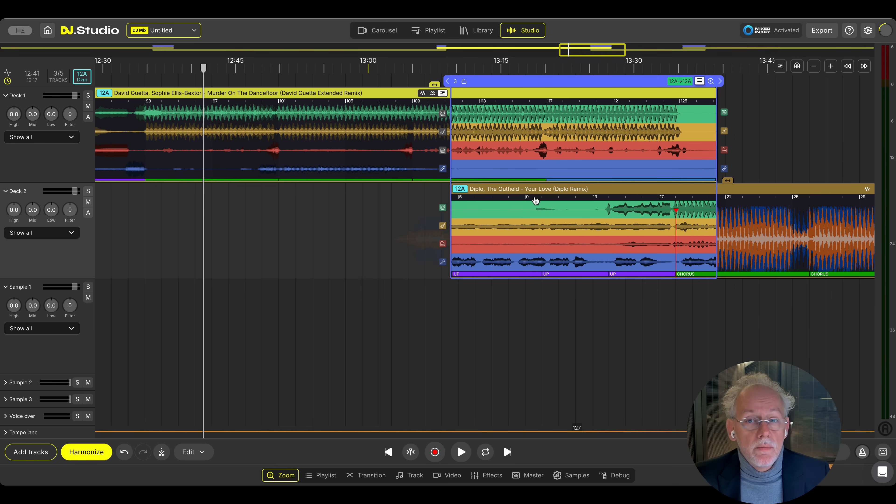
{"action": "left_click", "coordinate": [442, 226]}
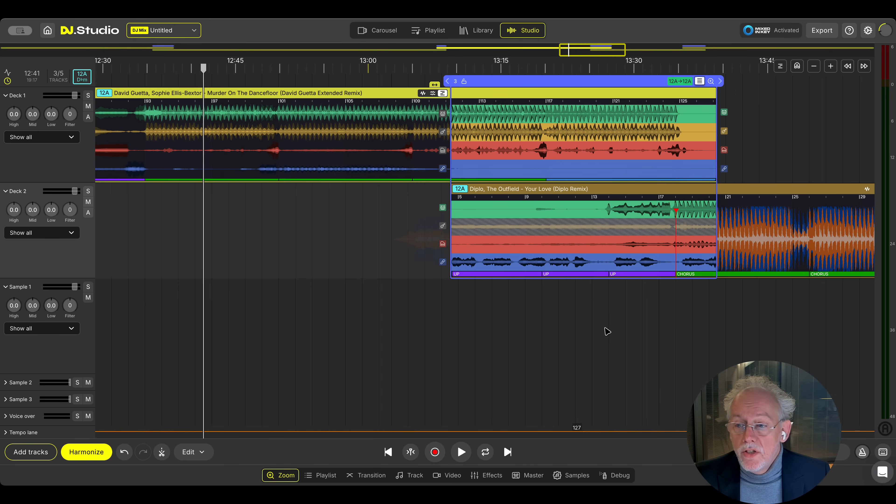
Step: Select the bass stem of Murder On The Dancefloor from about 12:03 to 12:34 and copy it to the sample lane
{"action": "left_click_drag", "start_coordinate": [589, 319], "coordinate": [558, 300]}
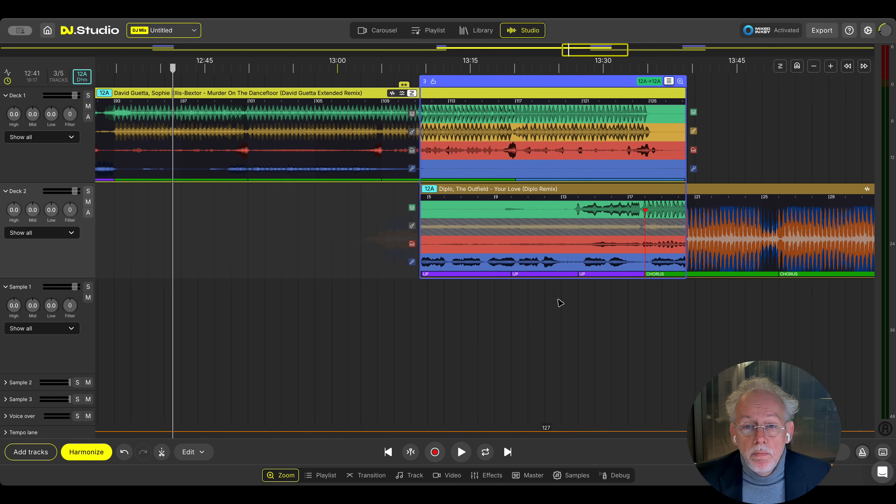
{"action": "scroll", "coordinate": [557, 300], "scroll_direction": "down", "scroll_amount": 3}
{"action": "scroll", "coordinate": [557, 300], "scroll_direction": "down", "scroll_amount": 2}
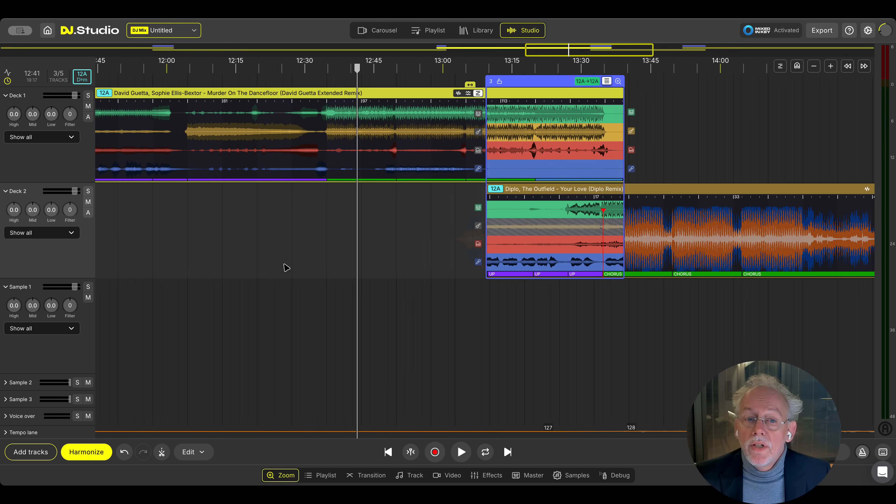
{"action": "left_click_drag", "start_coordinate": [286, 267], "coordinate": [406, 267]}
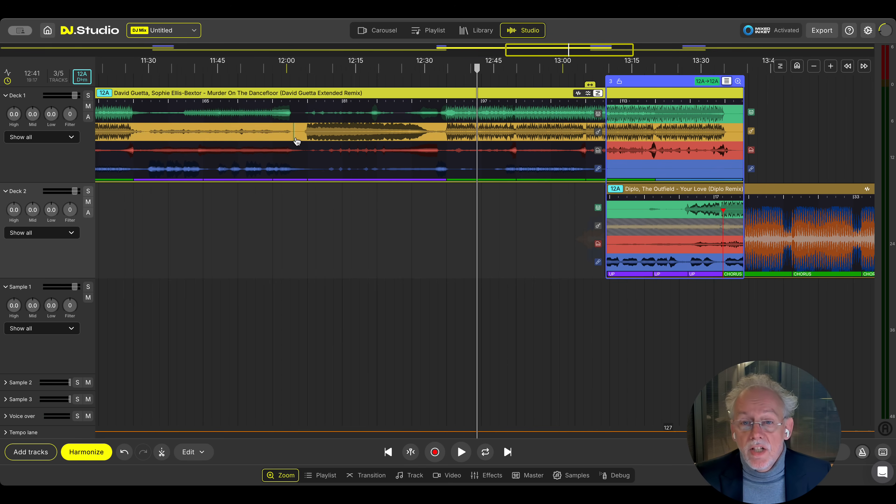
{"action": "left_click_drag", "start_coordinate": [298, 139], "coordinate": [442, 144]}
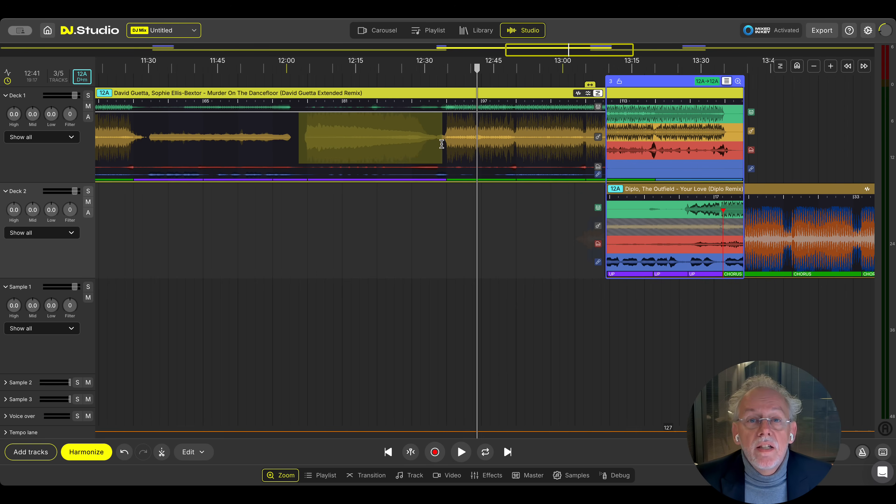
{"action": "right_click", "coordinate": [443, 146]}
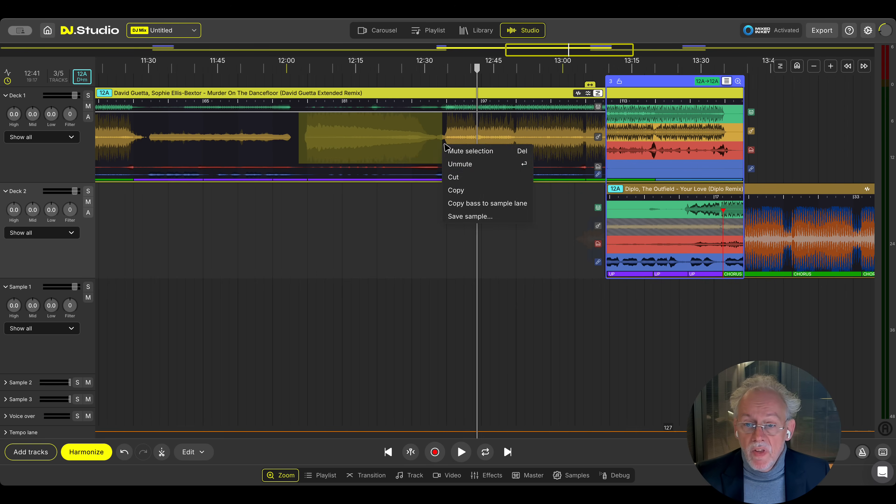
{"action": "left_click", "coordinate": [462, 204]}
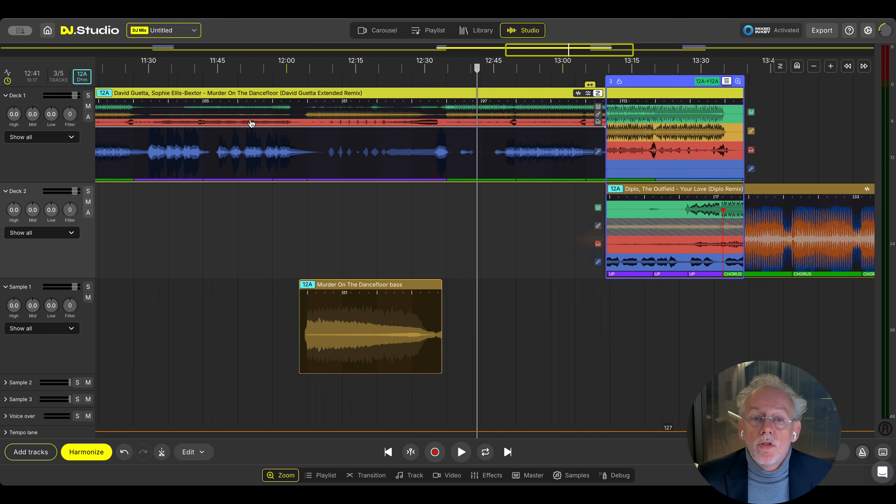
Step: Automate the vocals of Murder On The Dancefloor to drop to about -34 dB from about 11:45 to 12:05, returning to full level by about 12:08
{"action": "double_click", "coordinate": [211, 127]}
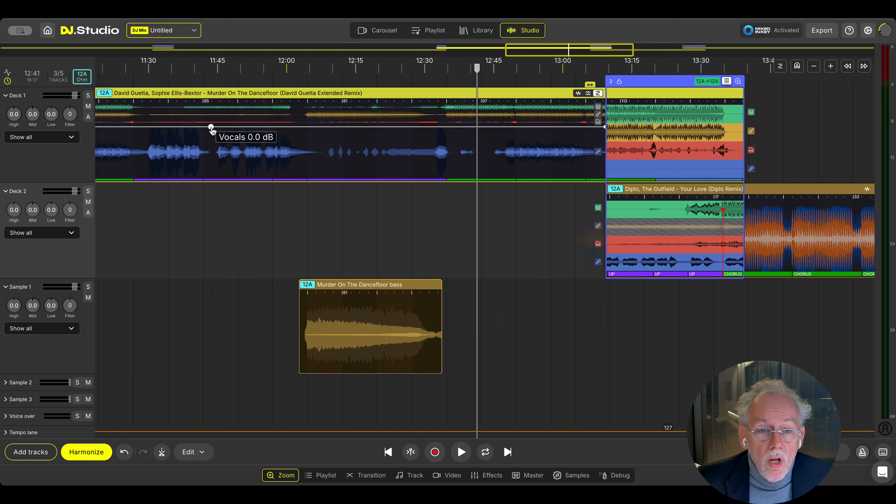
{"action": "left_click_drag", "start_coordinate": [226, 132], "coordinate": [215, 180]}
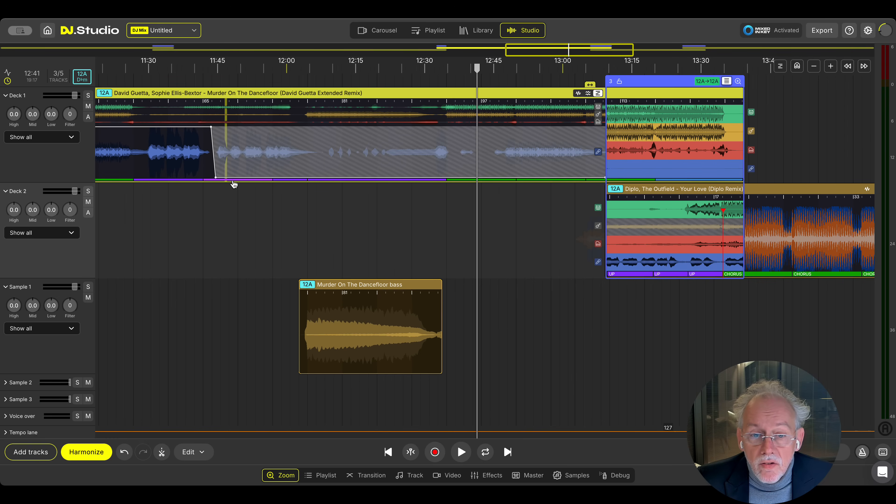
{"action": "double_click", "coordinate": [307, 178]}
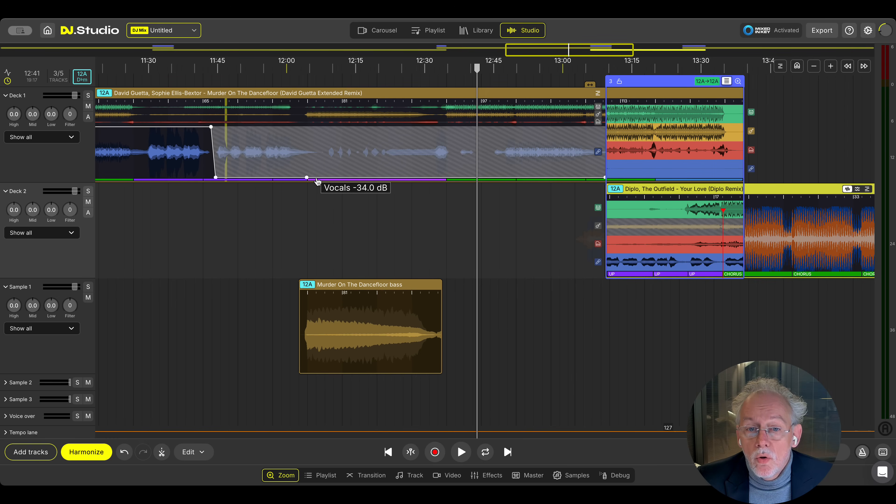
{"action": "left_click_drag", "start_coordinate": [317, 177], "coordinate": [324, 128]}
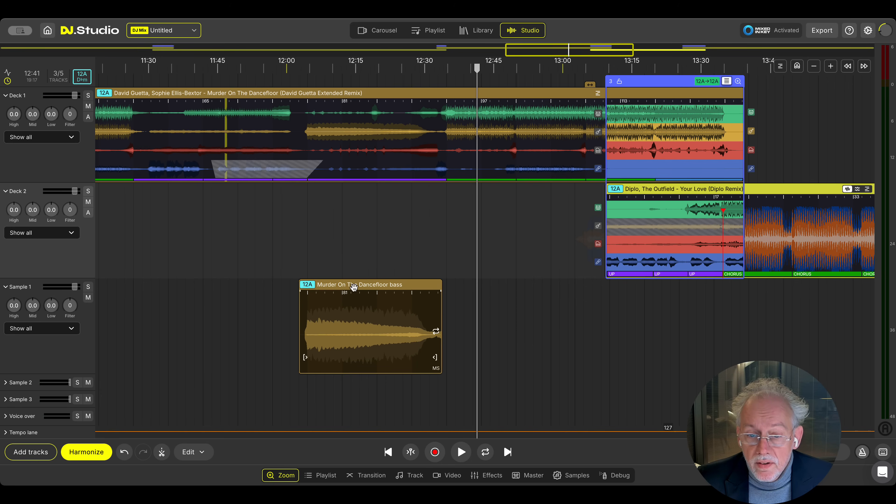
Step: Move the Murder On The Dancefloor bass sample to start at about 12:19 and display the full track as instrumental and vocals
{"action": "left_click_drag", "start_coordinate": [352, 286], "coordinate": [246, 290]}
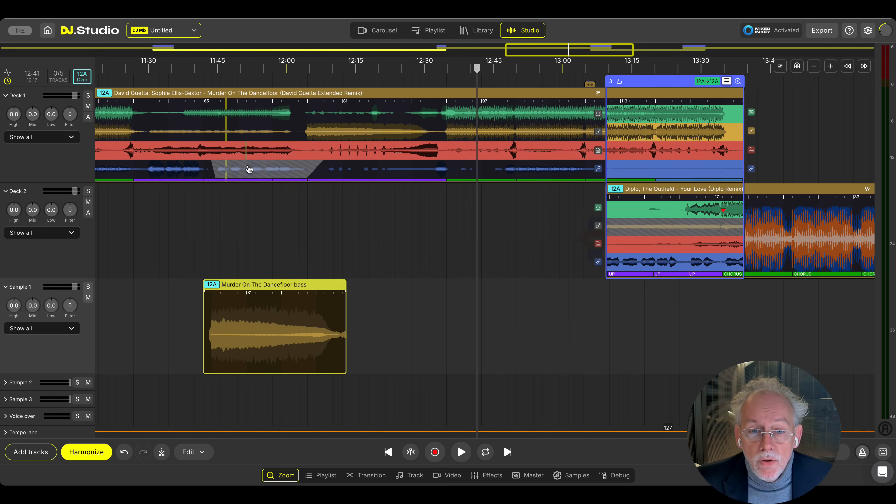
{"action": "left_click_drag", "start_coordinate": [266, 288], "coordinate": [437, 288]}
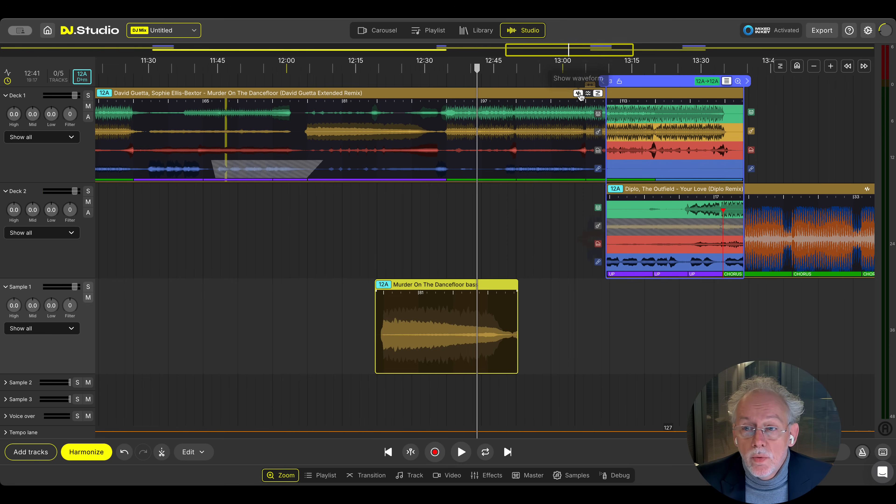
{"action": "left_click", "coordinate": [588, 94]}
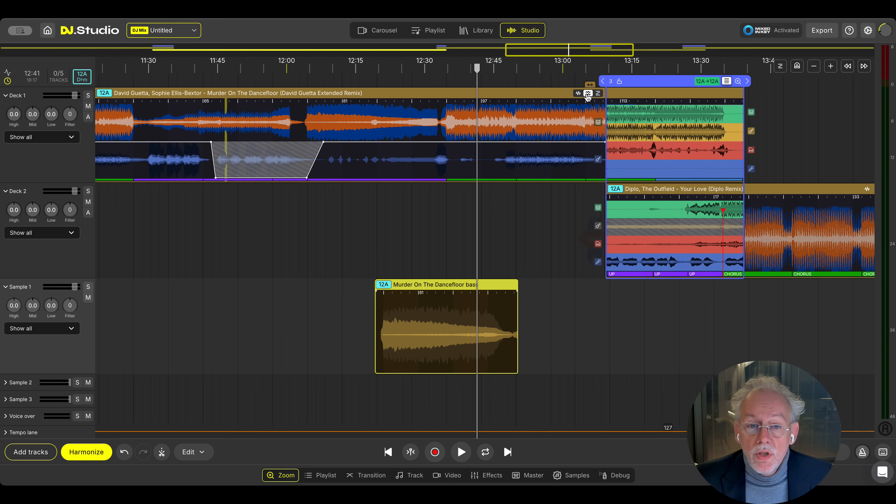
Step: Show Murder On The Dancefloor as four stems and automate its melody stem to drop to about -14 dB between about 12:06 and 12:08
{"action": "left_click", "coordinate": [578, 93]}
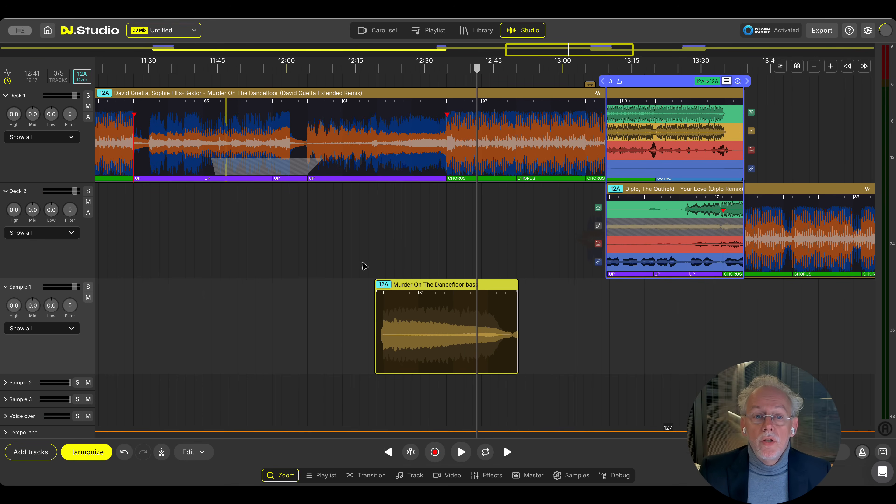
{"action": "left_click", "coordinate": [240, 230]}
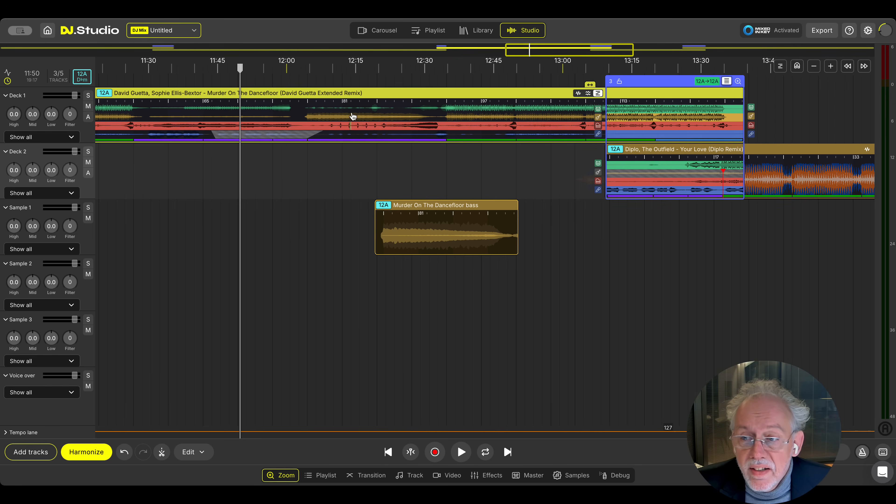
{"action": "left_click", "coordinate": [348, 128]}
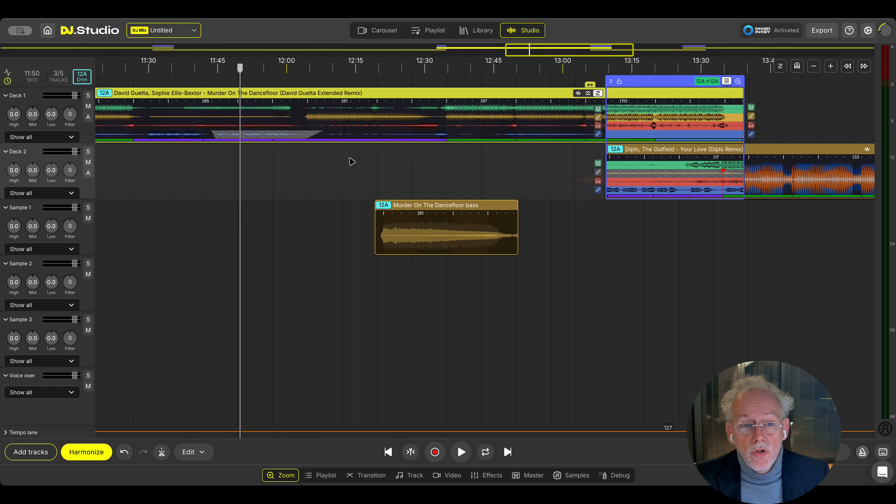
{"action": "left_click", "coordinate": [346, 127]}
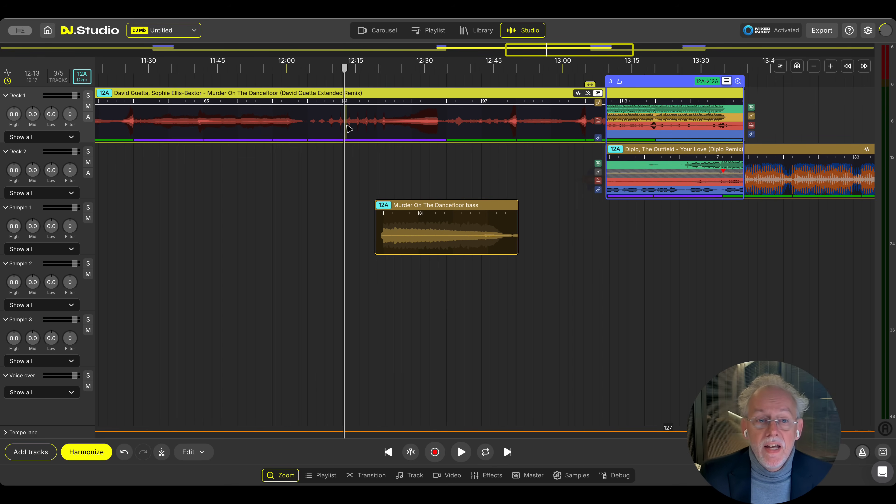
{"action": "left_click", "coordinate": [314, 104]}
{"action": "left_click_drag", "start_coordinate": [323, 104], "coordinate": [325, 131]}
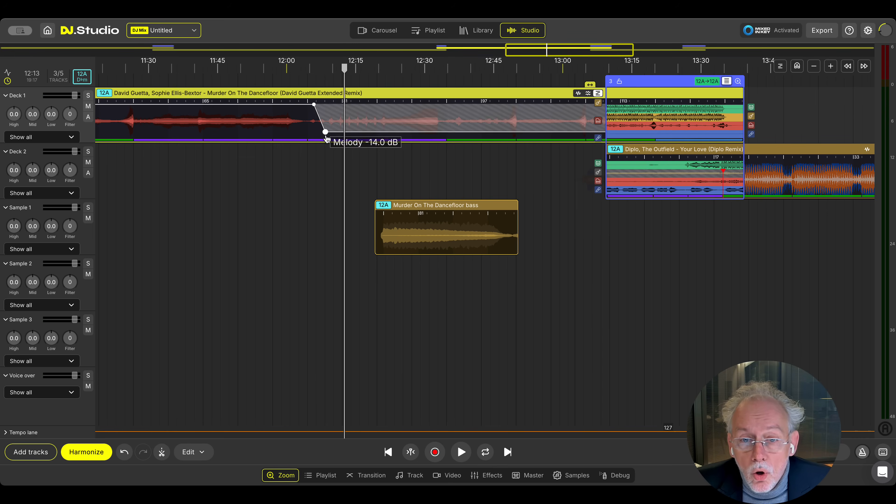
Step: Select the vocals of Murder On The Dancefloor from about 11:29 to 11:43 and mute the selection
{"action": "scroll", "coordinate": [318, 138], "scroll_direction": "left", "scroll_amount": 5}
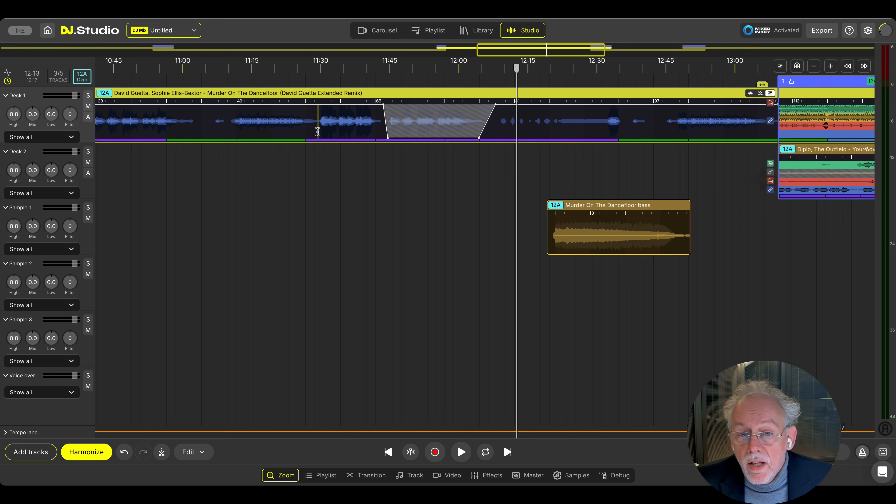
{"action": "left_click_drag", "start_coordinate": [317, 135], "coordinate": [380, 132]}
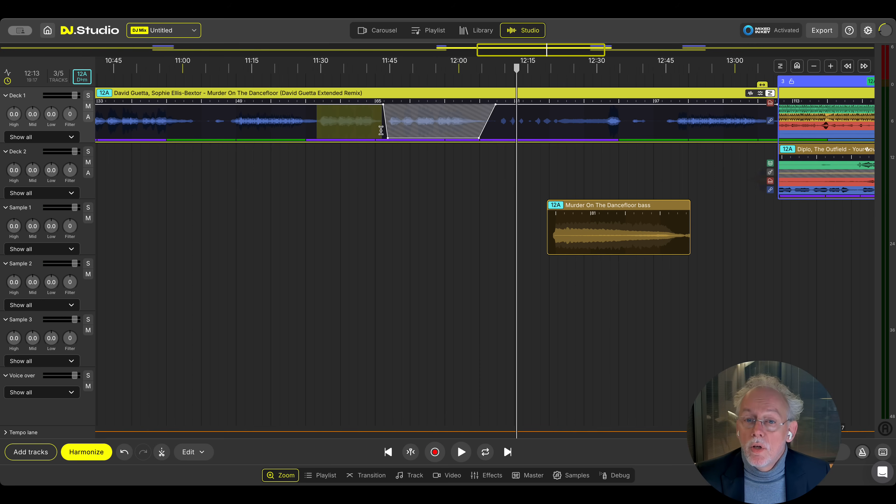
{"action": "right_click", "coordinate": [382, 132]}
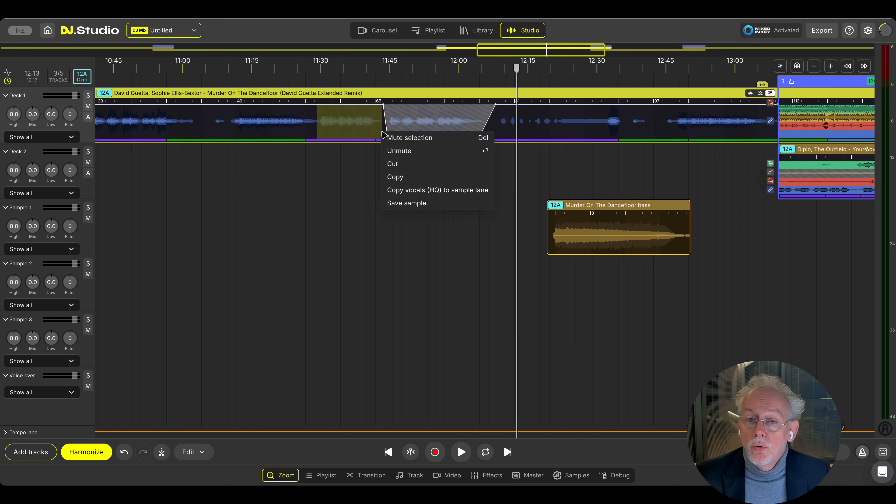
{"action": "left_click", "coordinate": [410, 138]}
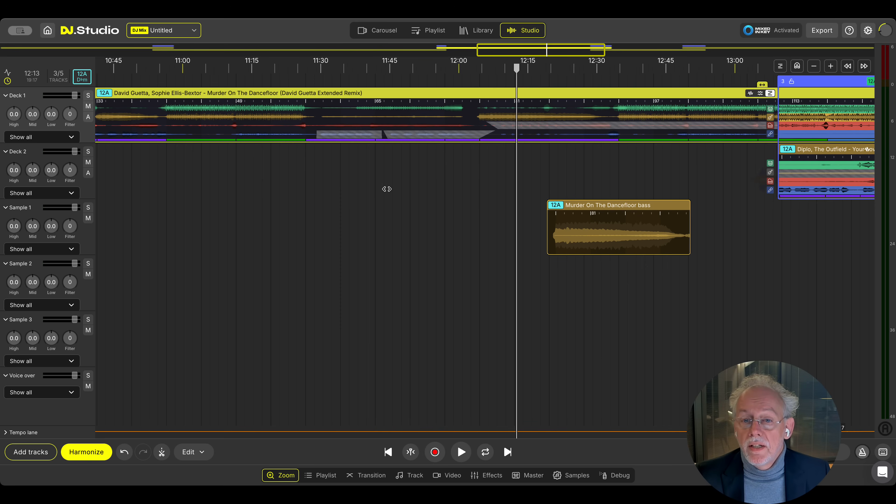
Step: Unmute the vocals of Murder On The Dancefloor over a selection from about 11:23 to 12:13
{"action": "left_click", "coordinate": [388, 134]}
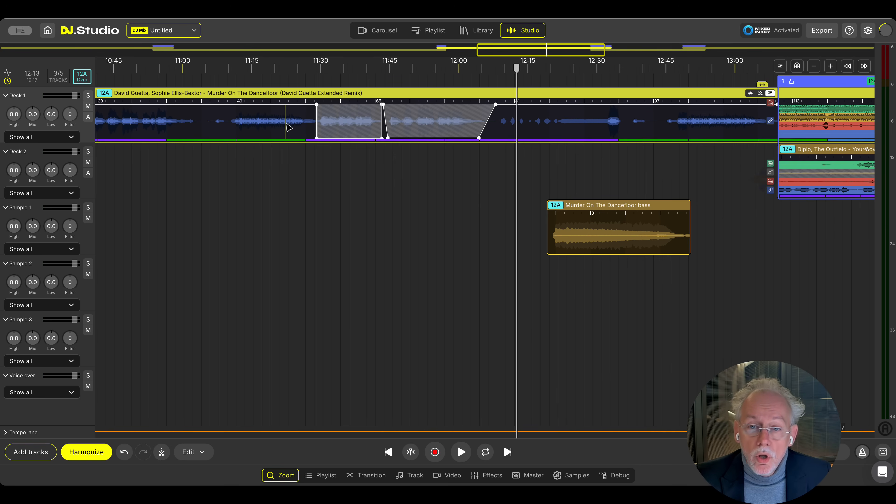
{"action": "left_click_drag", "start_coordinate": [289, 127], "coordinate": [516, 131]}
{"action": "right_click", "coordinate": [521, 136]}
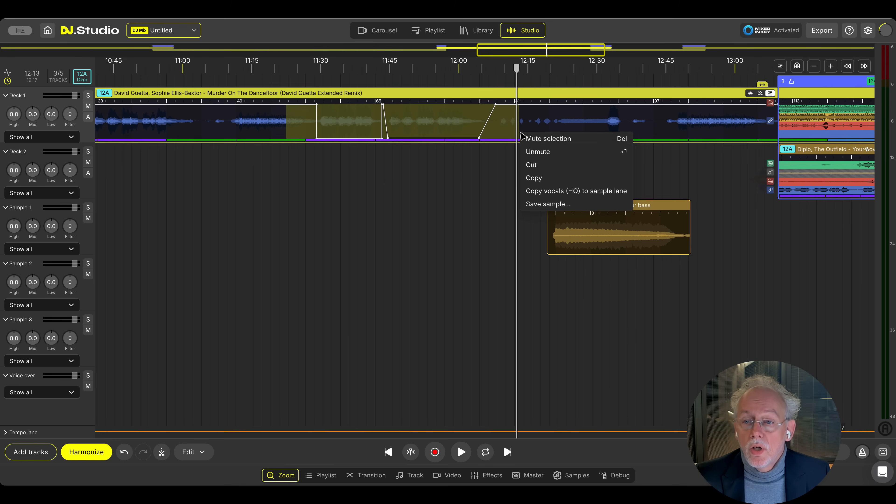
{"action": "left_click", "coordinate": [535, 155]}
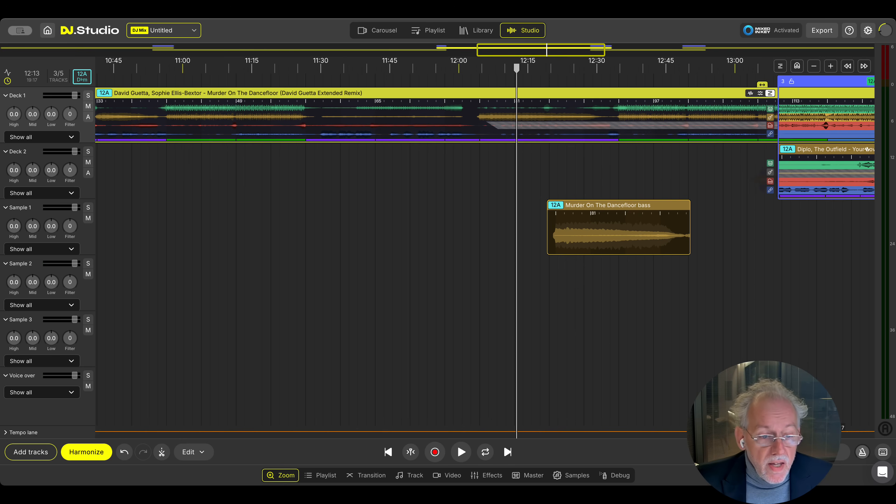
Step: Collapse the Sample 2 and Sample 3 lanes
{"action": "left_click", "coordinate": [14, 320]}
{"action": "left_click", "coordinate": [16, 352]}
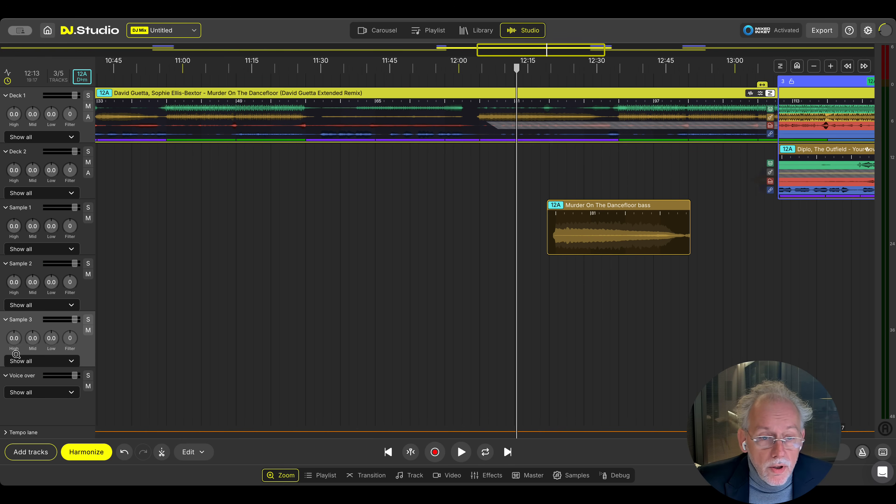
{"action": "left_click", "coordinate": [15, 321]}
{"action": "left_click", "coordinate": [16, 286]}
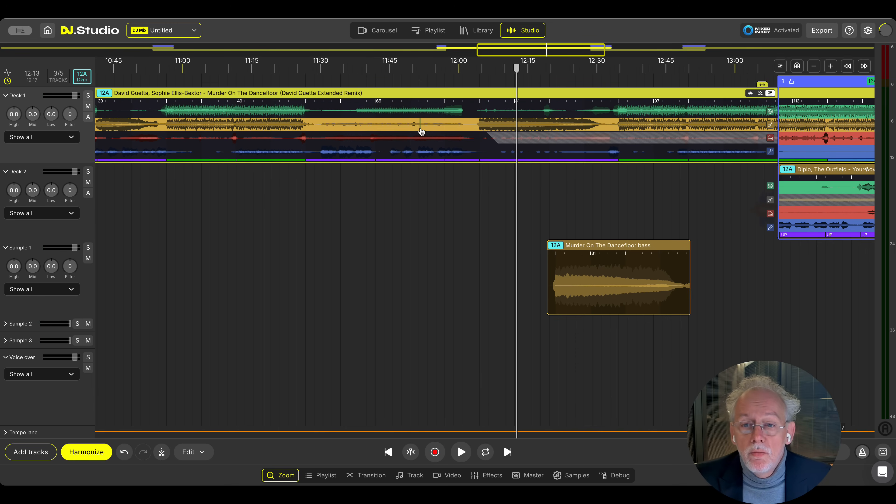
Step: Select the vocals of Murder On The Dancefloor from about 11:29 to 11:44 and copy them to the sample lane
{"action": "left_click", "coordinate": [420, 138]}
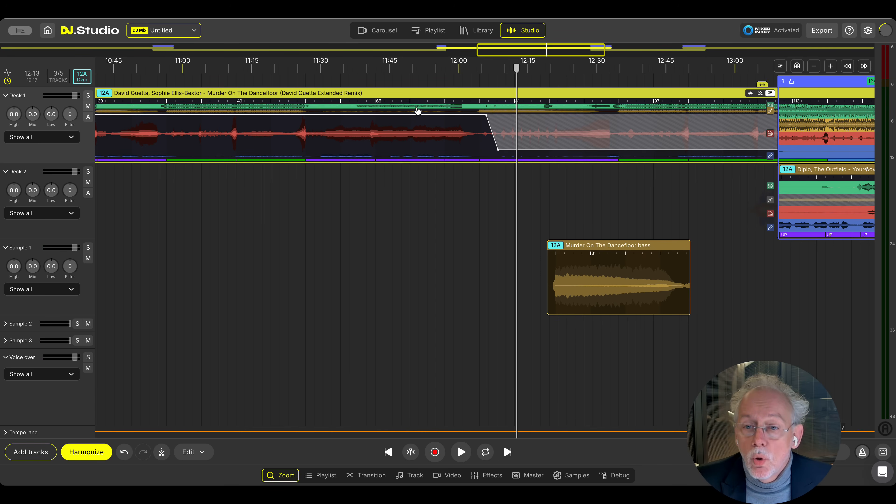
{"action": "left_click", "coordinate": [397, 108]}
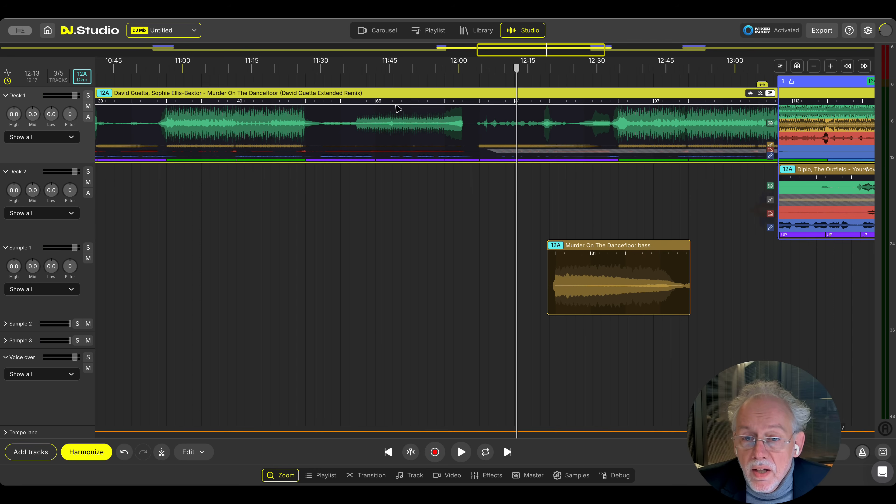
{"action": "left_click", "coordinate": [335, 161]}
{"action": "left_click_drag", "start_coordinate": [324, 146], "coordinate": [387, 145]}
{"action": "right_click", "coordinate": [386, 144]}
{"action": "left_click", "coordinate": [409, 204]}
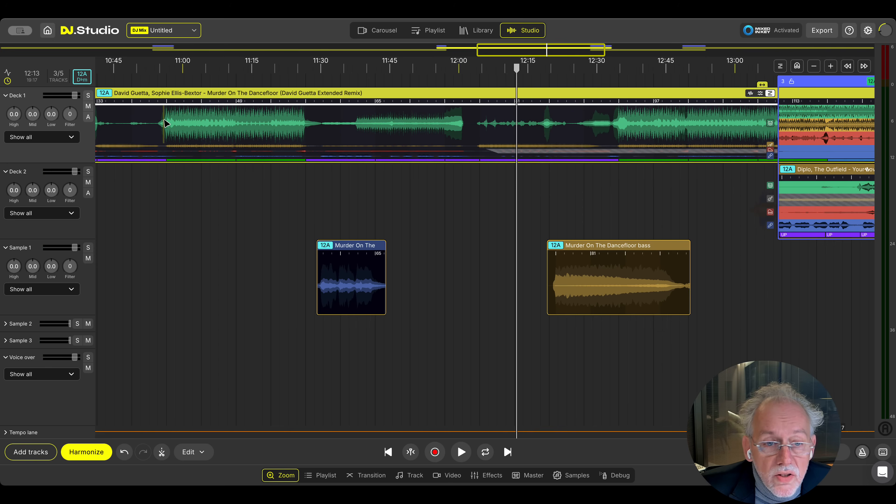
Step: Copy the drums of Murder On The Dancefloor from about 10:56 to 11:05 to the sample lane and move the vocals sample to about 11:38
{"action": "left_click_drag", "start_coordinate": [165, 124], "coordinate": [203, 120]}
{"action": "right_click", "coordinate": [202, 120]}
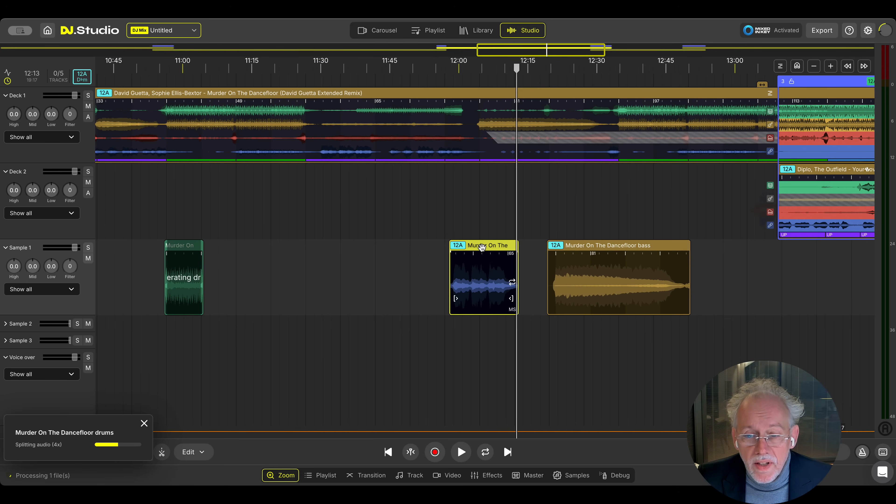
{"action": "left_click_drag", "start_coordinate": [483, 249], "coordinate": [382, 258]}
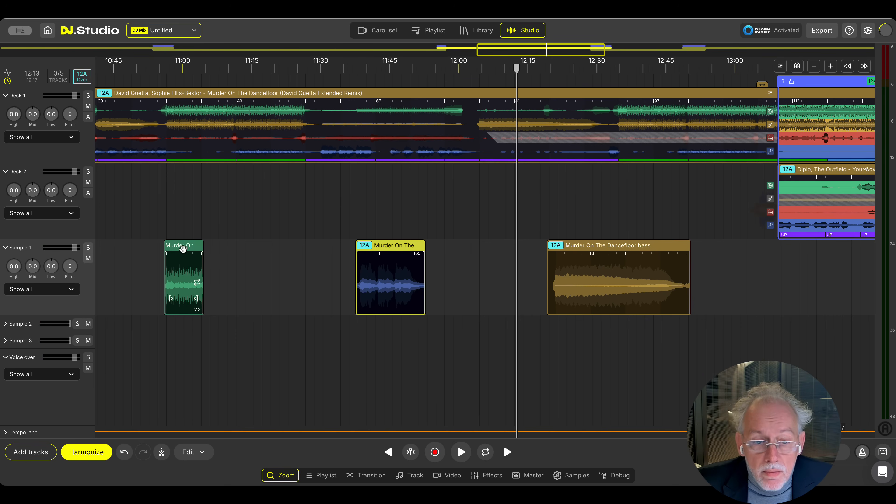
Step: Move the drums sample to directly after the bass sample, starting at about 12:50
{"action": "left_click_drag", "start_coordinate": [186, 266], "coordinate": [797, 297]}
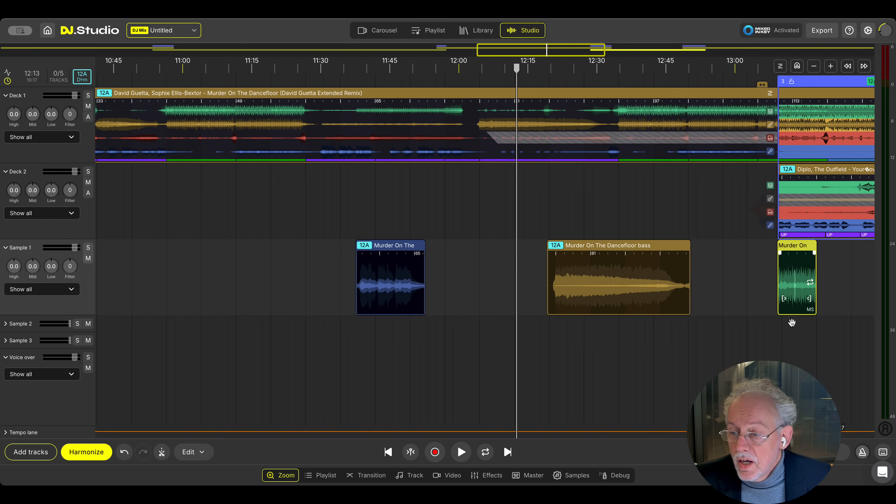
{"action": "scroll", "coordinate": [634, 344], "scroll_direction": "right", "scroll_amount": 5}
{"action": "scroll", "coordinate": [634, 344], "scroll_direction": "right", "scroll_amount": 5}
{"action": "left_click_drag", "start_coordinate": [474, 252], "coordinate": [382, 261]}
{"action": "scroll", "coordinate": [400, 340], "scroll_direction": "left", "scroll_amount": 7}
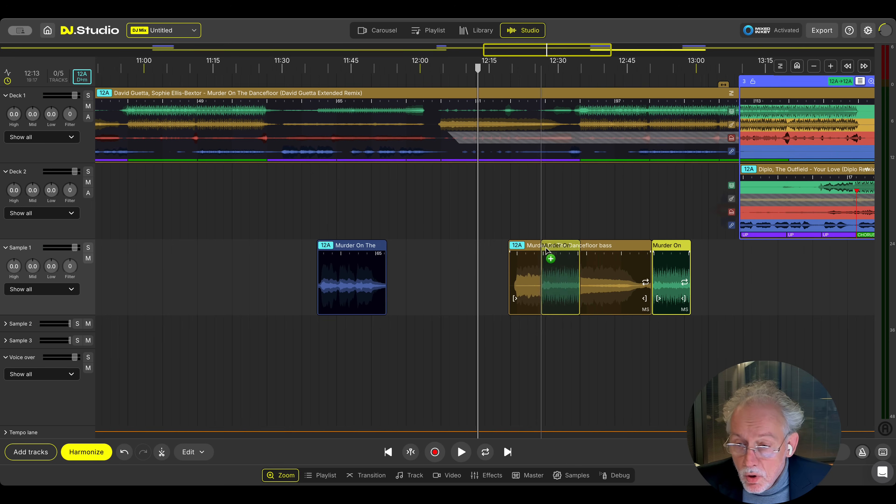
Step: Duplicate the drums sample to about 11:17 and about 11:00, and move the vocals sample to start at about 12:03
{"action": "left_click_drag", "start_coordinate": [546, 250], "coordinate": [225, 250]}
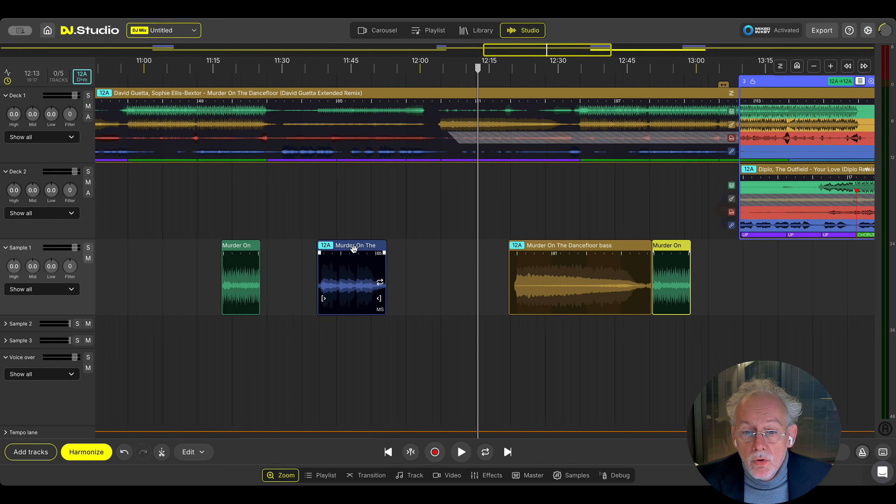
{"action": "left_click_drag", "start_coordinate": [349, 263], "coordinate": [464, 263]}
{"action": "left_click_drag", "start_coordinate": [237, 248], "coordinate": [166, 254]}
Step: Expand the Sample 2 lane and delete the two extra drums copies between about 11:25 and 11:42
{"action": "left_click", "coordinate": [56, 328]}
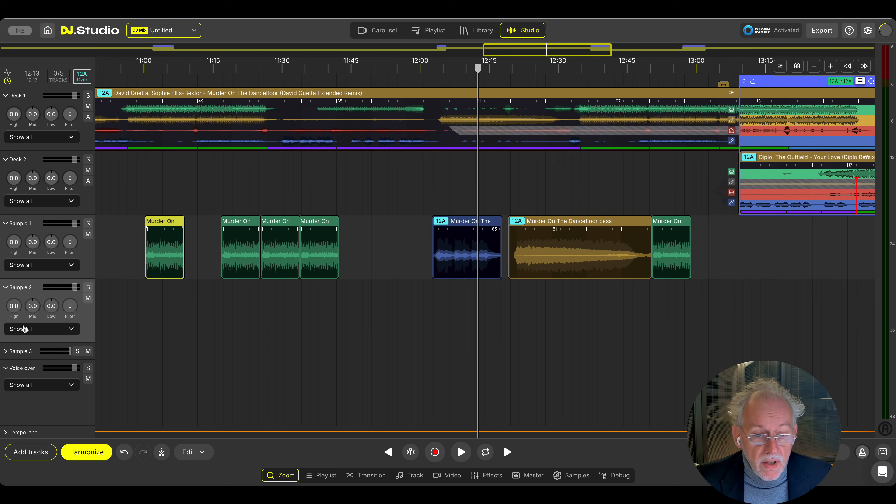
{"action": "left_click_drag", "start_coordinate": [272, 197], "coordinate": [362, 284]}
{"action": "key", "text": "Delete"}
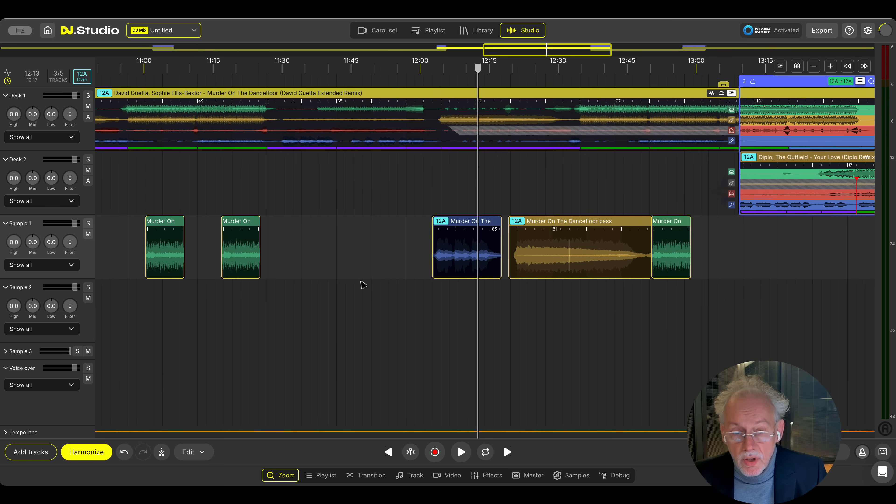
Step: Loop the drums sample at 11:17 out to about 11:49 and give it a fade-in of about 5 s and a fade-out of about 11 s
{"action": "left_click_drag", "start_coordinate": [255, 251], "coordinate": [385, 252]}
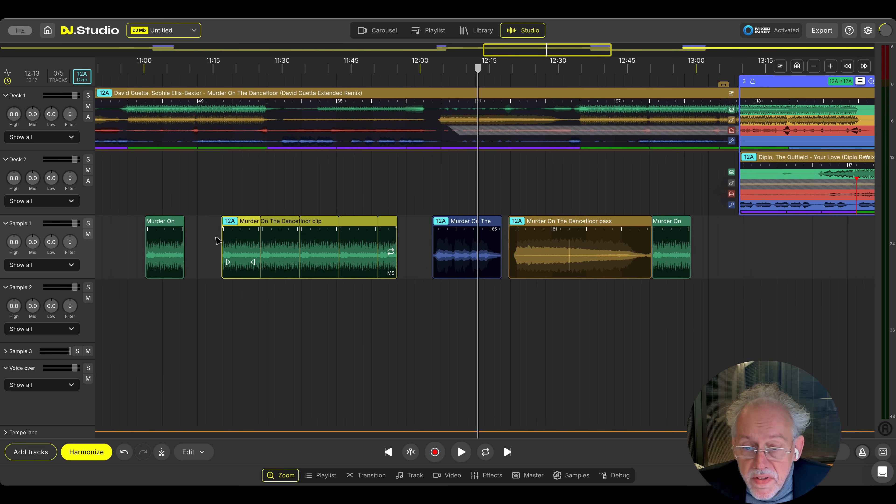
{"action": "scroll", "coordinate": [226, 247], "scroll_direction": "up", "scroll_amount": 3}
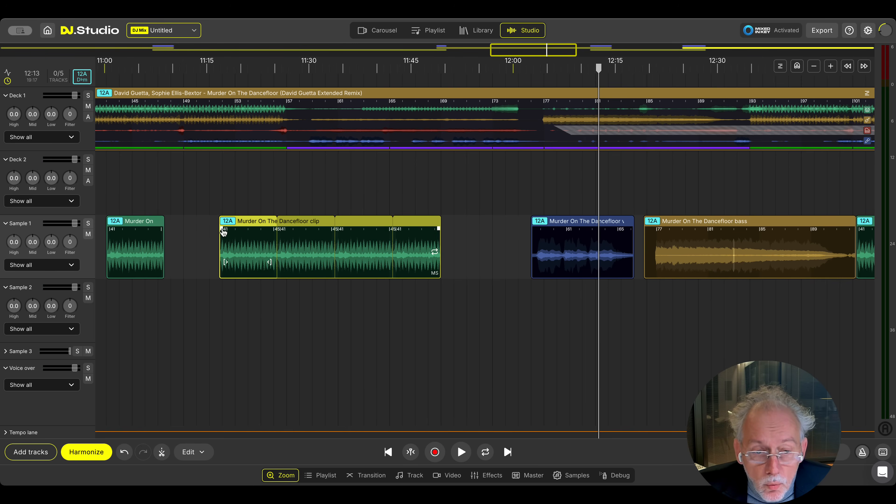
{"action": "mouse_move", "coordinate": [224, 232]}
{"action": "left_mouse_down"}
{"action": "mouse_move", "coordinate": [375, 266]}
{"action": "mouse_move", "coordinate": [245, 271]}
{"action": "mouse_move", "coordinate": [262, 265]}
{"action": "left_mouse_up"}
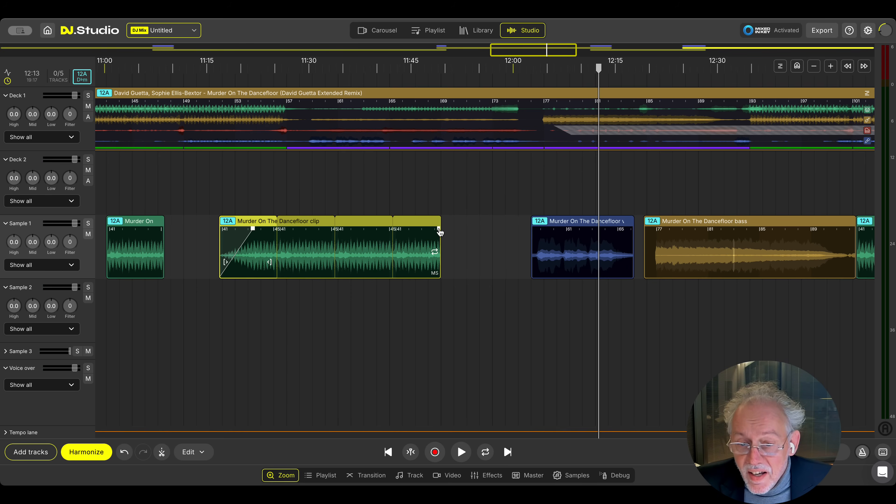
{"action": "left_click_drag", "start_coordinate": [439, 231], "coordinate": [365, 235]}
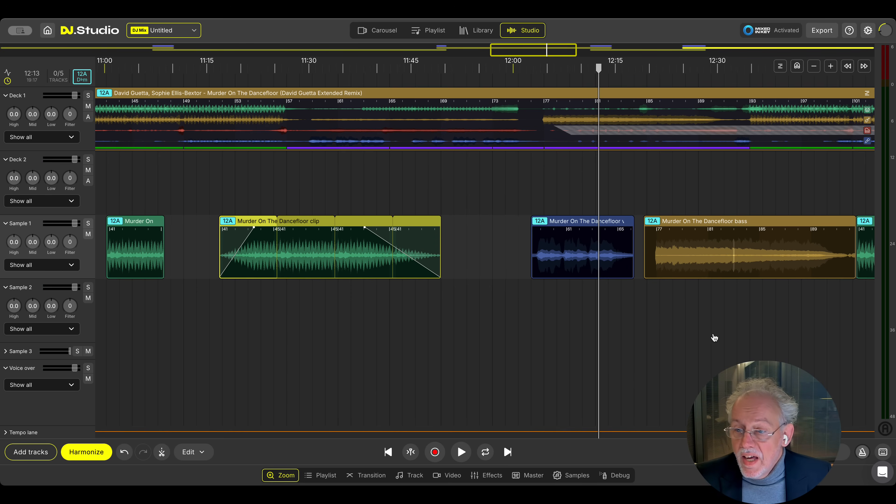
Step: Move the vocals sample to the Sample 2 lane at about 11:13 and place the bass sample directly after the looped drums with fades of about 11-12 s
{"action": "left_click_drag", "start_coordinate": [587, 227], "coordinate": [242, 337]}
{"action": "left_click_drag", "start_coordinate": [702, 222], "coordinate": [531, 241]}
{"action": "left_click_drag", "start_coordinate": [652, 233], "coordinate": [572, 241]}
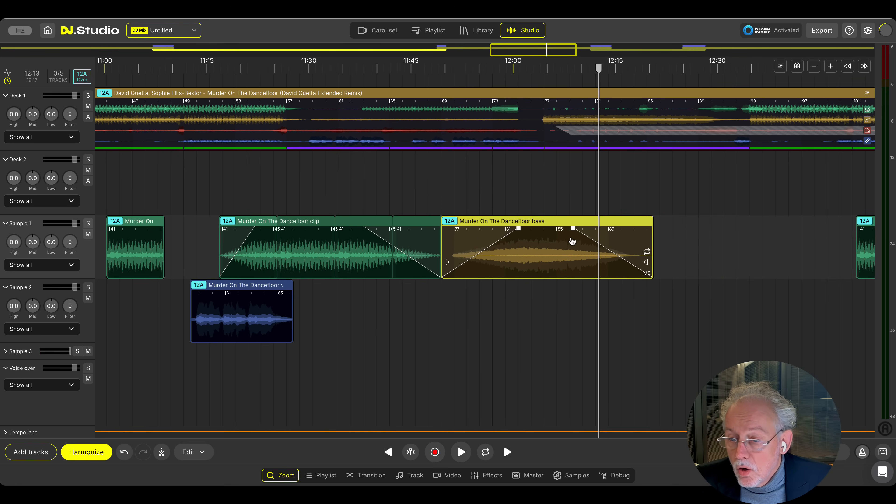
Step: Extend the bass sample's end to about 12:38, split the sample, and move its parts to start at about 11:52 and 12:15
{"action": "mouse_move", "coordinate": [647, 262]}
{"action": "left_mouse_down"}
{"action": "mouse_move", "coordinate": [758, 262]}
{"action": "mouse_move", "coordinate": [649, 263]}
{"action": "left_mouse_up"}
{"action": "left_click_drag", "start_coordinate": [623, 270], "coordinate": [758, 281]}
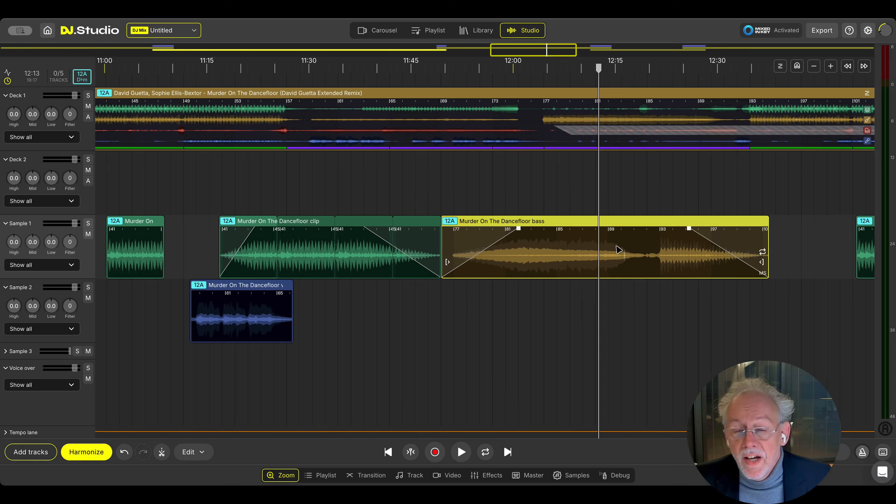
{"action": "left_click_drag", "start_coordinate": [535, 244], "coordinate": [555, 243]}
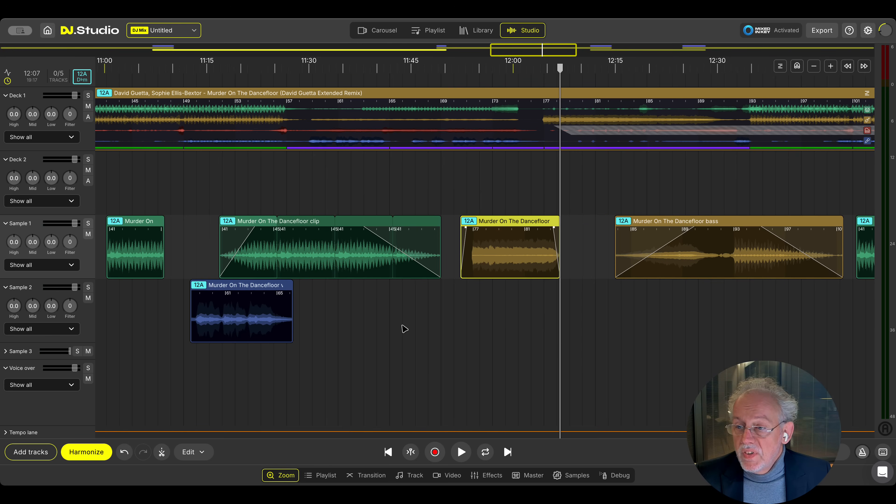
Step: Enlarge Deck 2 around the transition into Your Love with all other lanes collapsed and the playhead at about 13:44
{"action": "scroll", "coordinate": [395, 331], "scroll_direction": "down", "scroll_amount": 3}
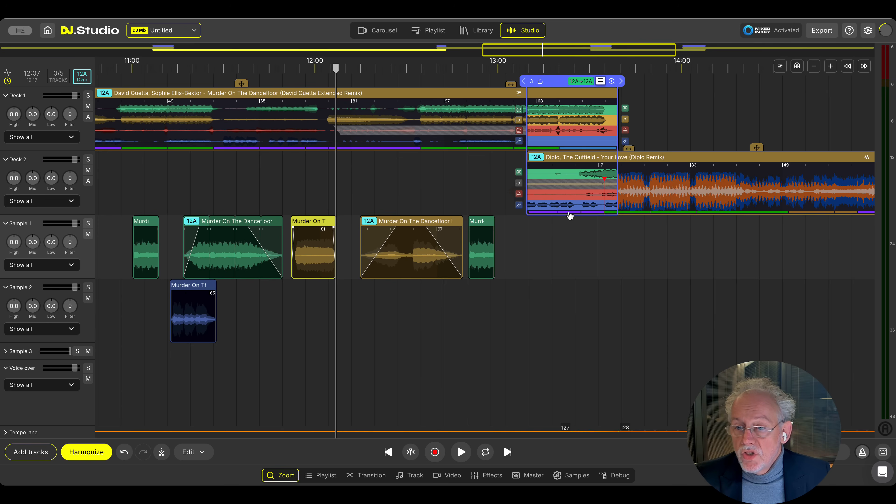
{"action": "scroll", "coordinate": [568, 215], "scroll_direction": "up", "scroll_amount": 5}
{"action": "left_click", "coordinate": [538, 250]}
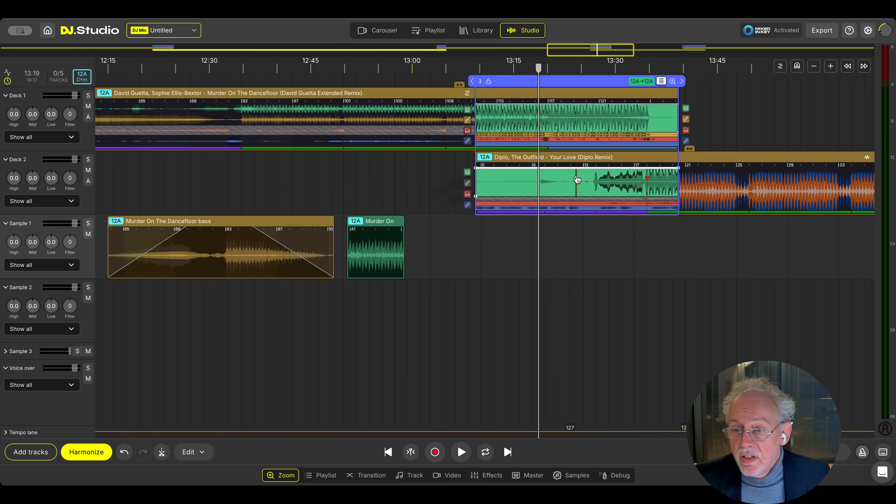
{"action": "key", "text": "e"}
{"action": "key", "text": "e"}
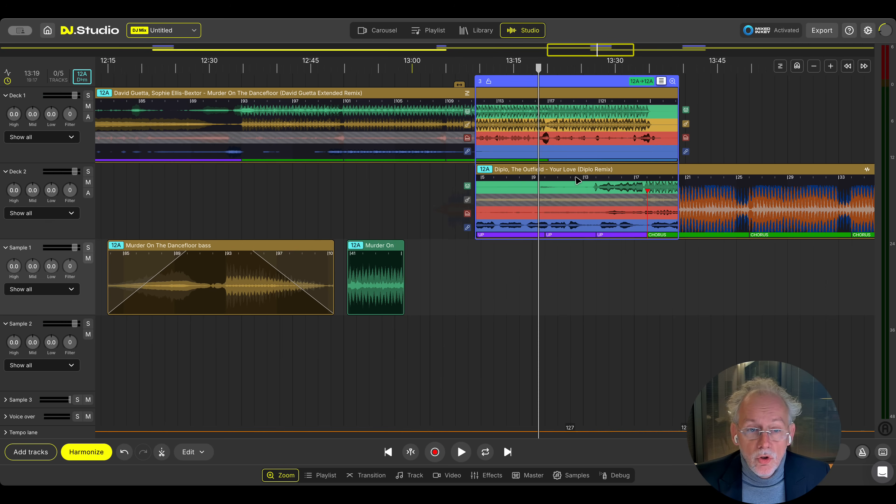
{"action": "left_click", "coordinate": [708, 201]}
{"action": "key", "text": "e"}
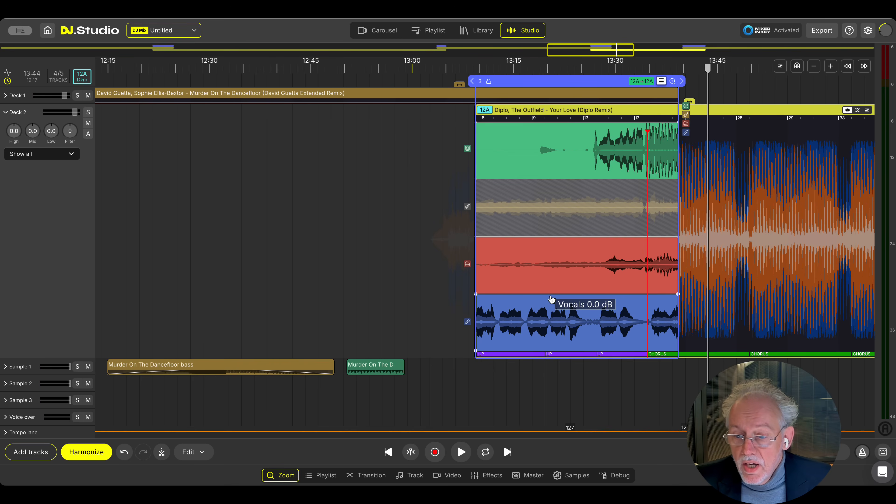
Step: Automate Your Love's vocals stem in the transition to dip at about 13:20, return to full at about 13:25 and drop by about 13:30
{"action": "left_click", "coordinate": [551, 303]}
{"action": "left_click", "coordinate": [579, 295]}
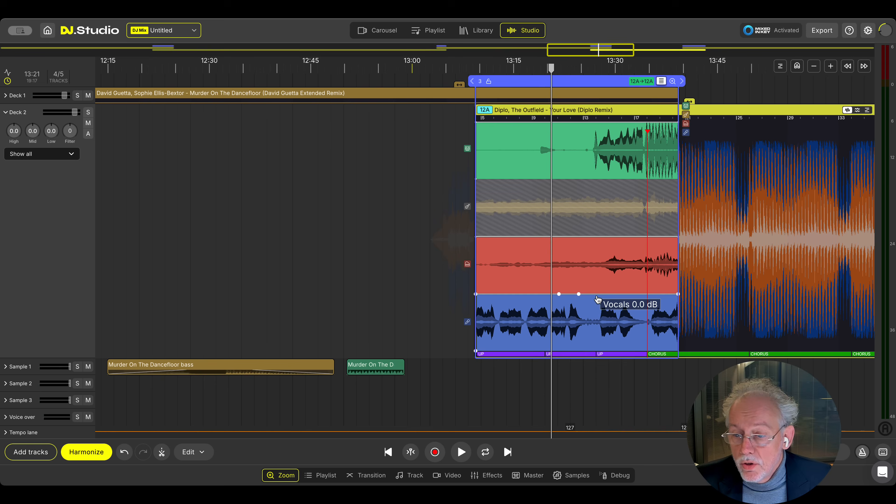
{"action": "left_click_drag", "start_coordinate": [600, 295], "coordinate": [619, 329]}
{"action": "left_click_drag", "start_coordinate": [563, 298], "coordinate": [551, 324]}
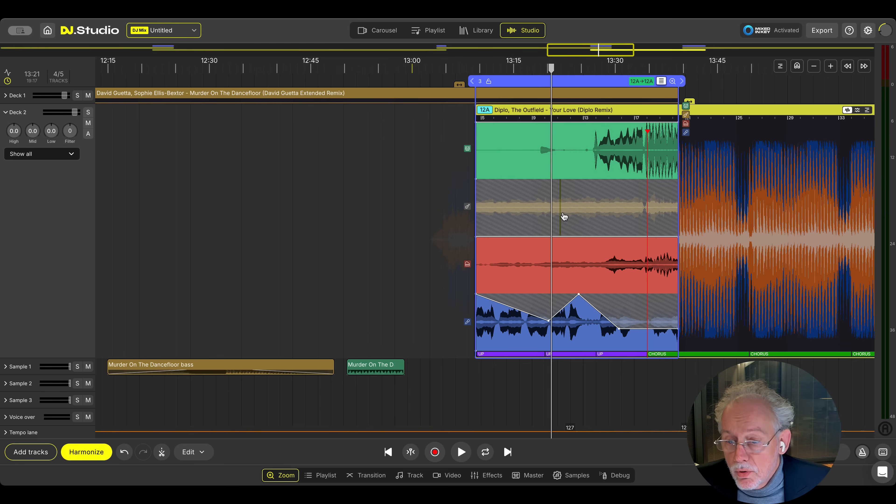
Step: Automate Your Love's melody stem down to -6.6 dB at about 13:25 and up again by about 13:33, and restore all track lanes
{"action": "left_click", "coordinate": [561, 236]}
{"action": "left_click_drag", "start_coordinate": [580, 236], "coordinate": [580, 267]}
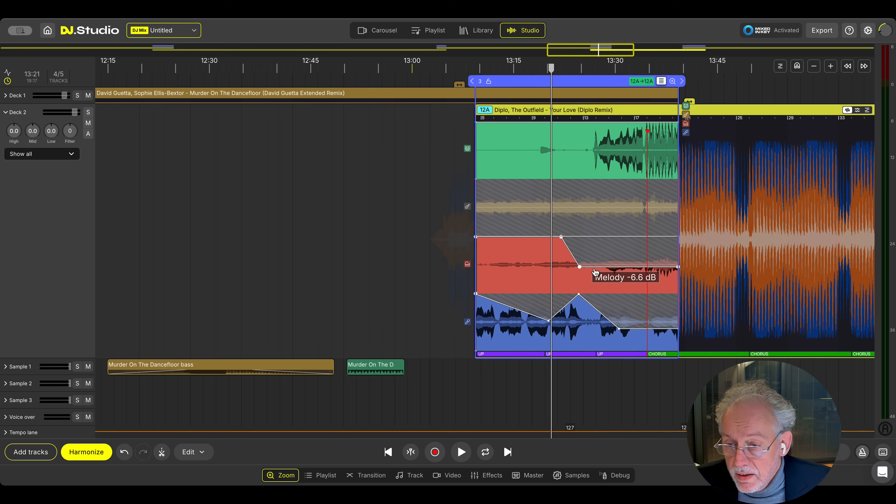
{"action": "left_click", "coordinate": [608, 267]}
{"action": "left_click_drag", "start_coordinate": [638, 267], "coordinate": [639, 245]}
{"action": "double_click", "coordinate": [577, 198]}
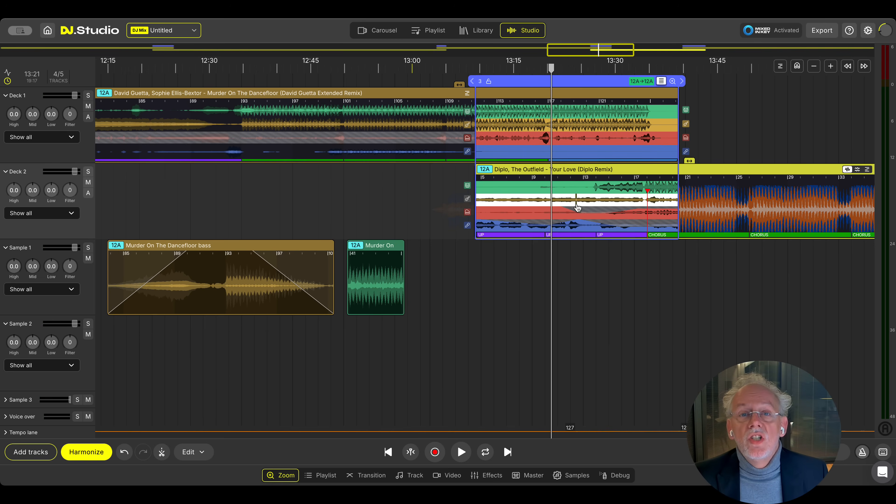
Step: Shift the full beat grid of Your Love slightly later at around beat 27.4, off the kick transients
{"action": "left_click_drag", "start_coordinate": [600, 269], "coordinate": [390, 253]}
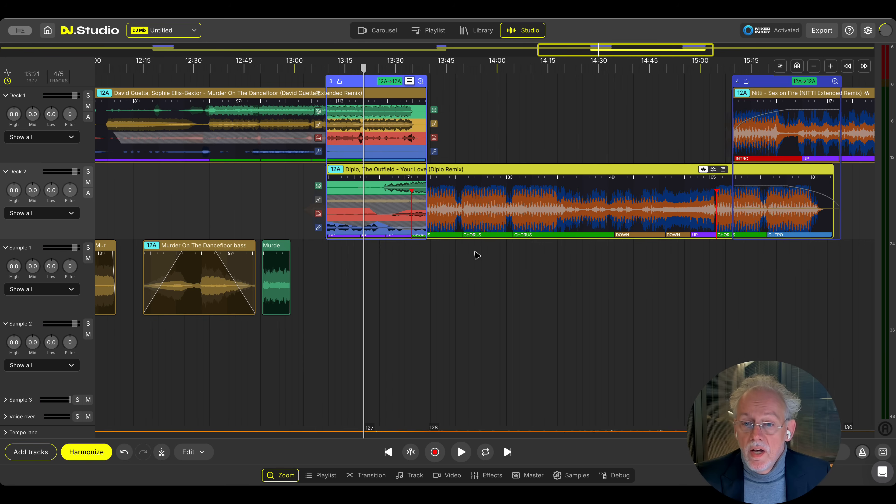
{"action": "scroll", "coordinate": [475, 254], "scroll_direction": "up", "scroll_amount": 10}
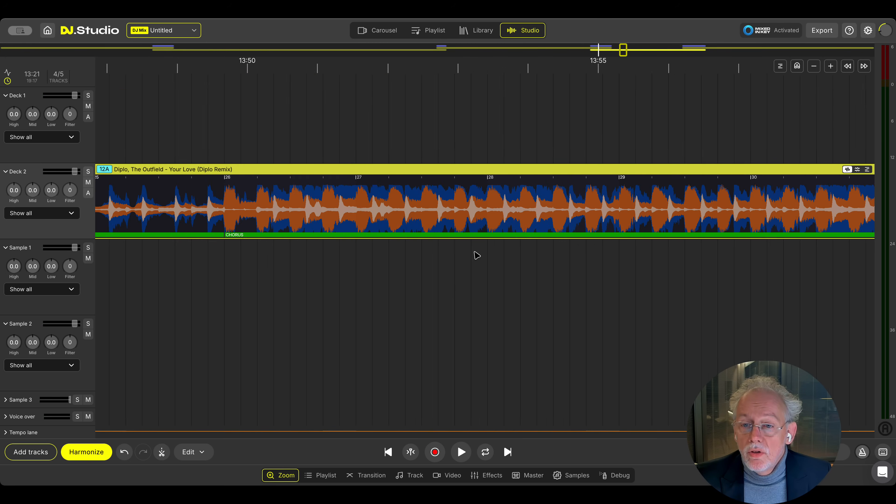
{"action": "scroll", "coordinate": [476, 254], "scroll_direction": "up", "scroll_amount": 5}
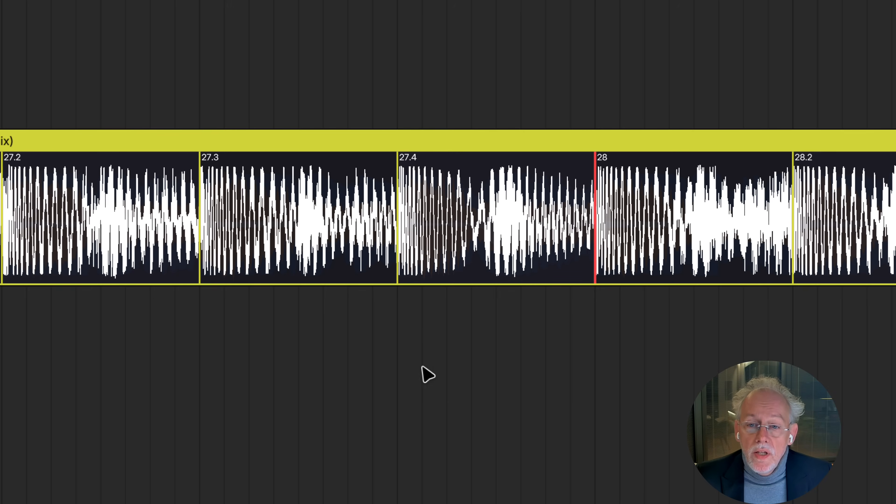
{"action": "mouse_move", "coordinate": [400, 267]}
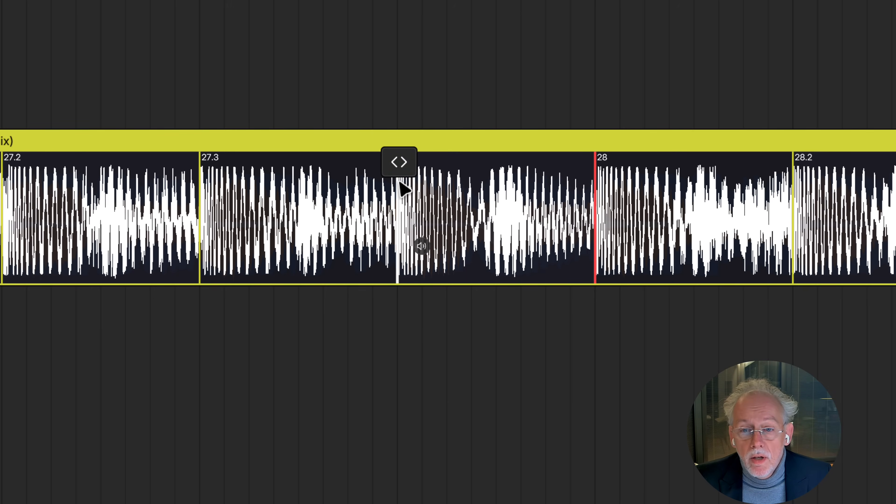
{"action": "mouse_move", "coordinate": [400, 176]}
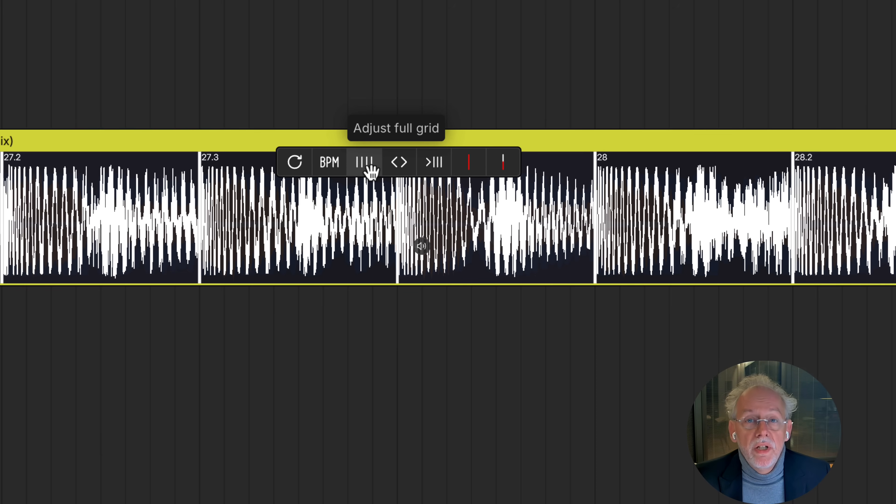
{"action": "left_click_drag", "start_coordinate": [370, 171], "coordinate": [406, 176]}
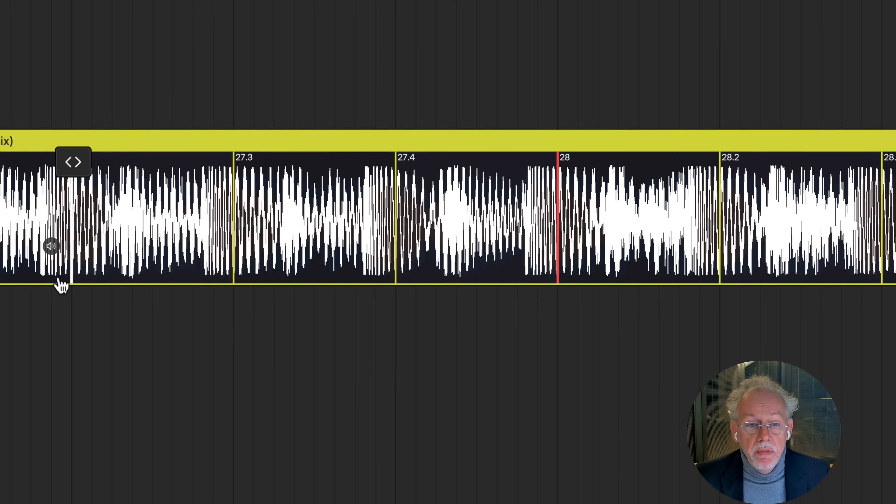
{"action": "scroll", "coordinate": [730, 378], "scroll_direction": "left", "scroll_amount": 20}
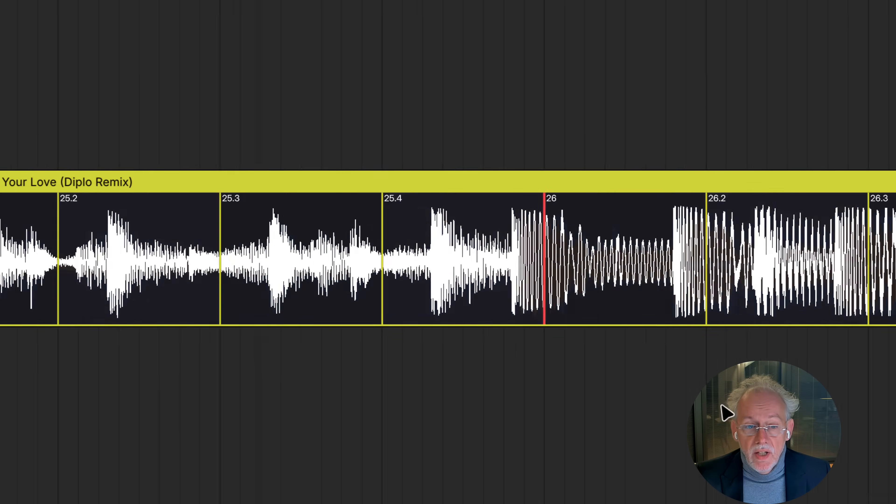
{"action": "scroll", "coordinate": [307, 420], "scroll_direction": "left", "scroll_amount": 15}
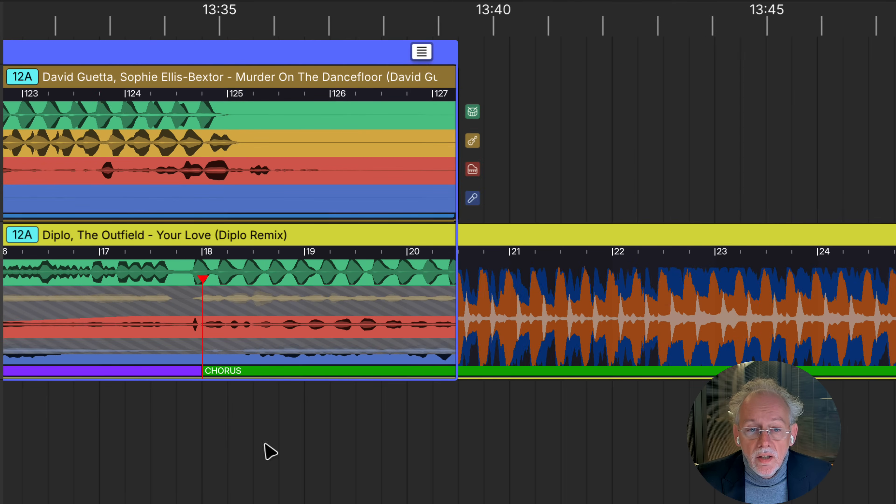
Step: Hide the stem automation lanes of transition 3 and display Murder On The Dancefloor as one combined waveform
{"action": "left_click_drag", "start_coordinate": [196, 459], "coordinate": [613, 453]}
{"action": "scroll", "coordinate": [615, 452], "scroll_direction": "down", "scroll_amount": 10}
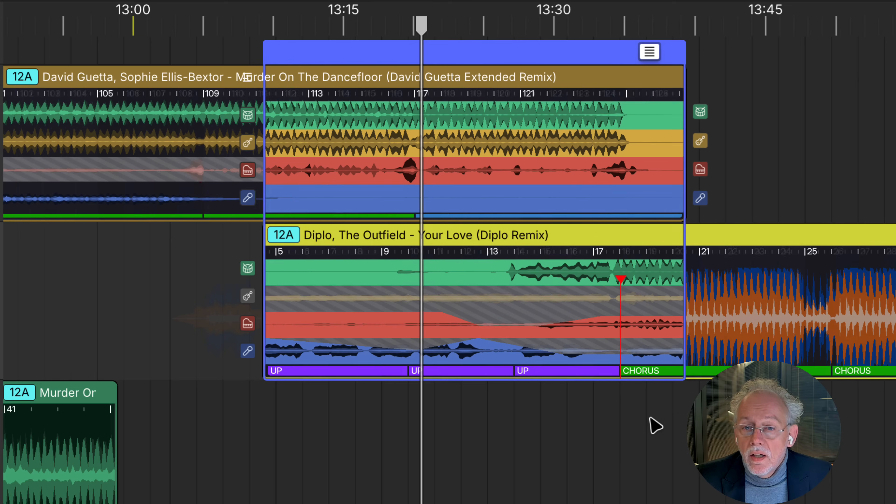
{"action": "left_click", "coordinate": [651, 57]}
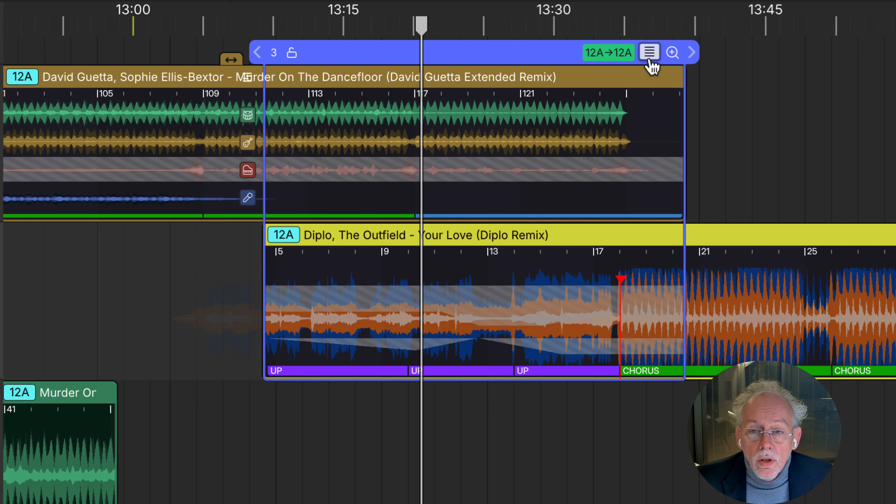
{"action": "mouse_move", "coordinate": [250, 79]}
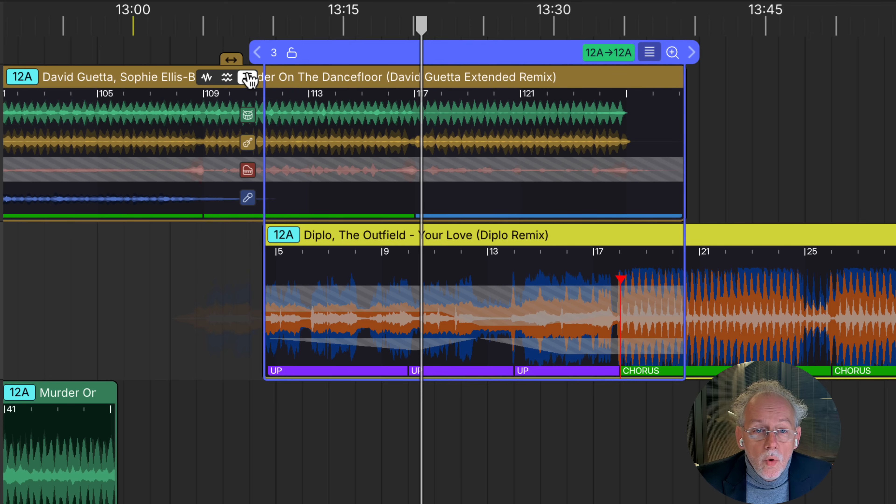
{"action": "left_click", "coordinate": [208, 77]}
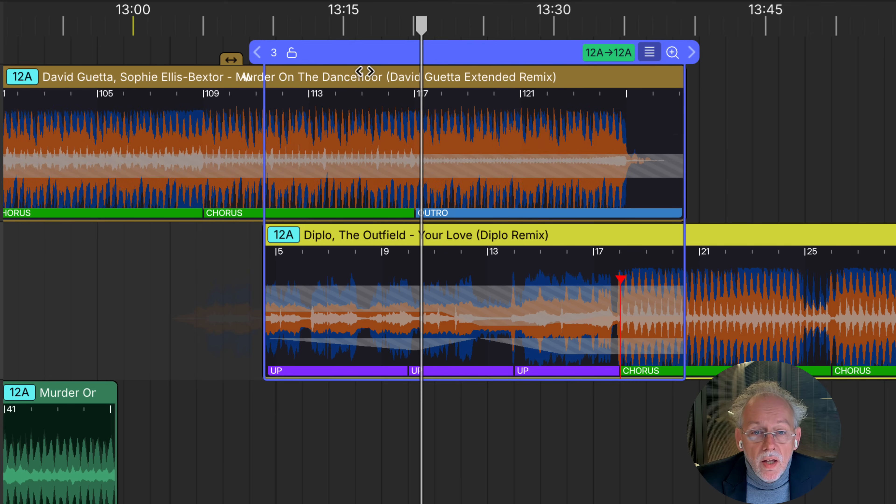
Step: Move transition 3 to start at about 12:32, the last drums sample to about 13:31 and the later bass sample to about 11:50
{"action": "left_click_drag", "start_coordinate": [366, 73], "coordinate": [884, 101]}
{"action": "left_click", "coordinate": [598, 401]}
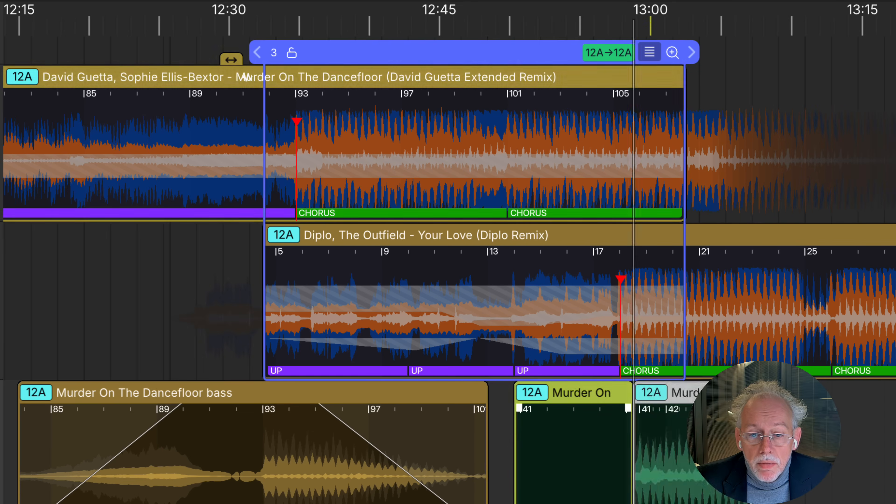
{"action": "key", "text": "Delete"}
{"action": "left_click", "coordinate": [346, 398]}
{"action": "key", "text": "Delete"}
Step: Play the transition from about 12:54 while comparing the beat grids and kicks of both tracks
{"action": "scroll", "coordinate": [566, 416], "scroll_direction": "up", "scroll_amount": 15}
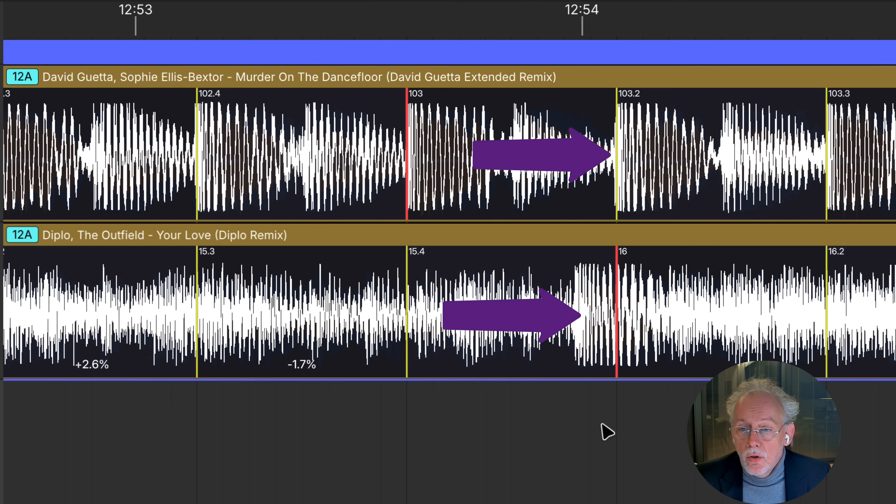
{"action": "scroll", "coordinate": [600, 429], "scroll_direction": "down", "scroll_amount": 3}
{"action": "left_click", "coordinate": [554, 448]}
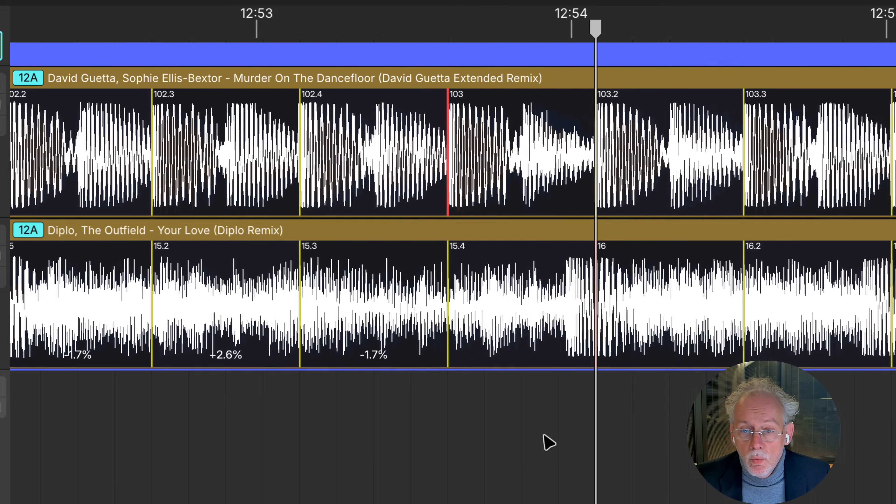
{"action": "key", "text": "space"}
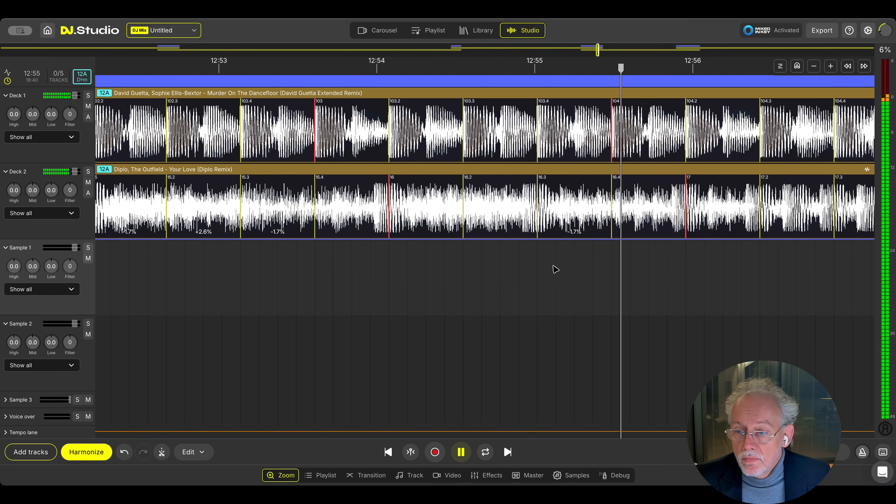
{"action": "scroll", "coordinate": [473, 278], "scroll_direction": "down", "scroll_amount": 2}
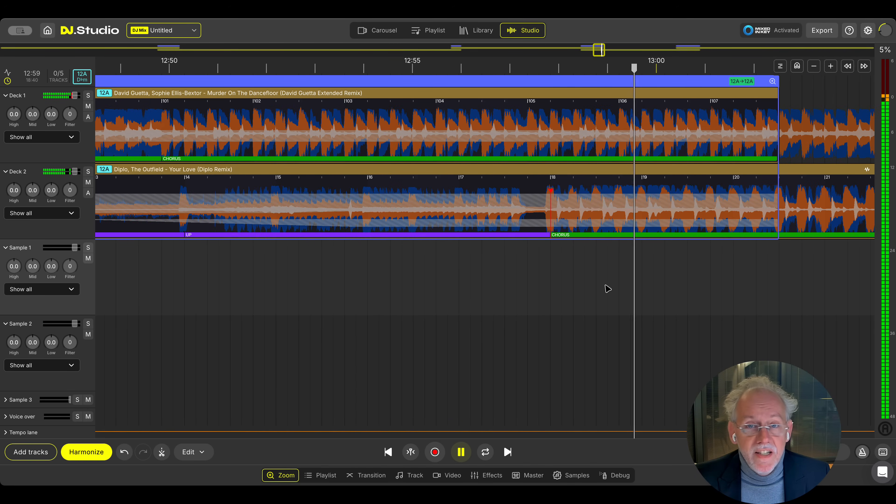
{"action": "key", "text": "space"}
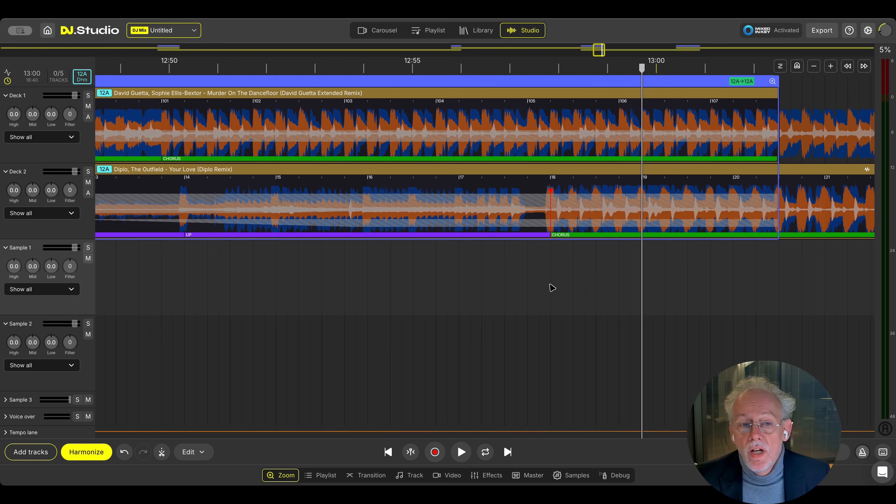
Step: Shift Your Love's full beat grid so beat 18 meets the chorus's first kick at about 12:58, and play the passage to check it
{"action": "scroll", "coordinate": [551, 288], "scroll_direction": "up", "scroll_amount": 5}
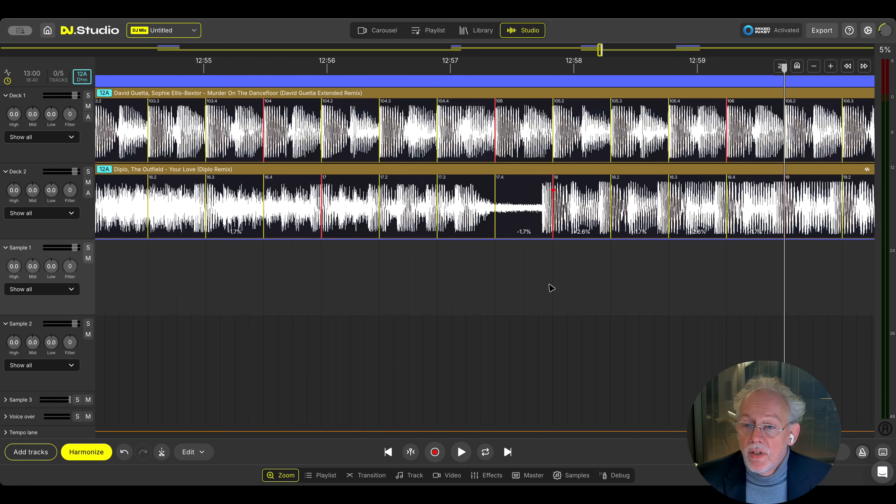
{"action": "mouse_move", "coordinate": [556, 181]}
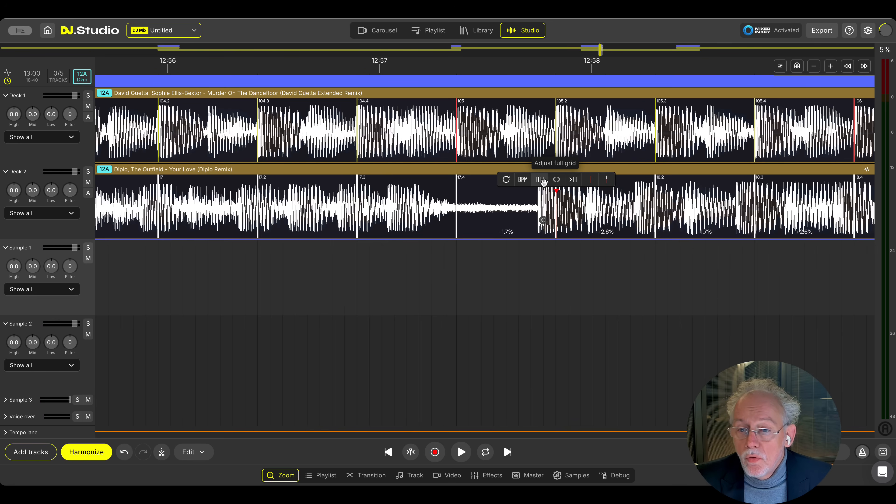
{"action": "left_click_drag", "start_coordinate": [543, 183], "coordinate": [526, 184]}
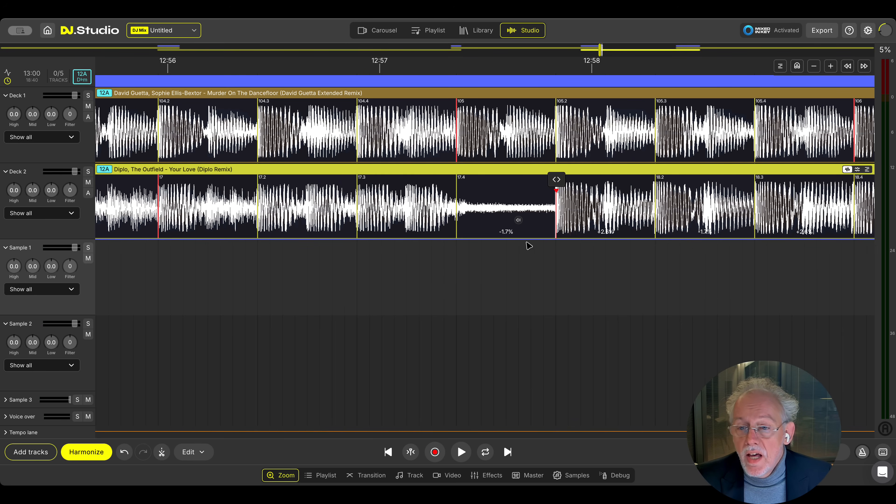
{"action": "key", "text": "space"}
{"action": "scroll", "coordinate": [548, 269], "scroll_direction": "down", "scroll_amount": 6}
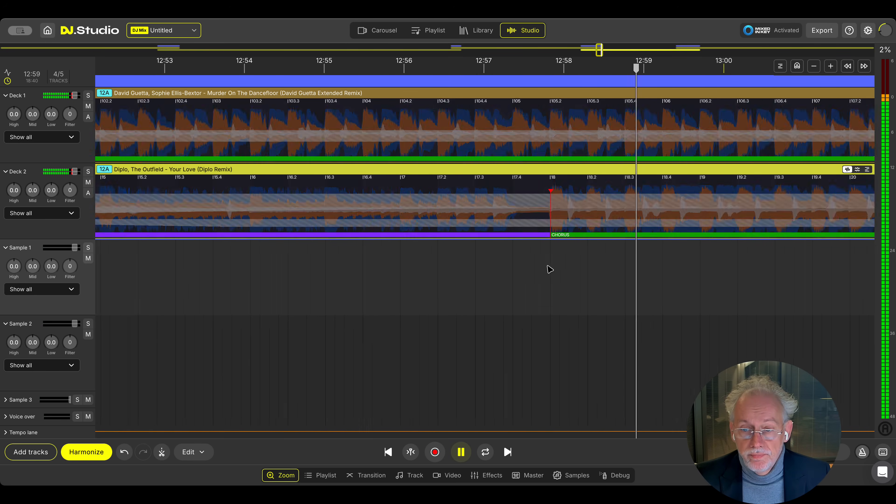
{"action": "key", "text": "space"}
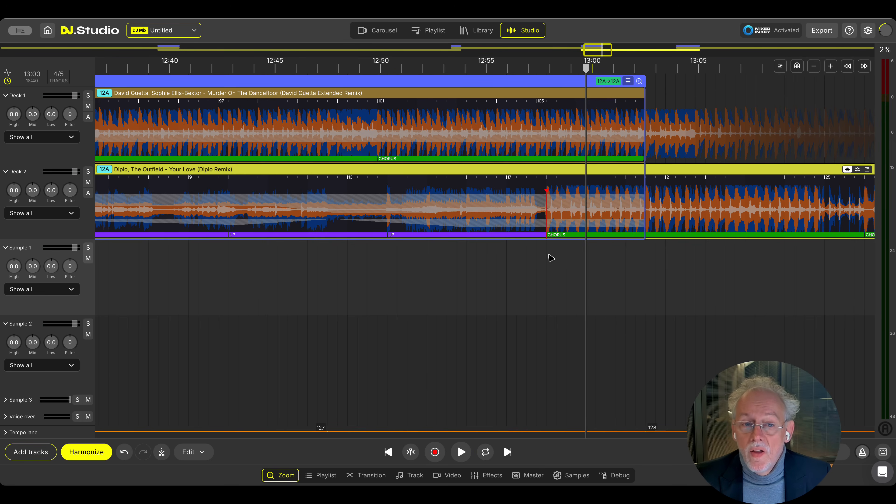
Step: Examine the beat alignment and waveforms of the transition from Your Love into Sex on Fire at several zoom levels
{"action": "scroll", "coordinate": [550, 259], "scroll_direction": "down", "scroll_amount": 3}
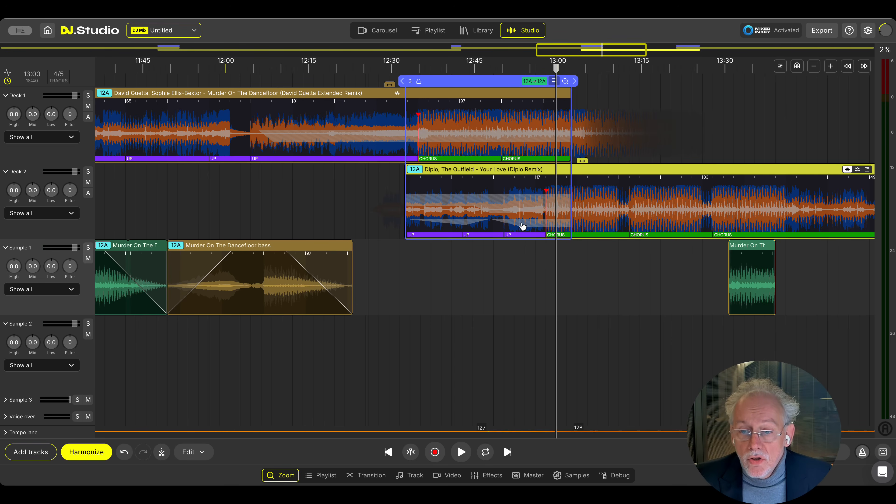
{"action": "scroll", "coordinate": [523, 226], "scroll_direction": "up", "scroll_amount": 10}
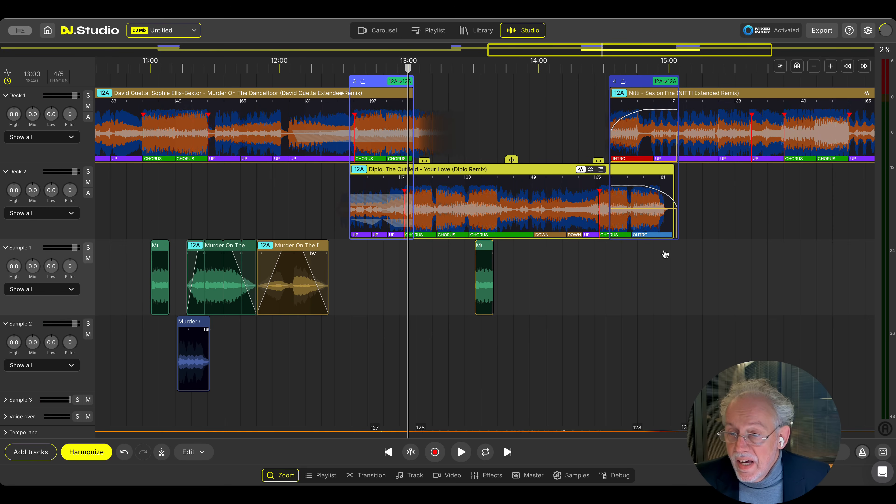
{"action": "scroll", "coordinate": [632, 250], "scroll_direction": "up", "scroll_amount": 10}
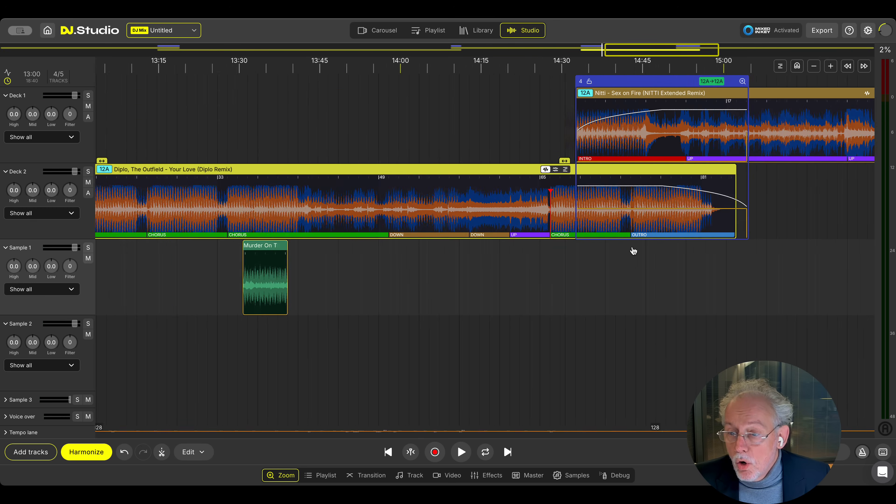
{"action": "scroll", "coordinate": [609, 257], "scroll_direction": "up", "scroll_amount": 2}
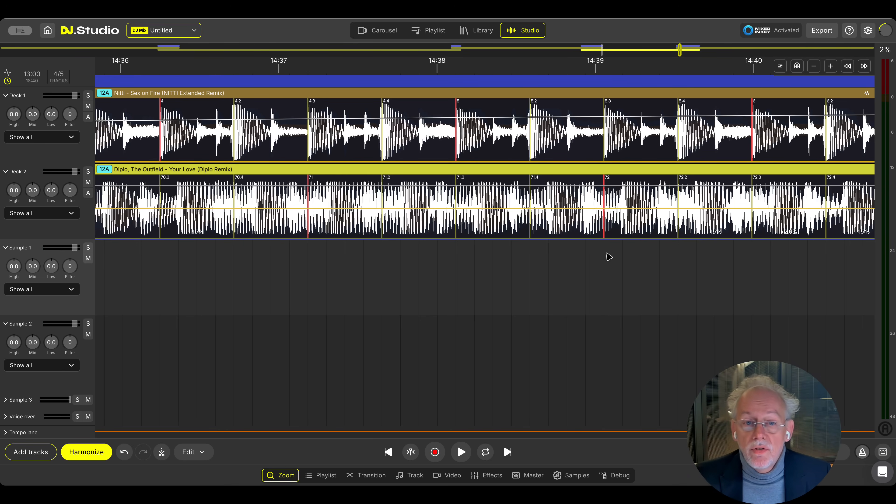
{"action": "scroll", "coordinate": [610, 256], "scroll_direction": "down", "scroll_amount": 10}
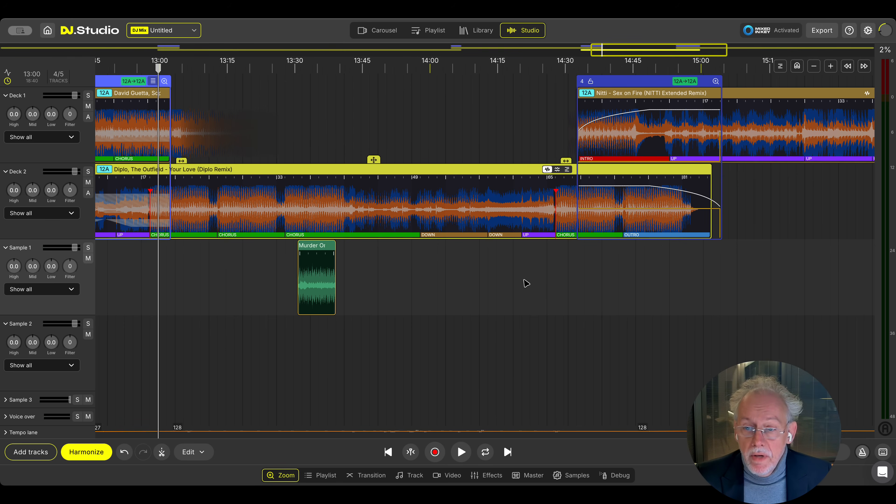
{"action": "scroll", "coordinate": [561, 265], "scroll_direction": "up", "scroll_amount": 2}
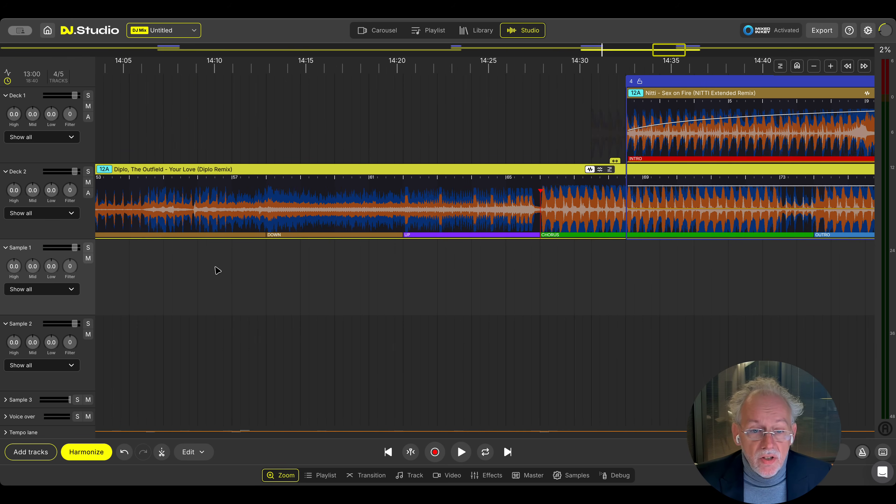
{"action": "scroll", "coordinate": [217, 272], "scroll_direction": "right", "scroll_amount": 5}
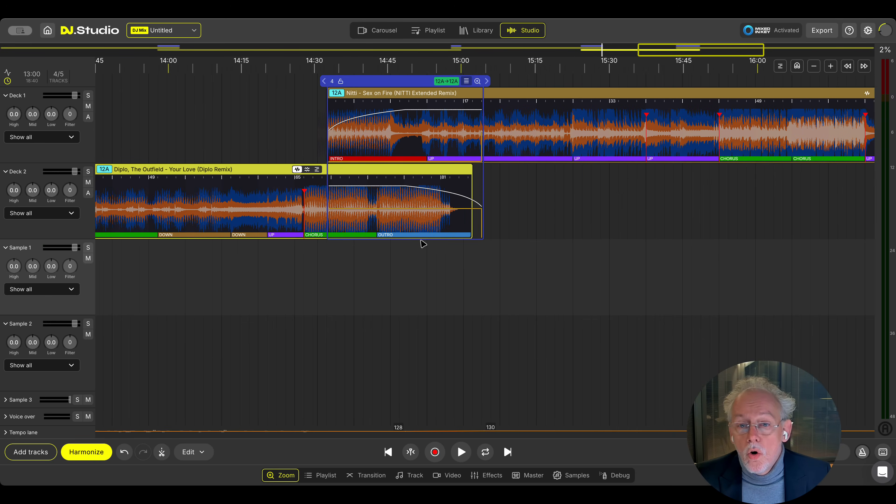
{"action": "scroll", "coordinate": [489, 157], "scroll_direction": "up", "scroll_amount": 2}
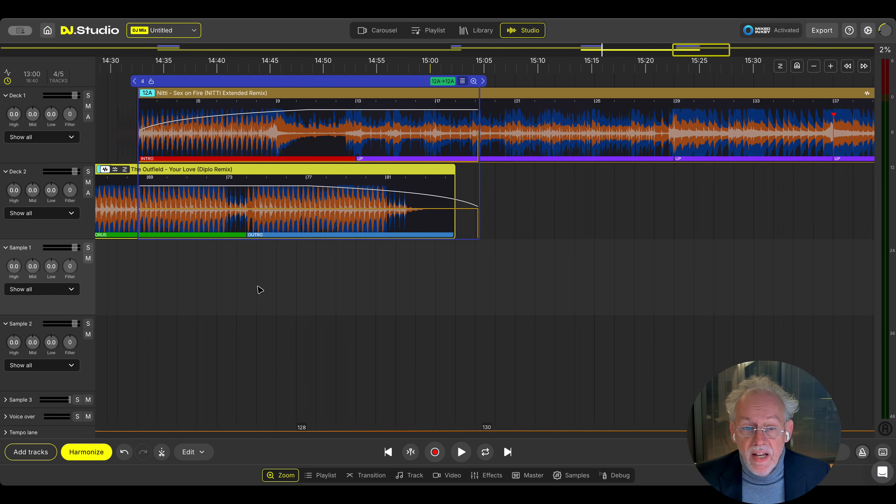
Step: Shift beat 68.2 of Your Love later together with all following beats, just before transition 4 begins
{"action": "scroll", "coordinate": [255, 215], "scroll_direction": "down", "scroll_amount": 3}
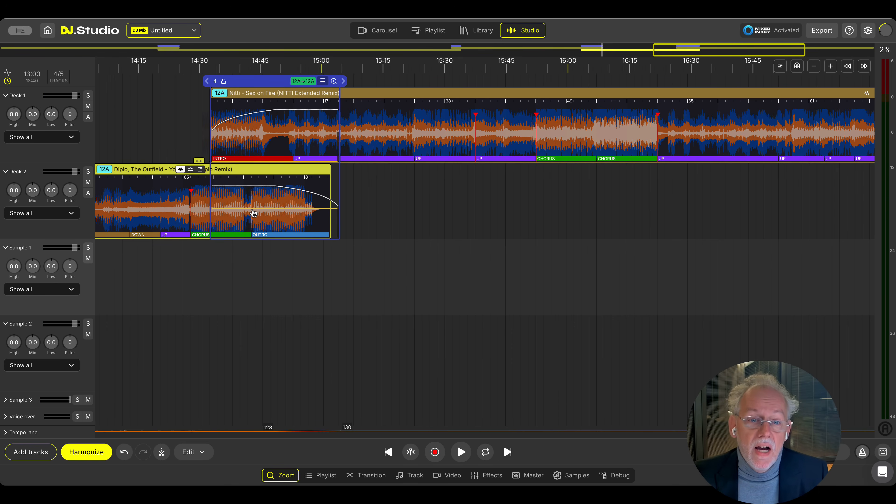
{"action": "scroll", "coordinate": [253, 212], "scroll_direction": "up", "scroll_amount": 5}
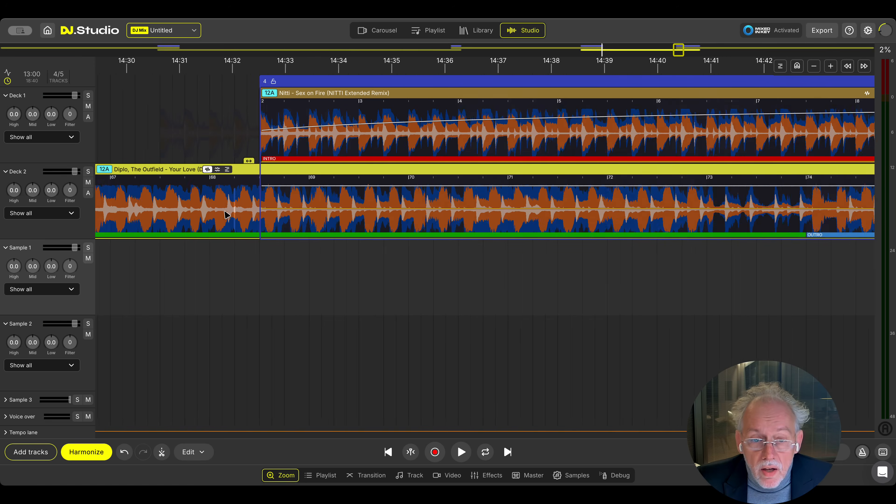
{"action": "scroll", "coordinate": [226, 214], "scroll_direction": "up", "scroll_amount": 3}
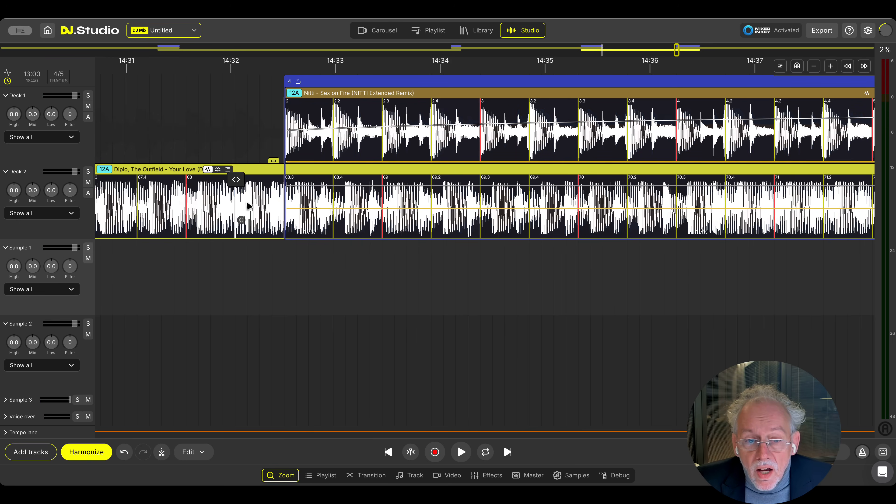
{"action": "left_click", "coordinate": [235, 179]}
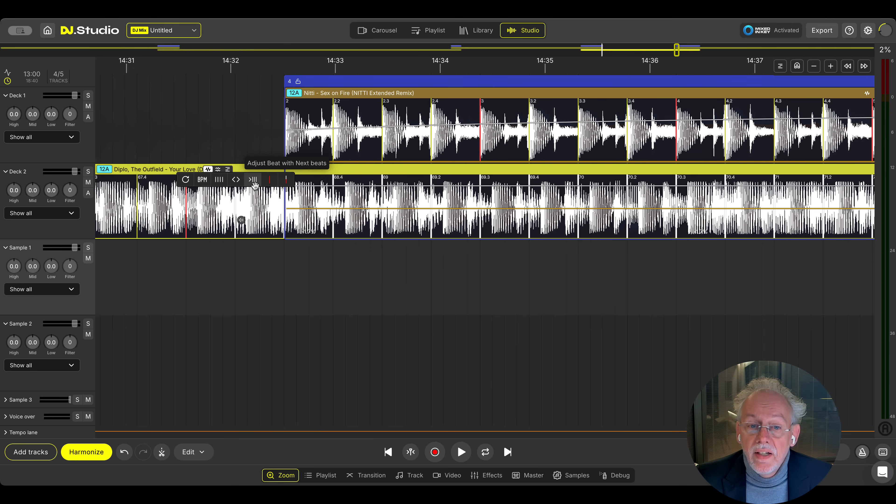
{"action": "left_click_drag", "start_coordinate": [254, 183], "coordinate": [271, 191]}
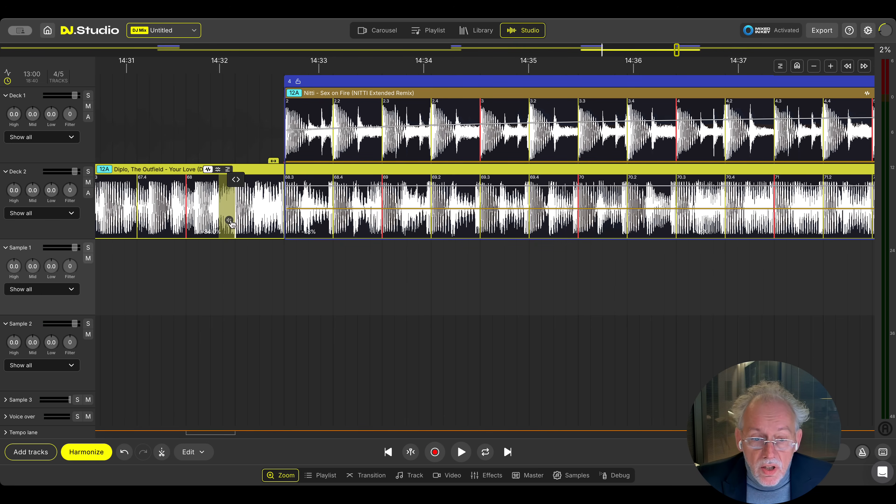
Step: Inspect the gap in front of beat 68.2 and play the transition into Sex on Fire from about 14:34
{"action": "scroll", "coordinate": [229, 206], "scroll_direction": "up", "scroll_amount": 5}
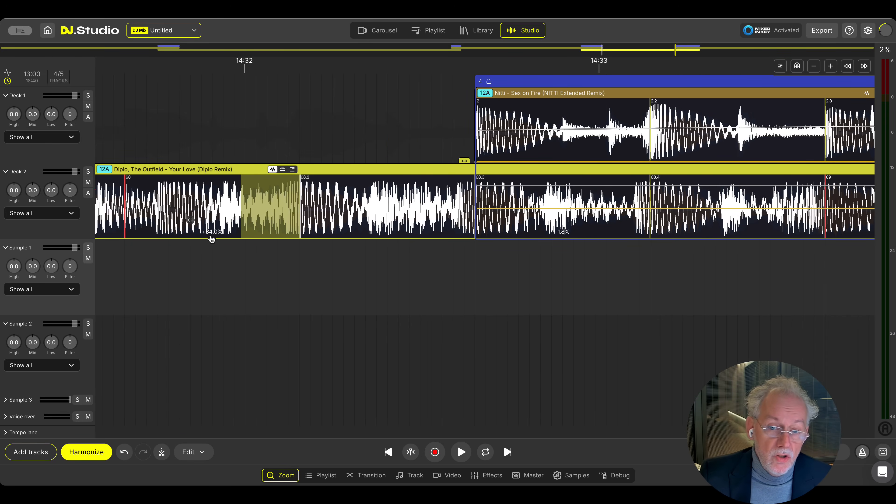
{"action": "scroll", "coordinate": [326, 261], "scroll_direction": "down", "scroll_amount": 5}
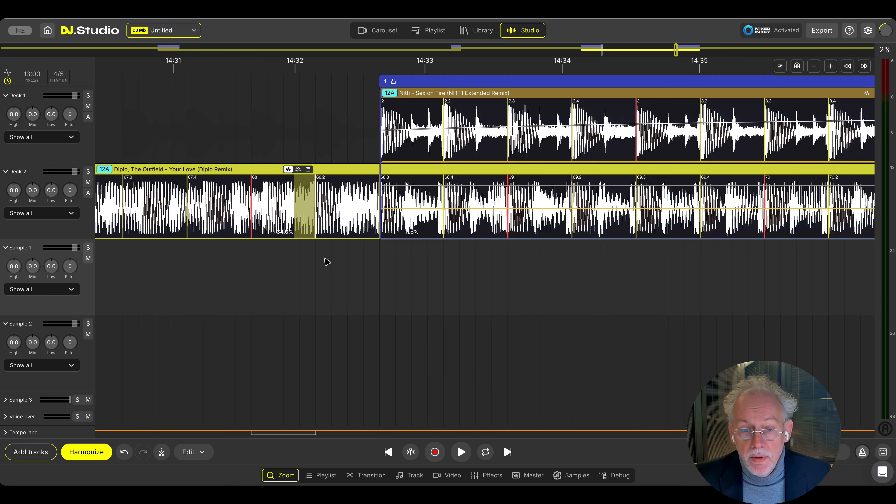
{"action": "scroll", "coordinate": [327, 264], "scroll_direction": "down", "scroll_amount": 3}
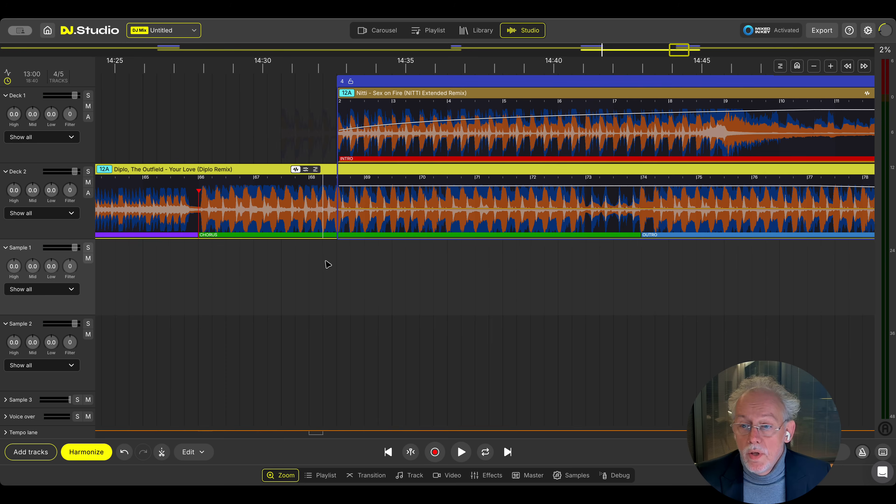
{"action": "left_click", "coordinate": [385, 257]}
{"action": "key", "text": "space"}
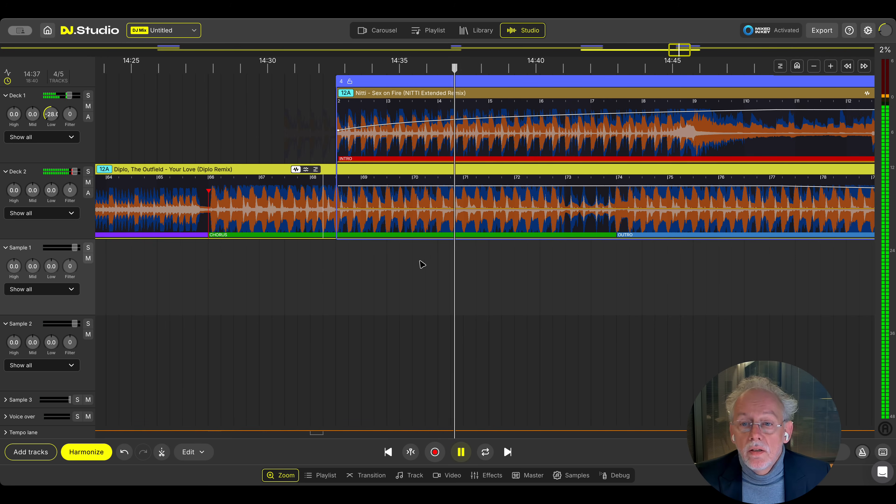
{"action": "key", "text": "space"}
Step: Move beat 69 of Your Love slightly earlier together with all following beats
{"action": "scroll", "coordinate": [452, 260], "scroll_direction": "up", "scroll_amount": 5}
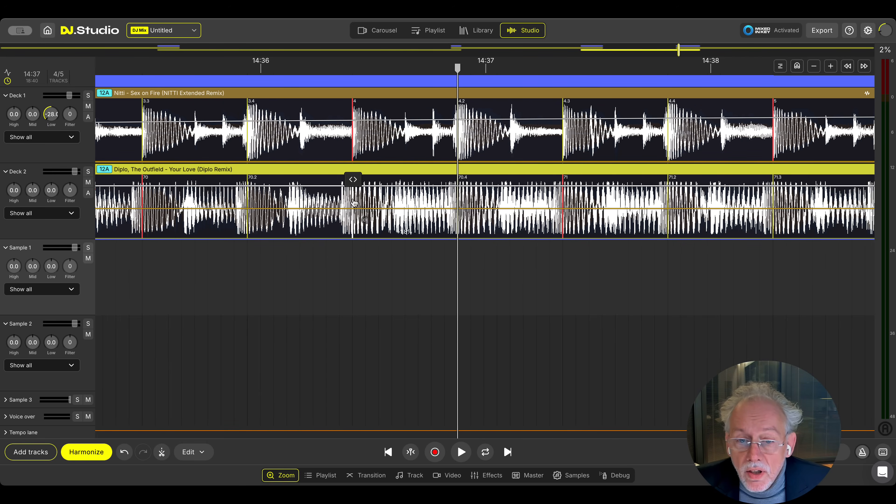
{"action": "scroll", "coordinate": [406, 259], "scroll_direction": "down", "scroll_amount": 3}
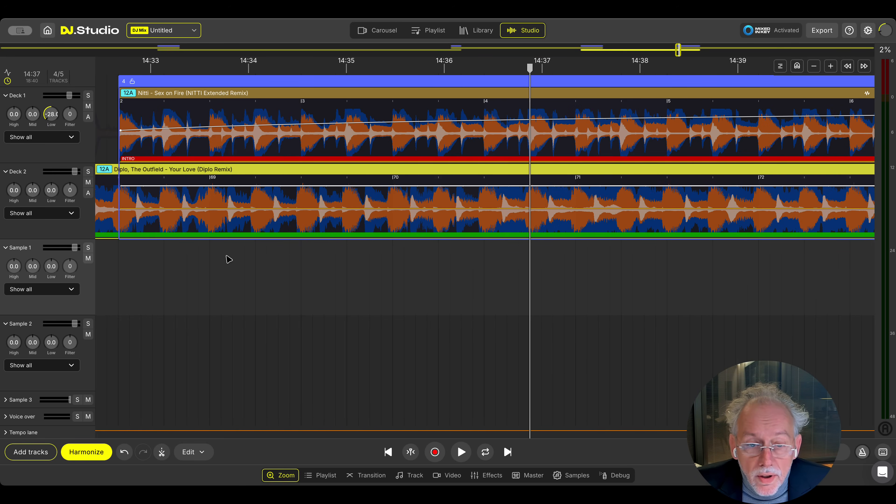
{"action": "scroll", "coordinate": [227, 258], "scroll_direction": "up", "scroll_amount": 3}
{"action": "mouse_move", "coordinate": [206, 210]}
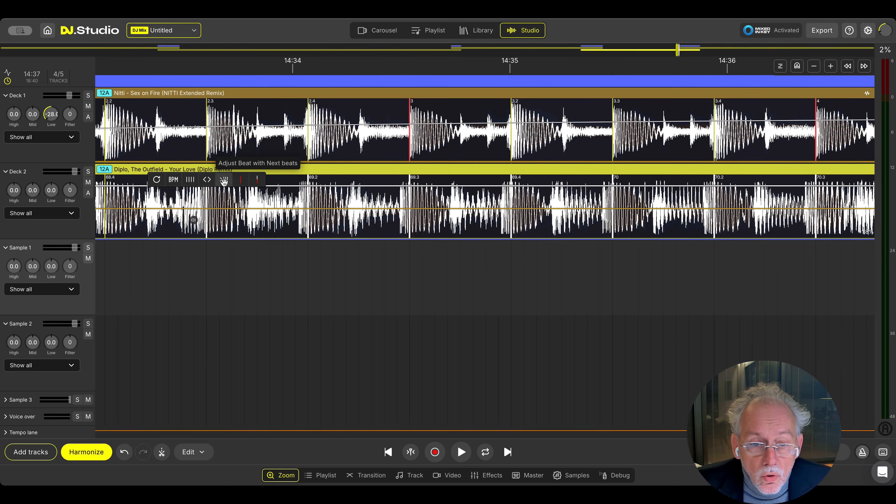
{"action": "left_click_drag", "start_coordinate": [226, 180], "coordinate": [214, 182]}
{"action": "left_click", "coordinate": [215, 180]}
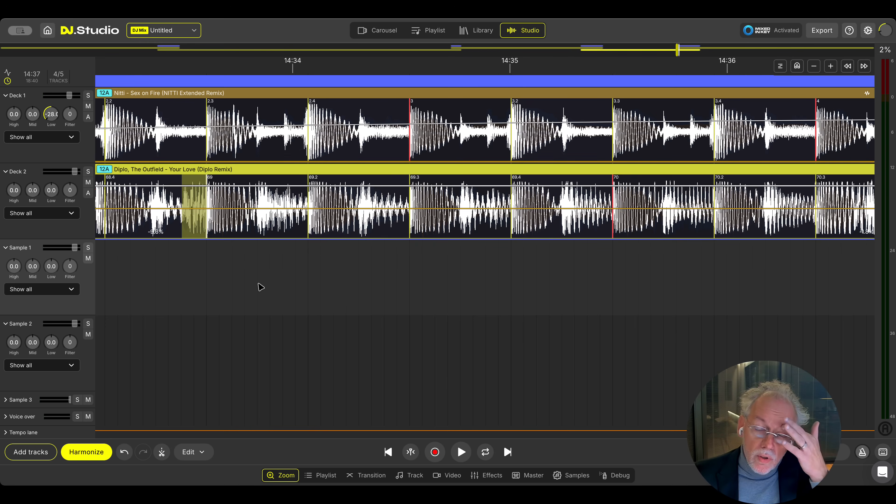
Step: Move only beat 69.2 of Your Love slightly earlier by adjusting its beat width
{"action": "mouse_move", "coordinate": [316, 187]}
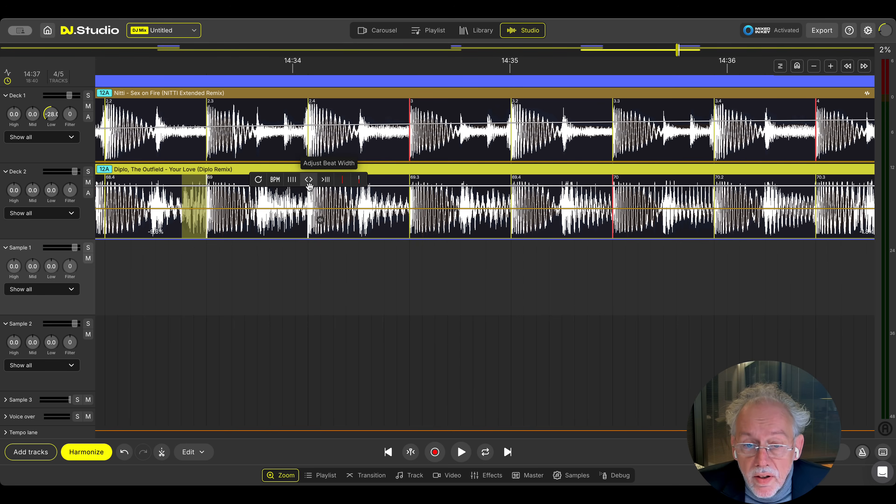
{"action": "mouse_move", "coordinate": [310, 182]}
{"action": "left_mouse_down"}
{"action": "mouse_move", "coordinate": [283, 184]}
{"action": "mouse_move", "coordinate": [343, 188]}
{"action": "mouse_move", "coordinate": [292, 195]}
{"action": "left_mouse_up"}
{"action": "mouse_move", "coordinate": [307, 200]}
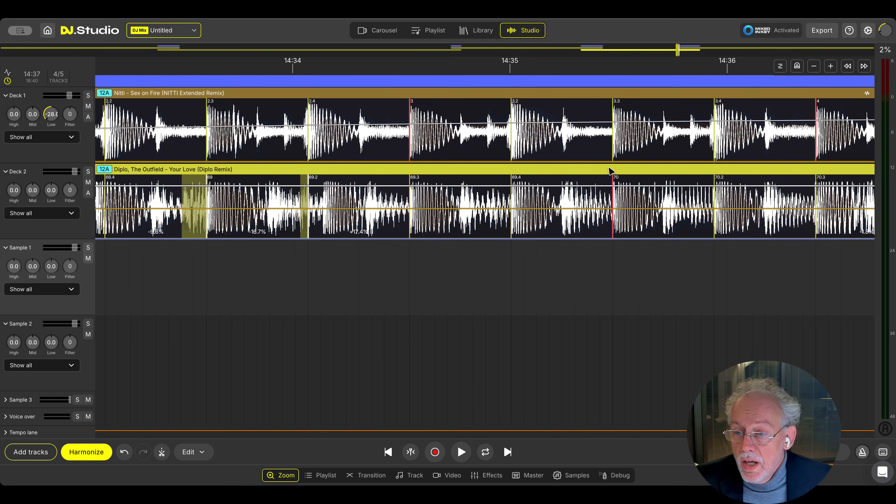
{"action": "left_click", "coordinate": [614, 181]}
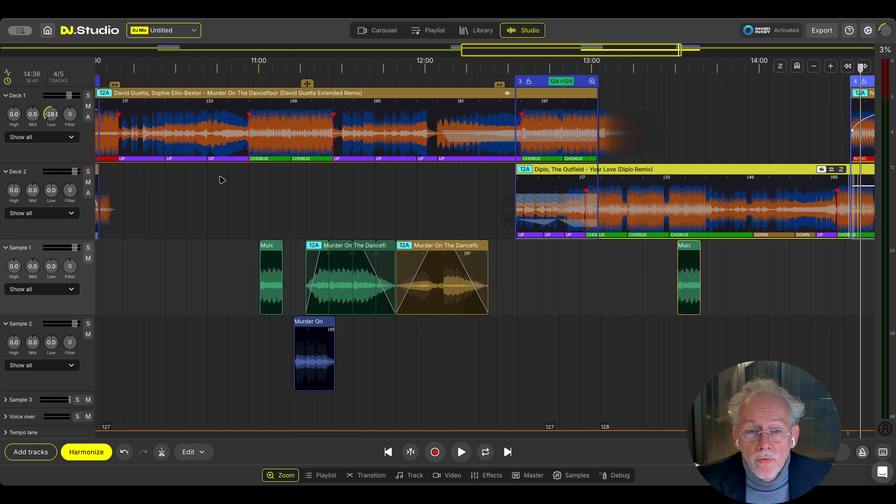
Step: Try setting Murder On The Dancefloor's downbeat at about 10:56, one beat before the chorus, and play it with the metronome
{"action": "scroll", "coordinate": [252, 174], "scroll_direction": "up", "scroll_amount": 5}
{"action": "scroll", "coordinate": [253, 175], "scroll_direction": "up", "scroll_amount": 3}
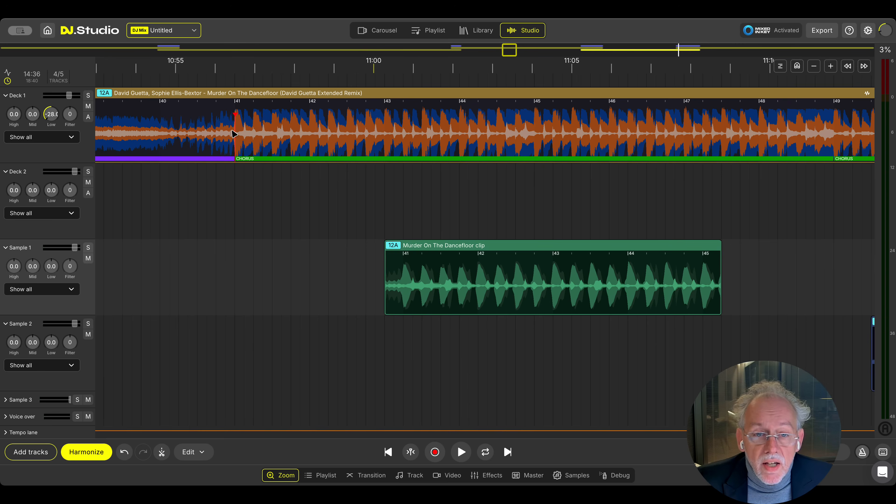
{"action": "left_click", "coordinate": [216, 133]}
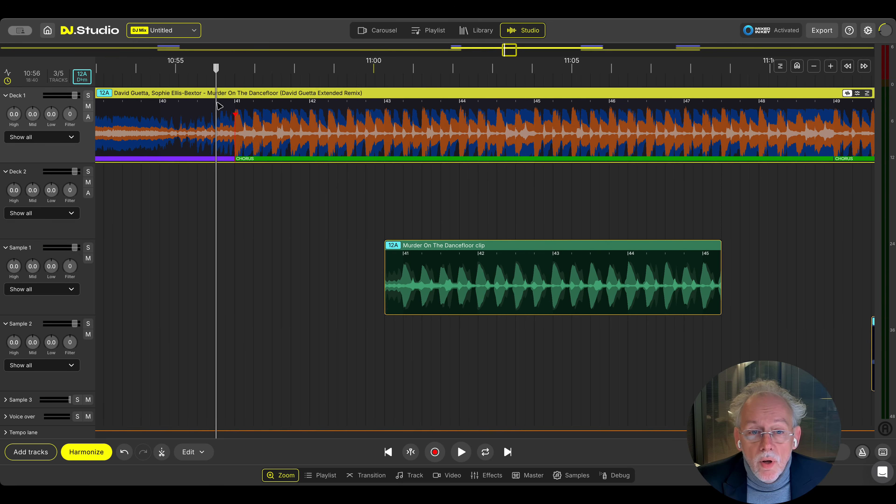
{"action": "right_click", "coordinate": [218, 125]}
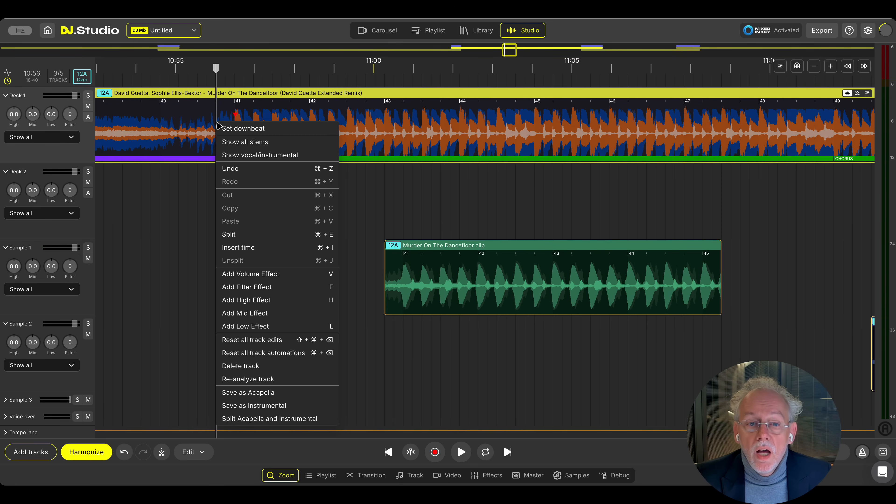
{"action": "left_click", "coordinate": [238, 130]}
{"action": "key", "text": "space"}
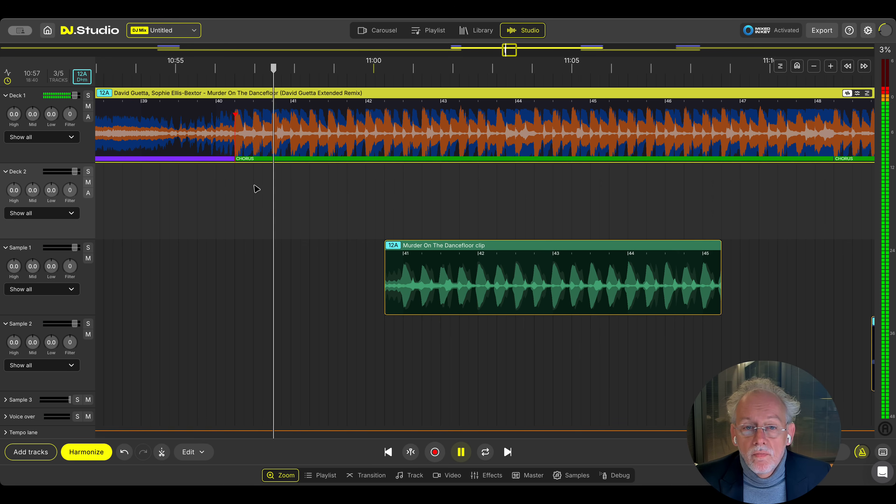
{"action": "key", "text": "space"}
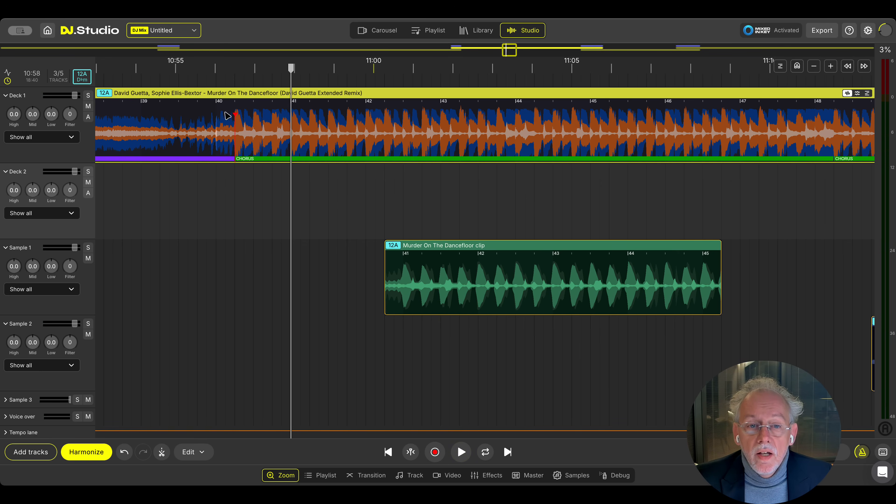
Step: Set Murder On The Dancefloor's downbeat at the chorus start just after 10:56 and play the passage with the metronome
{"action": "left_click", "coordinate": [236, 134]}
{"action": "right_click", "coordinate": [235, 133]}
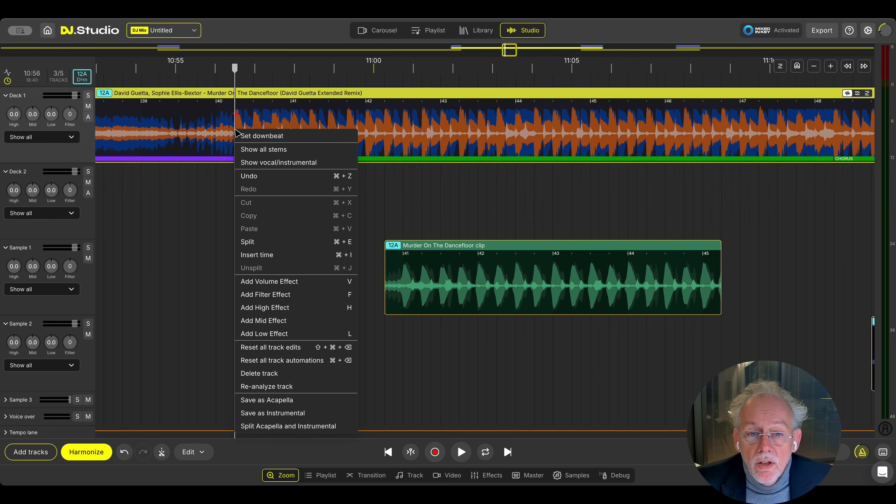
{"action": "left_click", "coordinate": [261, 137]}
{"action": "key", "text": "space"}
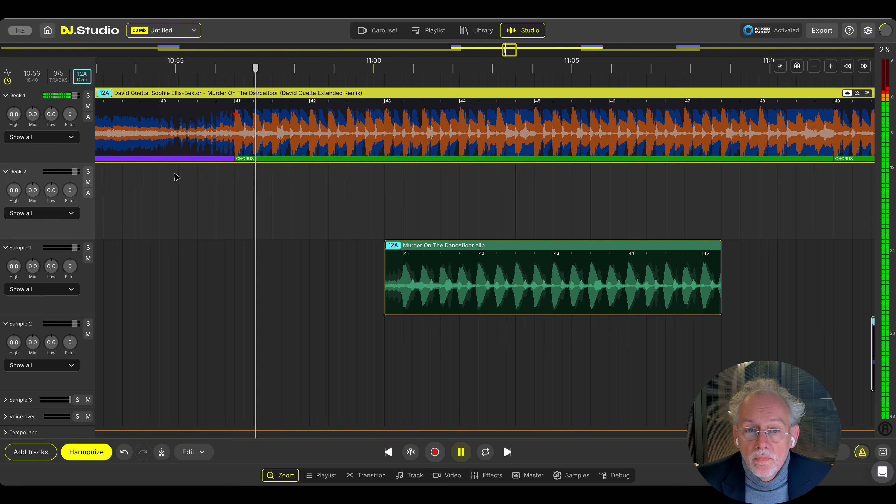
{"action": "key", "text": "space"}
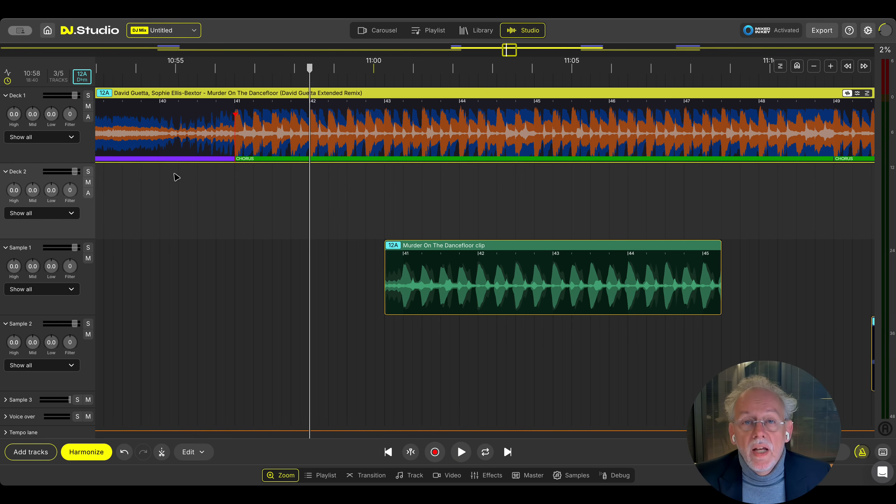
Step: Set beat 41.2 of Murder On The Dancefloor, near 10:57, as both the downbeat and the first beat
{"action": "scroll", "coordinate": [233, 145], "scroll_direction": "up", "scroll_amount": 5}
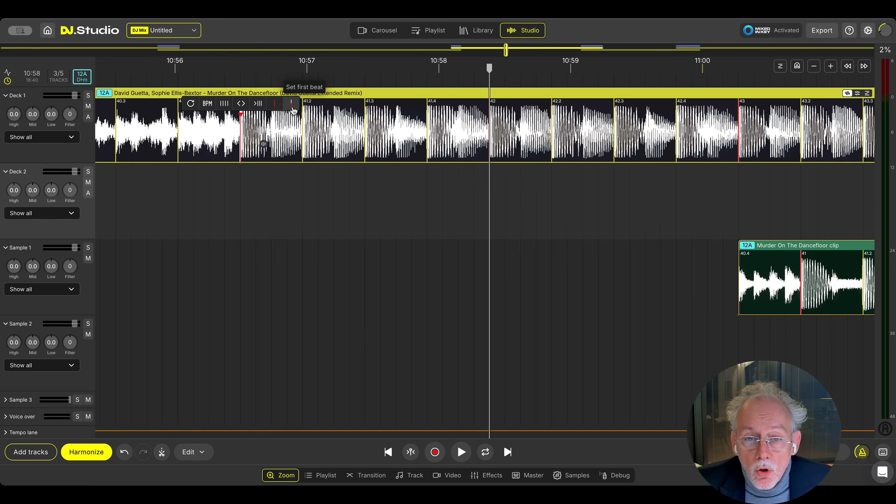
{"action": "mouse_move", "coordinate": [303, 113]}
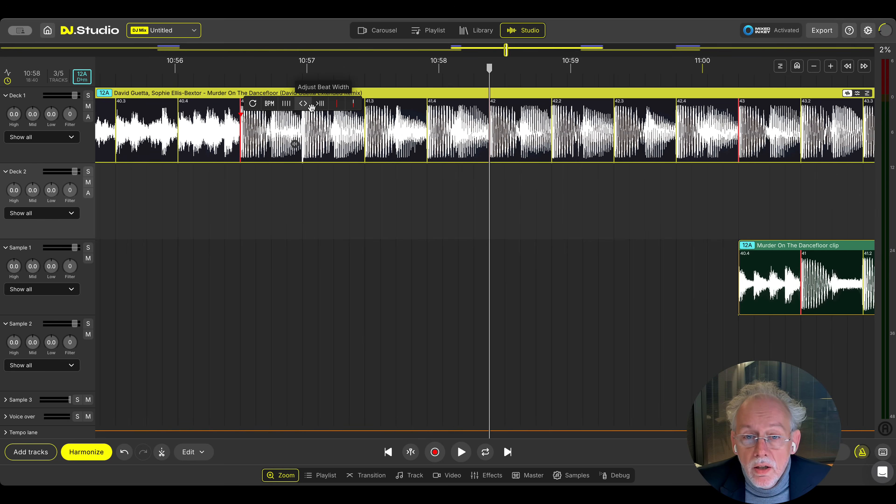
{"action": "left_click", "coordinate": [337, 106]}
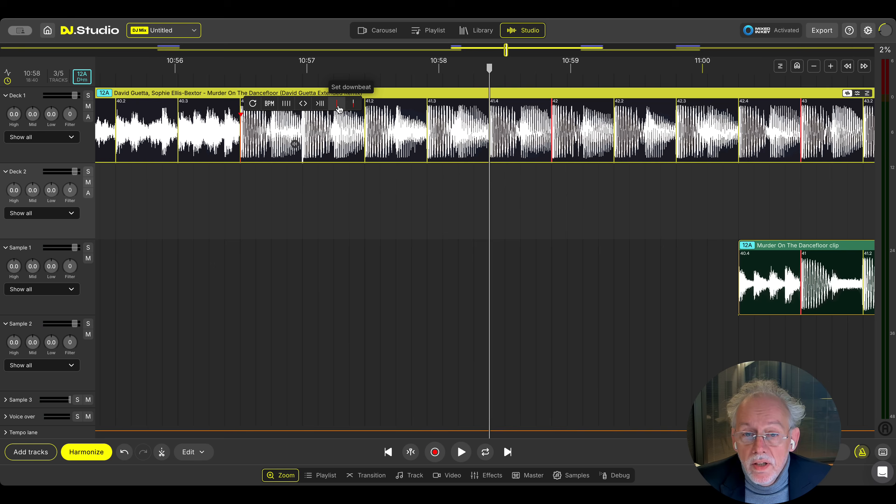
{"action": "left_click", "coordinate": [352, 104]}
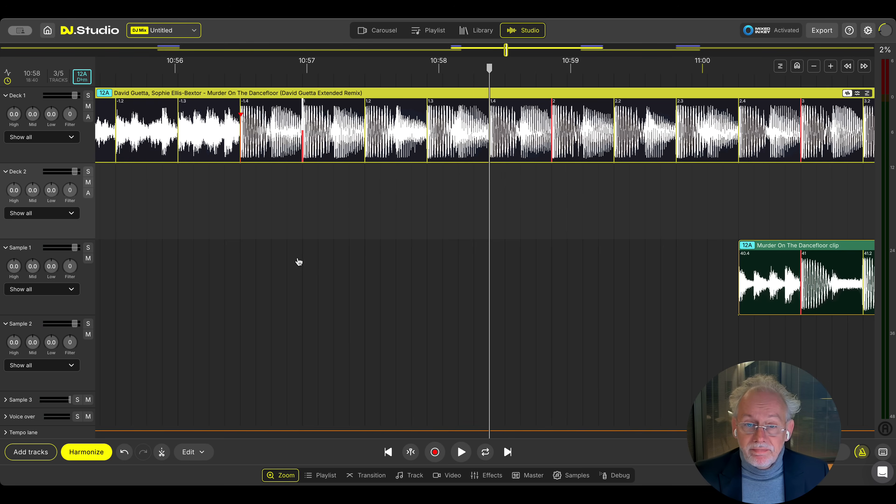
Step: Place the playhead on the downbeat of bar -5 near 10:48 and set it as Murder On The Dancefloor's first beat
{"action": "scroll", "coordinate": [311, 233], "scroll_direction": "down", "scroll_amount": 5}
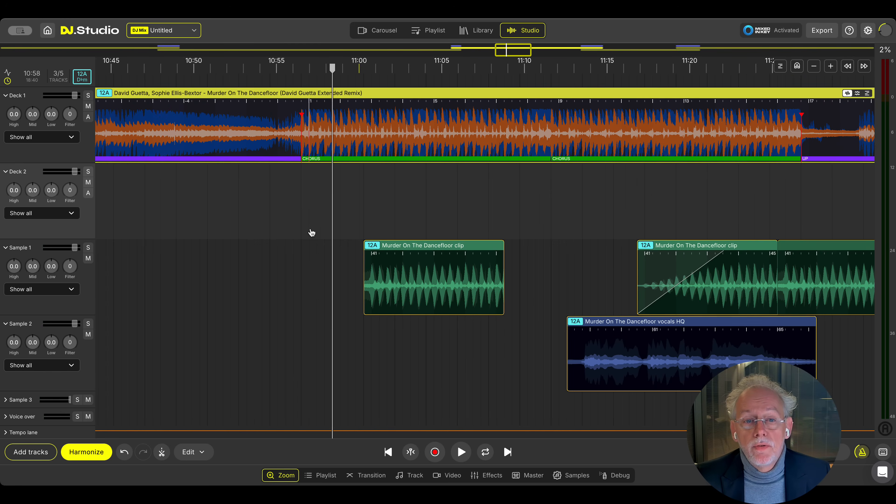
{"action": "scroll", "coordinate": [297, 219], "scroll_direction": "left", "scroll_amount": 5}
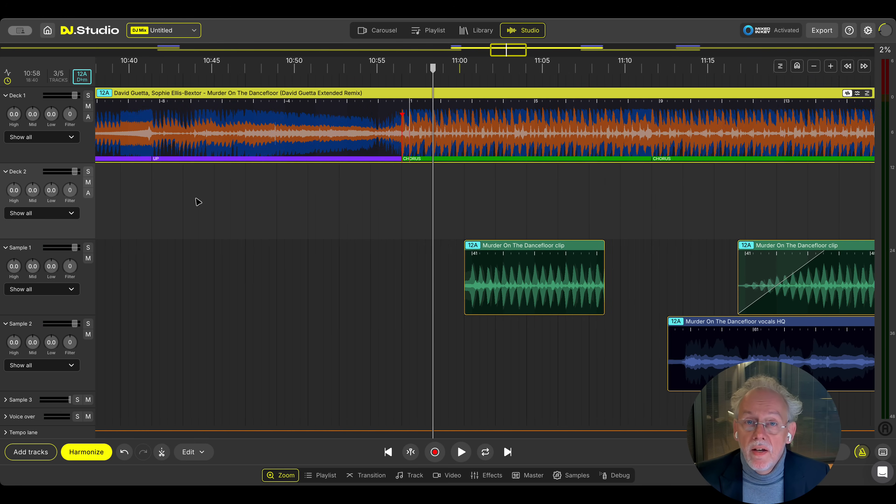
{"action": "left_click", "coordinate": [254, 122]}
{"action": "scroll", "coordinate": [256, 124], "scroll_direction": "up", "scroll_amount": 6}
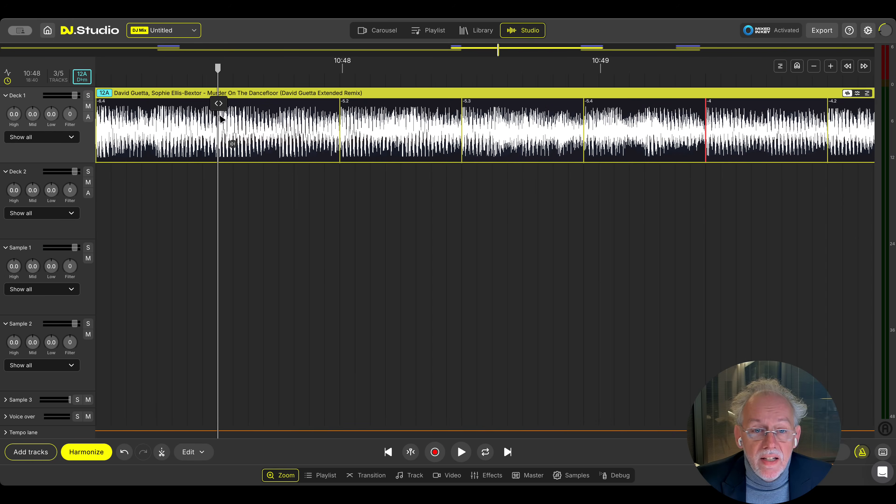
{"action": "mouse_move", "coordinate": [219, 103]}
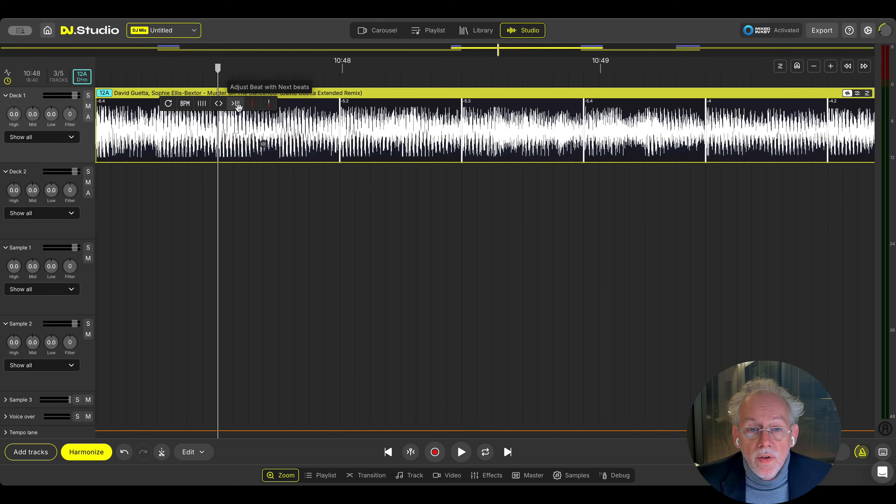
{"action": "scroll", "coordinate": [263, 224], "scroll_direction": "down", "scroll_amount": 10}
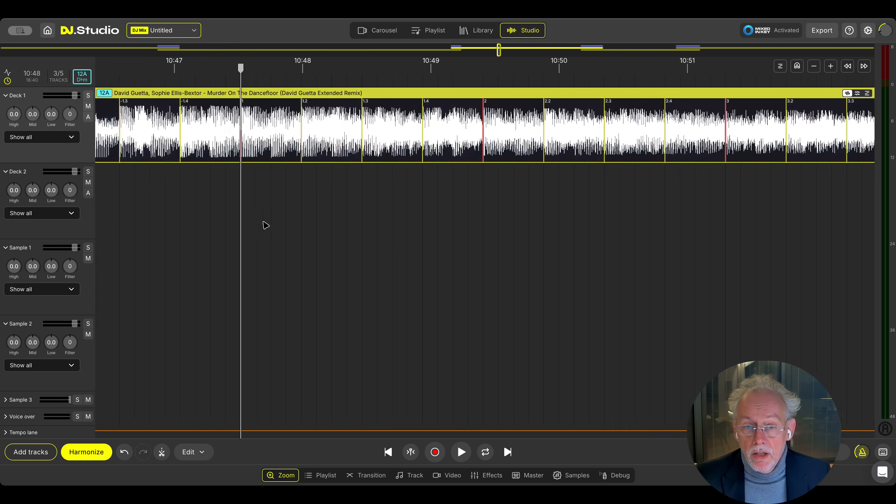
Step: Automate the Sample 1 clip's volume near 11:00, holding 0 dB until beat 42.2 and fading down to just past beat 43.4
{"action": "scroll", "coordinate": [374, 317], "scroll_direction": "up", "scroll_amount": 7}
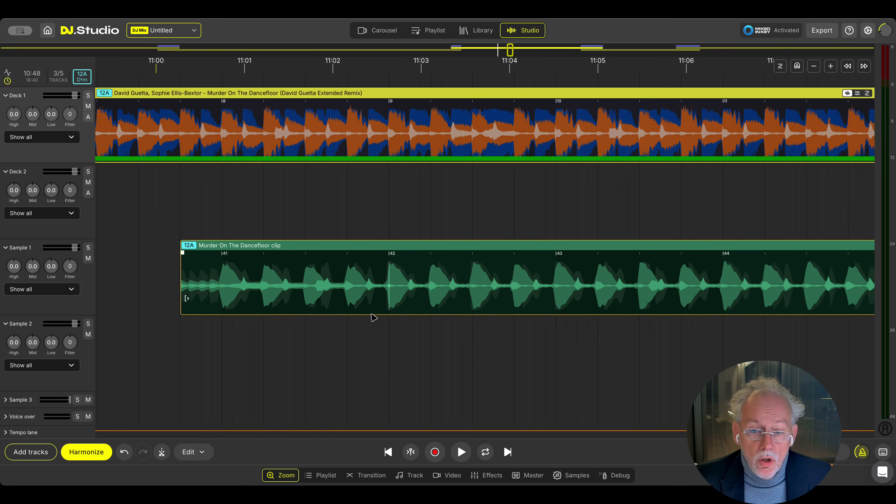
{"action": "scroll", "coordinate": [374, 317], "scroll_direction": "down", "scroll_amount": 3}
{"action": "scroll", "coordinate": [374, 317], "scroll_direction": "down", "scroll_amount": 4}
{"action": "left_click", "coordinate": [354, 289]}
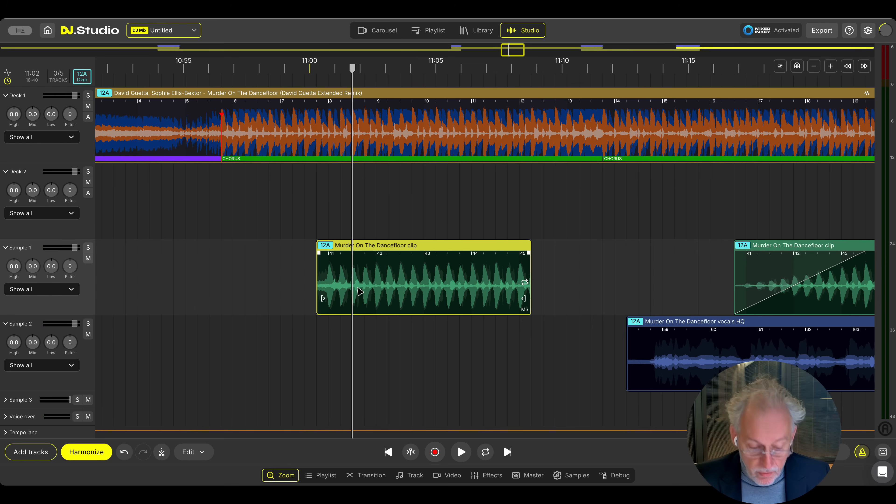
{"action": "left_click", "coordinate": [387, 262]}
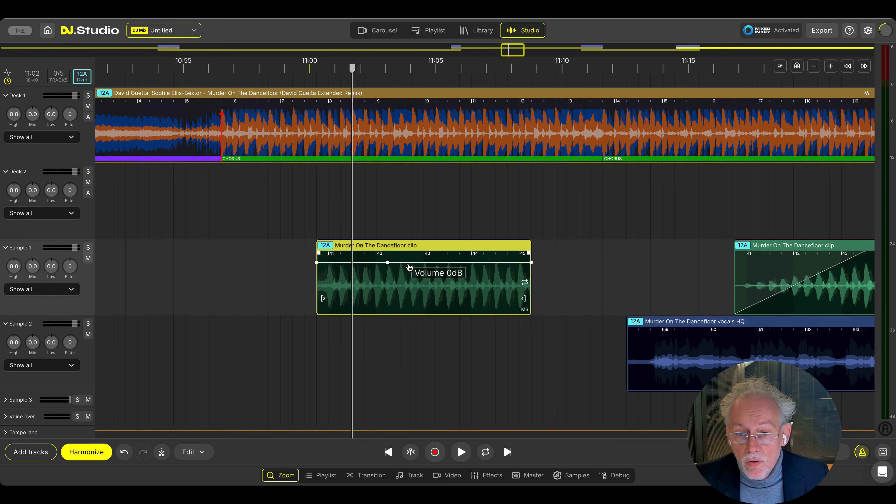
{"action": "left_click_drag", "start_coordinate": [441, 263], "coordinate": [468, 304]}
Step: Reshape the clip's volume curve with a sharp dip after beat 42.2 and a fall to -42 dB at bar 43
{"action": "scroll", "coordinate": [410, 306], "scroll_direction": "up", "scroll_amount": 10}
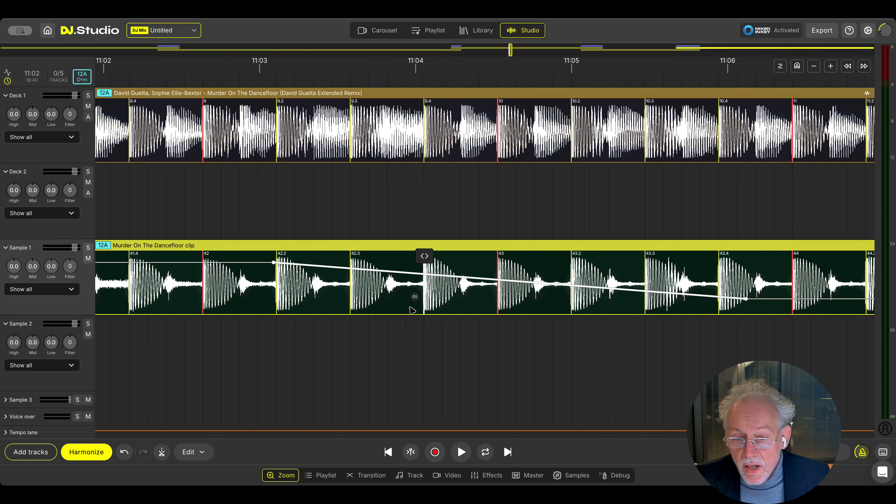
{"action": "left_click", "coordinate": [406, 272]}
{"action": "left_click_drag", "start_coordinate": [436, 275], "coordinate": [497, 306]}
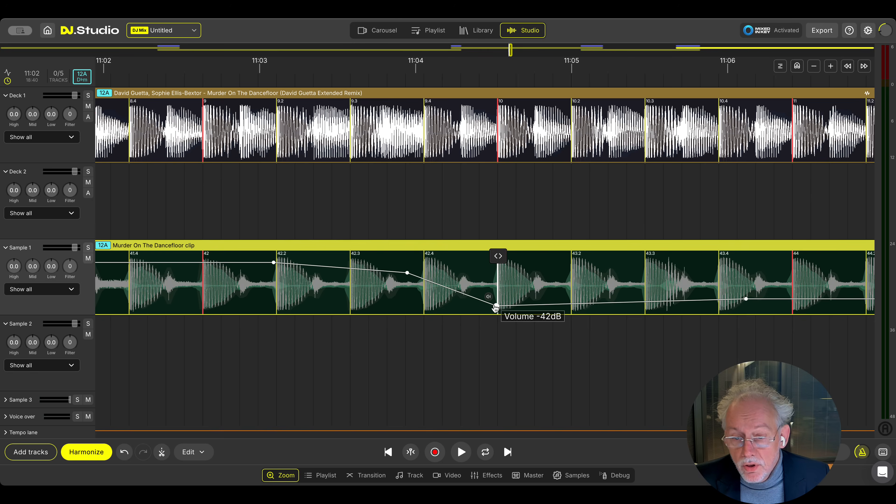
{"action": "left_click", "coordinate": [443, 287]}
{"action": "left_click_drag", "start_coordinate": [443, 286], "coordinate": [425, 270]}
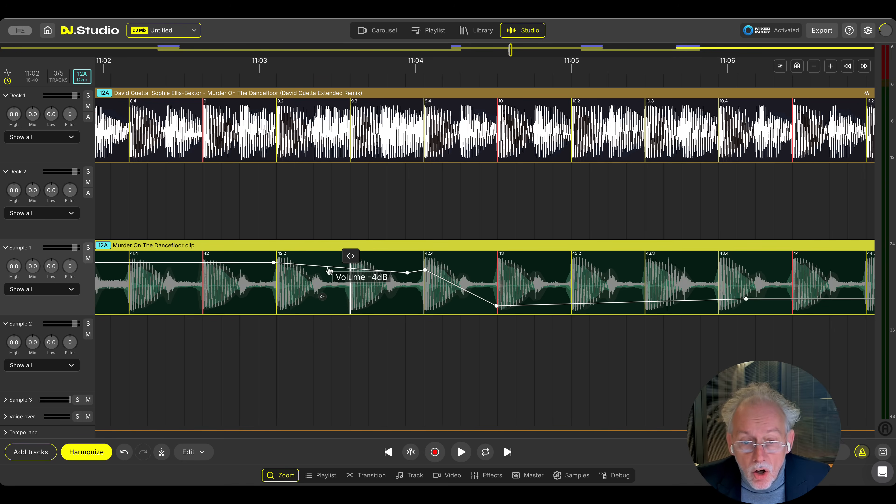
{"action": "left_click", "coordinate": [327, 267]}
{"action": "left_click_drag", "start_coordinate": [314, 268], "coordinate": [310, 306]}
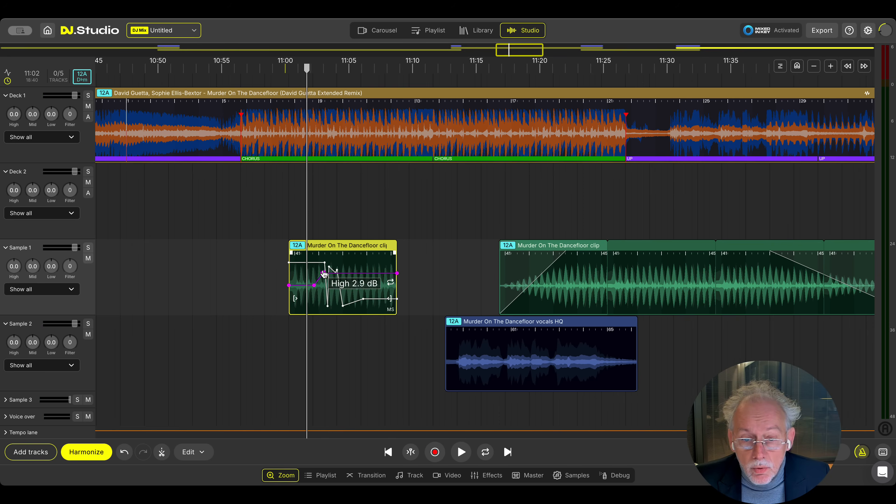
Step: Add filter automation to the Sample 1 clip, neutral until bar 43 and rising steeply to a high level by mid bar 43
{"action": "scroll", "coordinate": [266, 306], "scroll_direction": "up", "scroll_amount": 3}
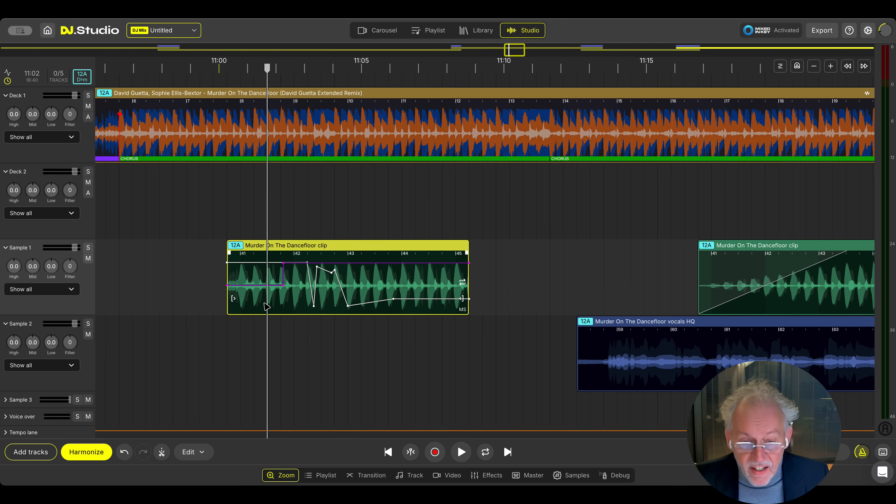
{"action": "key", "text": "f"}
{"action": "left_click", "coordinate": [306, 285]}
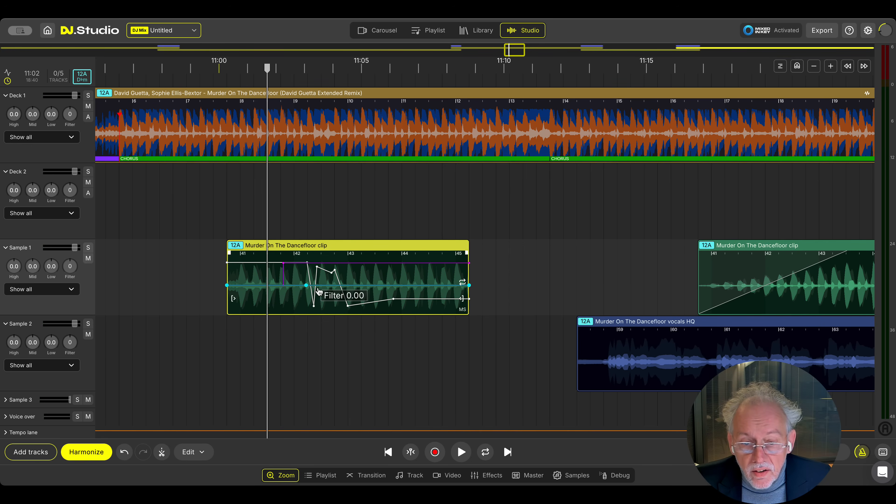
{"action": "left_click", "coordinate": [349, 285]}
{"action": "left_click_drag", "start_coordinate": [377, 285], "coordinate": [377, 259]}
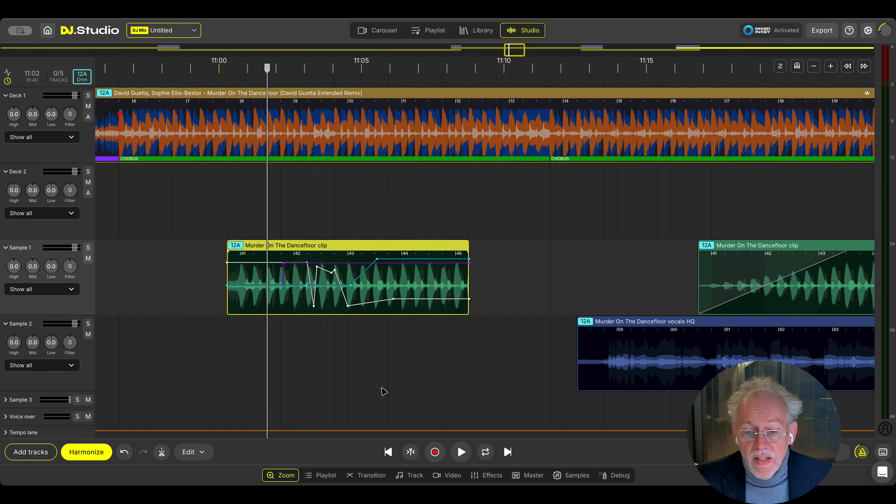
Step: Isolate the filter automation through the transition effects, add a small dip near 11:02 in the Sample 1 clip, and refocus on the timeline
{"action": "left_click", "coordinate": [369, 476]}
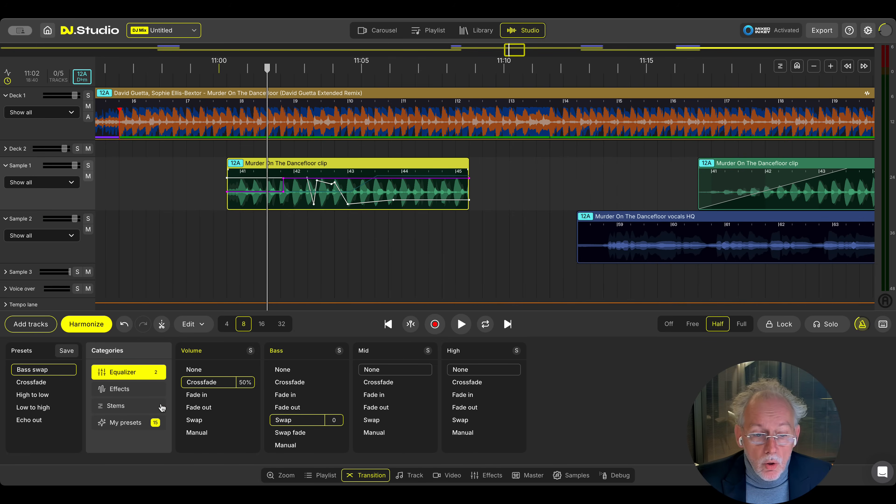
{"action": "left_click", "coordinate": [140, 392]}
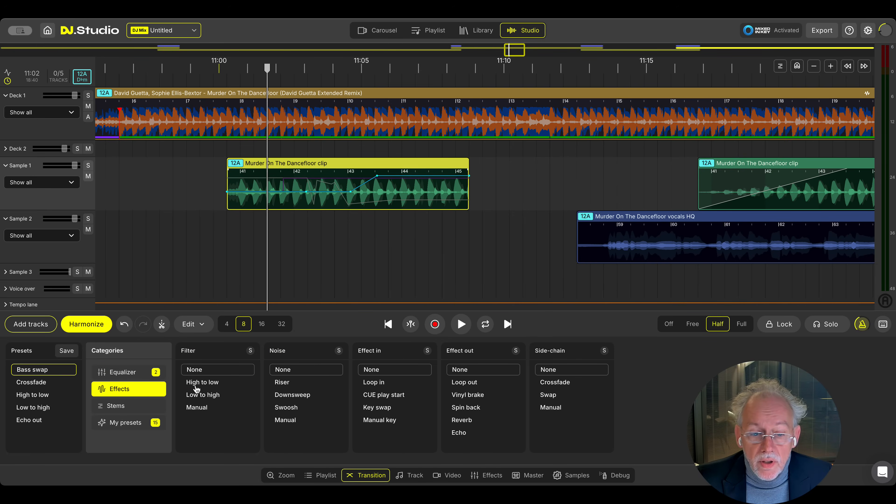
{"action": "left_click", "coordinate": [250, 352]}
{"action": "left_click", "coordinate": [271, 192]}
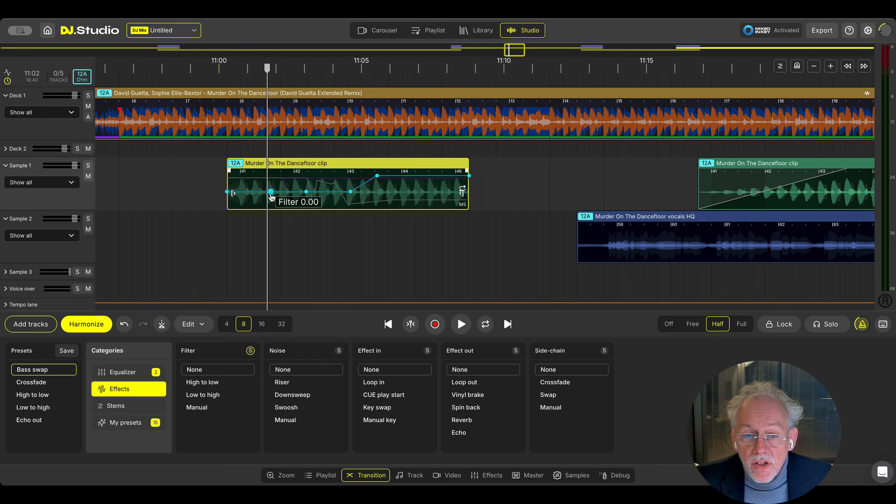
{"action": "left_click_drag", "start_coordinate": [270, 192], "coordinate": [253, 192]}
{"action": "left_click", "coordinate": [253, 197]}
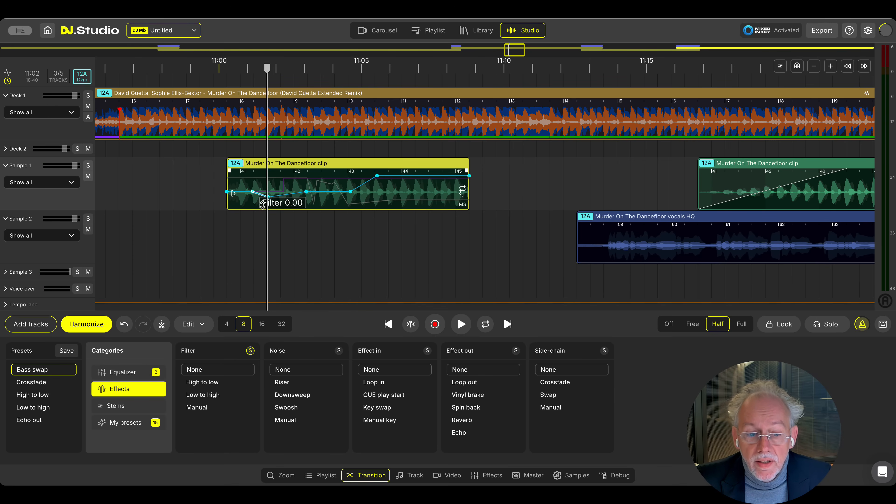
{"action": "left_click", "coordinate": [284, 475]}
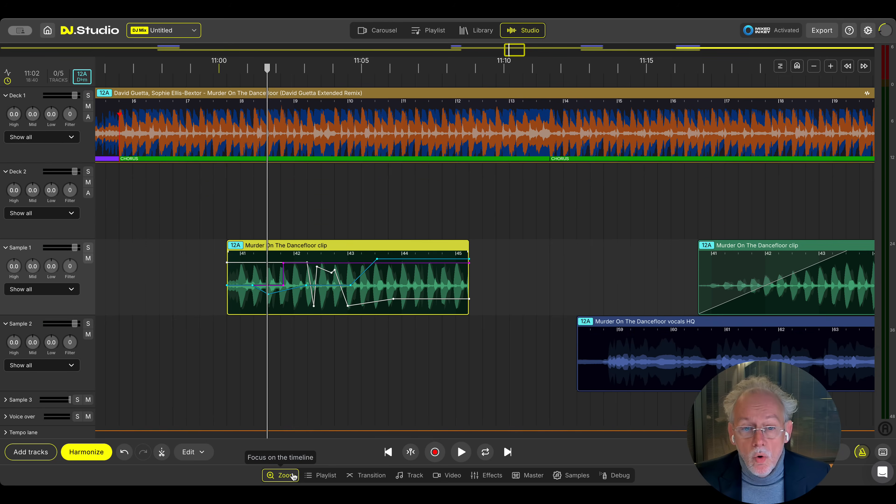
Step: With only Sample 1's volume automation shown, lower the clip's level before 11:02 and raise it to 5 dB from just before bar 44
{"action": "left_click", "coordinate": [43, 293]}
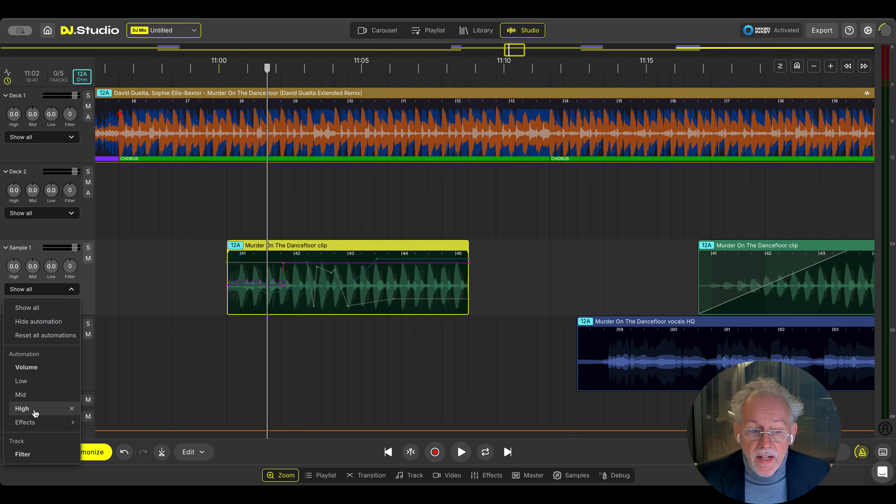
{"action": "left_click", "coordinate": [42, 370]}
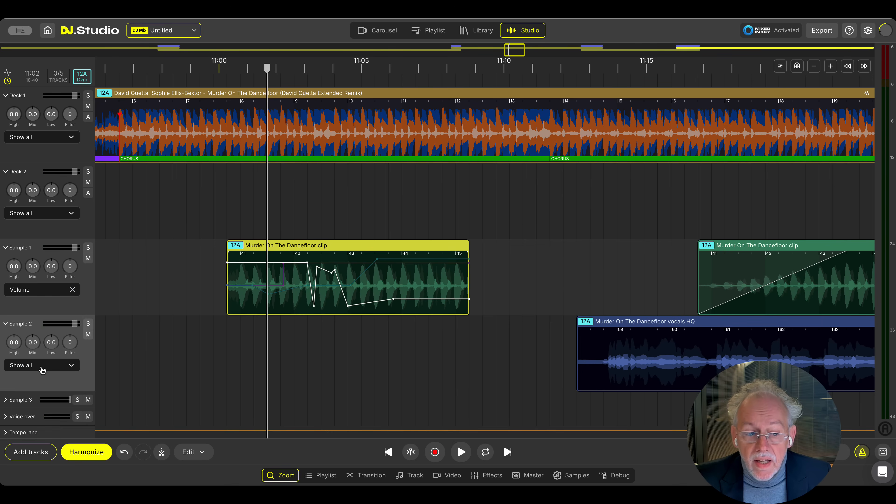
{"action": "left_click", "coordinate": [42, 367]}
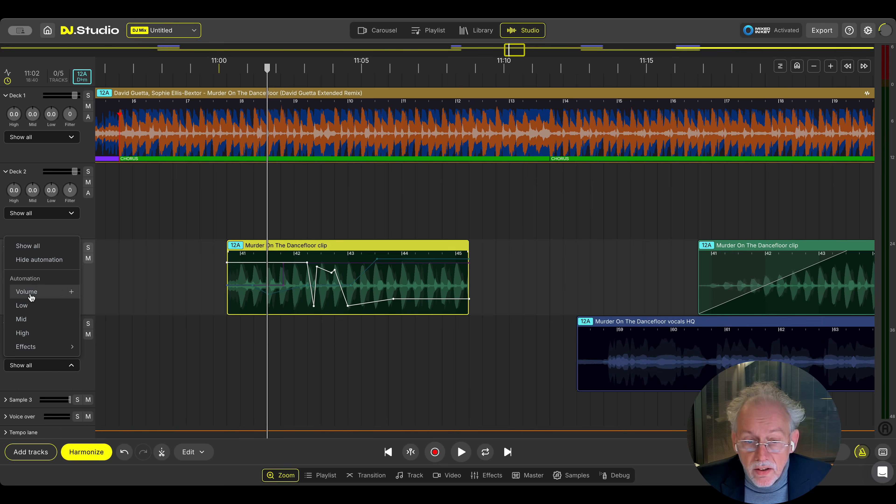
{"action": "left_click", "coordinate": [150, 355]}
{"action": "left_click", "coordinate": [270, 285]}
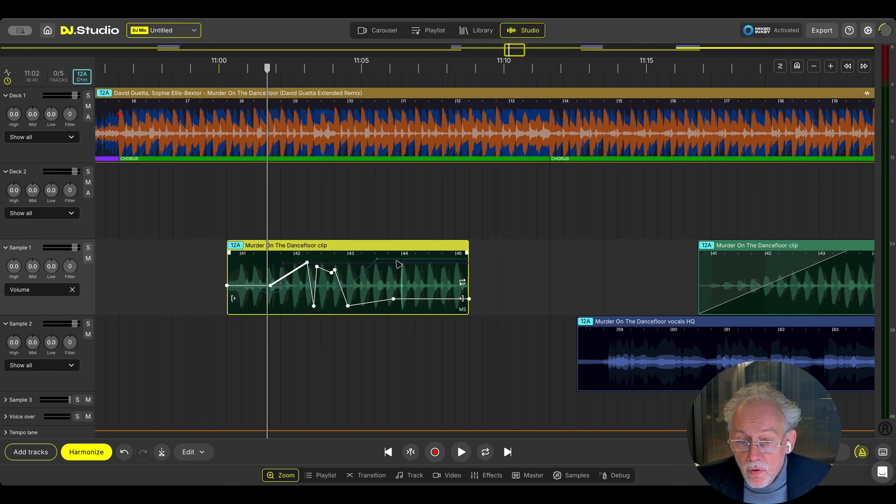
{"action": "left_click_drag", "start_coordinate": [410, 300], "coordinate": [410, 257]}
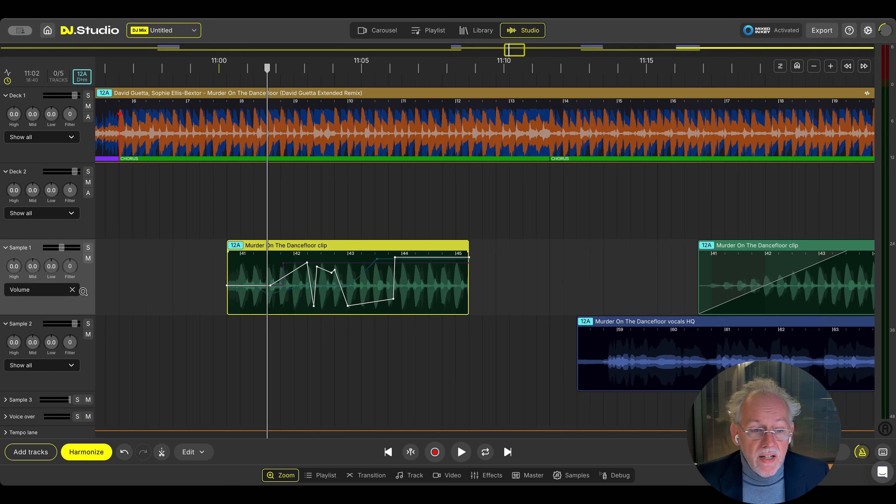
{"action": "left_click", "coordinate": [73, 290]}
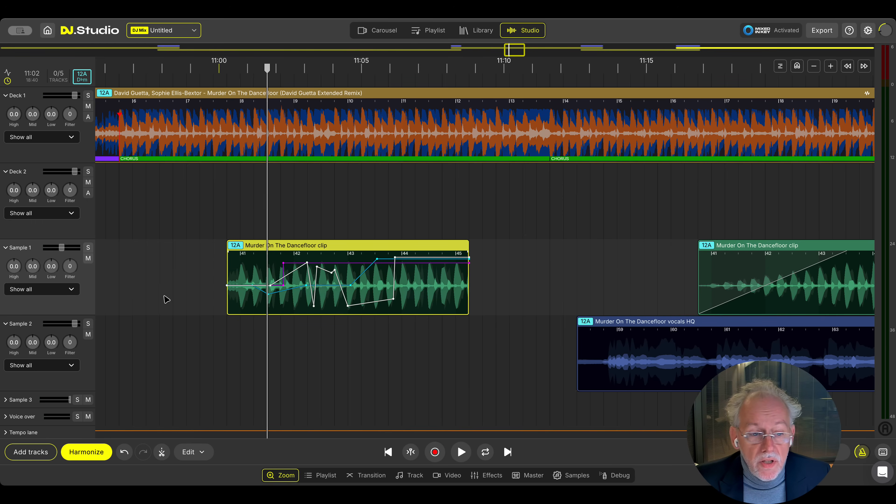
Step: Show only Sample 1's High automation and lower the clip's opening High level so it ramps up just before bar 42
{"action": "left_click", "coordinate": [65, 291]}
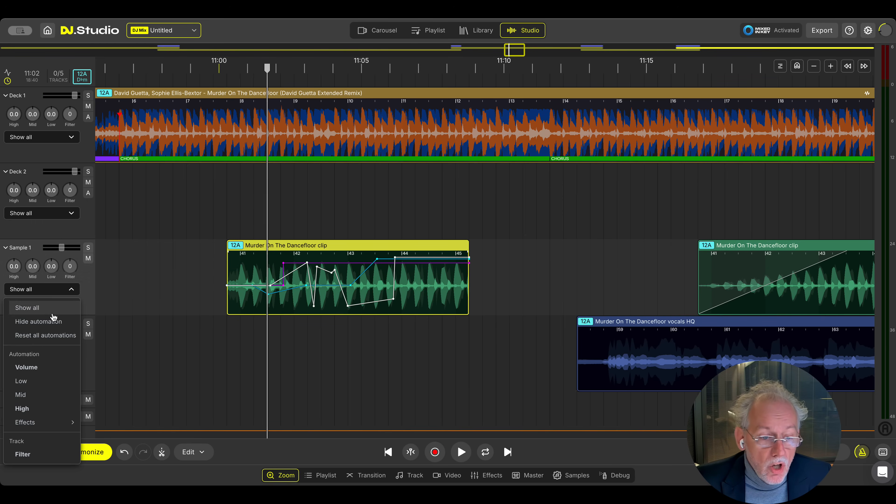
{"action": "left_click", "coordinate": [25, 410]}
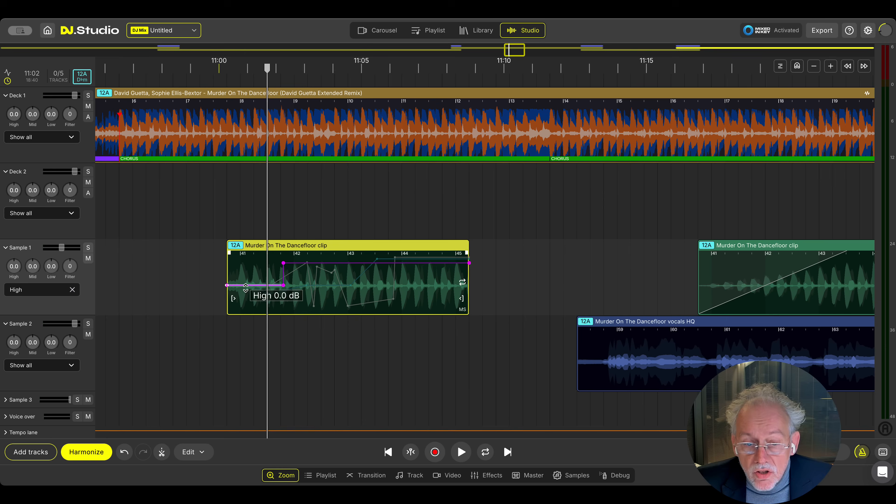
{"action": "left_click_drag", "start_coordinate": [245, 285], "coordinate": [276, 300]}
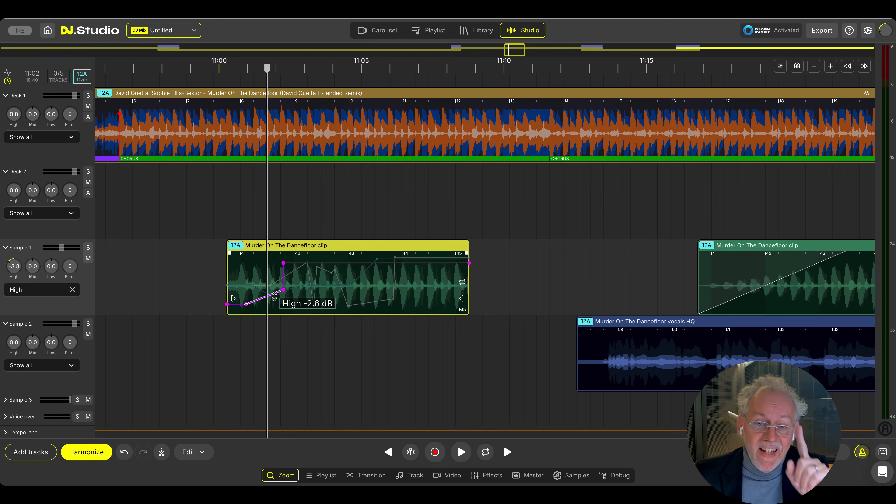
Step: In an enlarged Sample 1 track, slope the clip's High automation down from mid bar 42 to mid bar 43, and redisplay all automations
{"action": "key", "text": "f"}
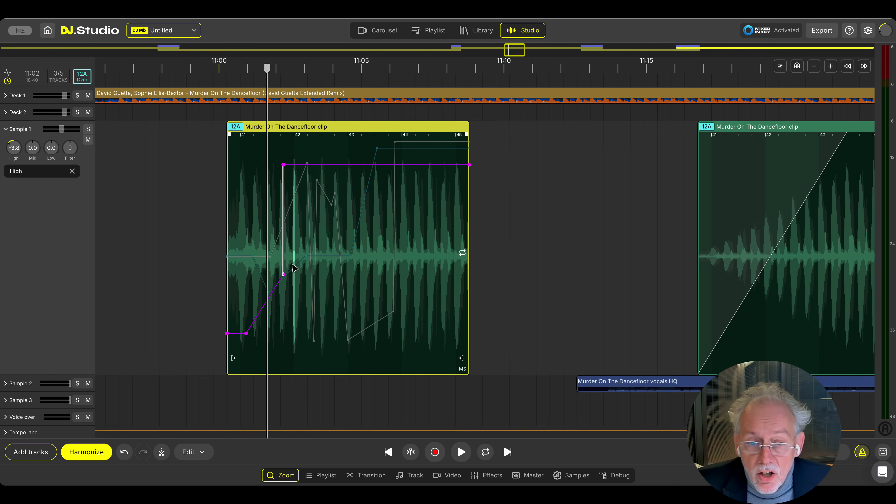
{"action": "scroll", "coordinate": [292, 265], "scroll_direction": "up", "scroll_amount": 5}
{"action": "scroll", "coordinate": [292, 268], "scroll_direction": "up", "scroll_amount": 2}
{"action": "left_click", "coordinate": [397, 164]}
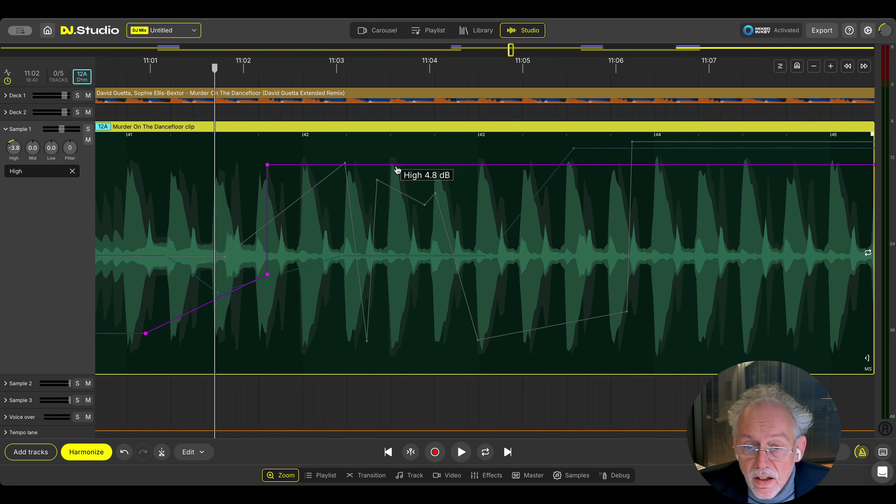
{"action": "left_click_drag", "start_coordinate": [422, 165], "coordinate": [584, 274]}
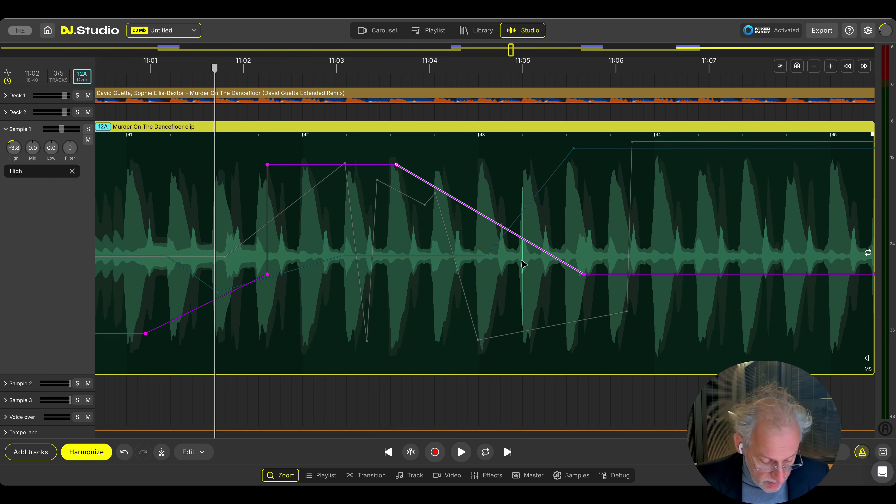
{"action": "key", "text": "f"}
{"action": "left_click", "coordinate": [72, 289]}
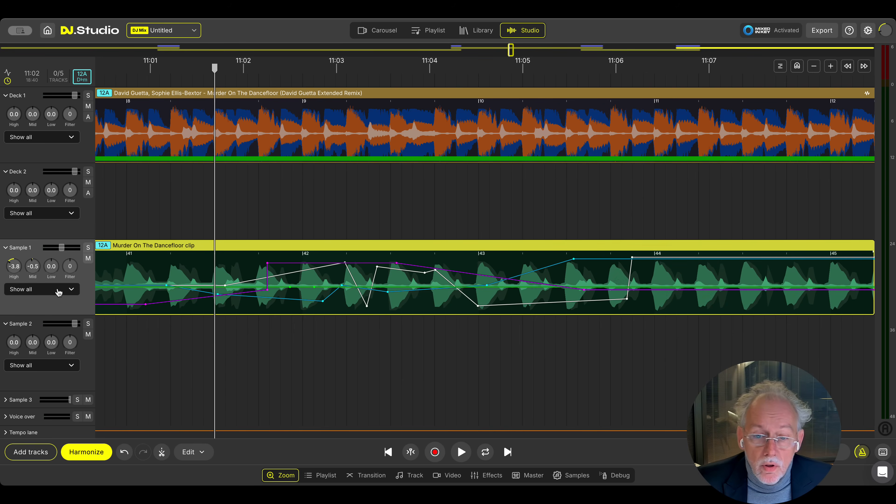
Step: Add a Reverb effect block to Sample 1, shorten it to about five beats, and place it extending about three beats past the clip's end
{"action": "left_click", "coordinate": [58, 290]}
{"action": "mouse_move", "coordinate": [49, 424]}
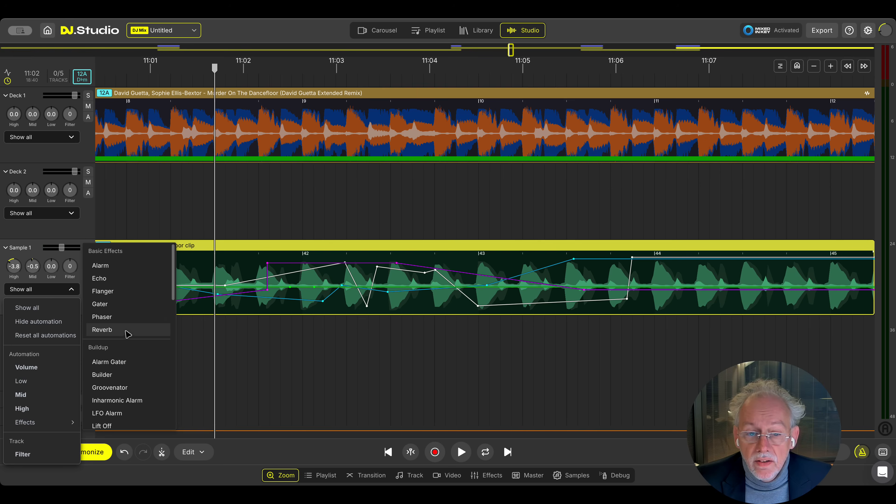
{"action": "left_click", "coordinate": [106, 330]}
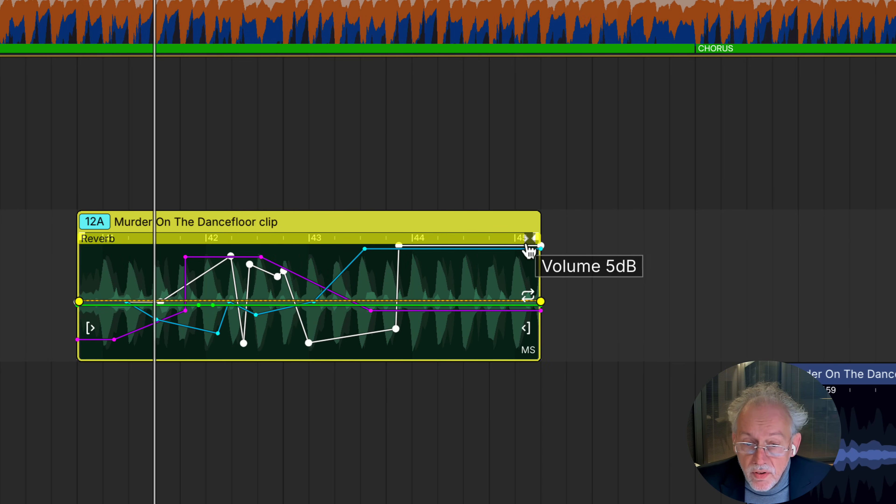
{"action": "left_click_drag", "start_coordinate": [535, 247], "coordinate": [402, 249]}
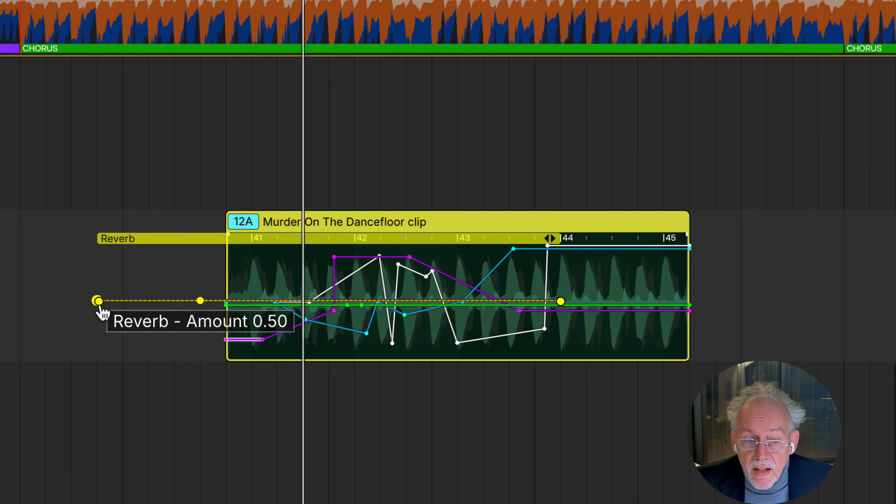
{"action": "left_click_drag", "start_coordinate": [98, 306], "coordinate": [435, 296]}
{"action": "left_click_drag", "start_coordinate": [476, 249], "coordinate": [689, 254]}
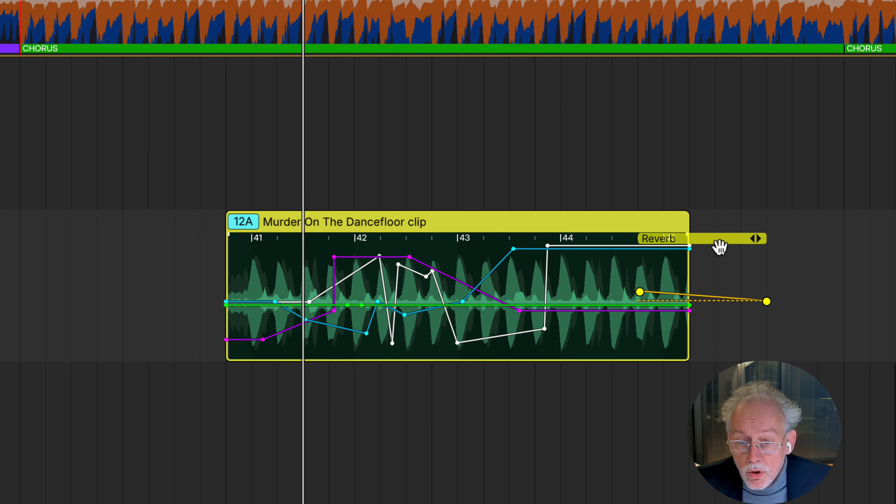
Step: Solo Sample 1 and play the clip through the Reverb tail past its end
{"action": "key", "text": "s"}
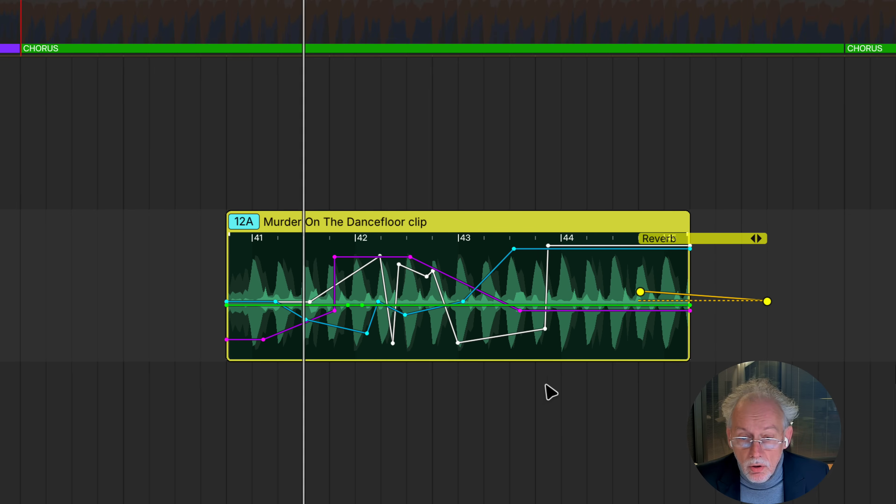
{"action": "left_click", "coordinate": [540, 391]}
{"action": "left_click", "coordinate": [488, 399]}
{"action": "key", "text": "space"}
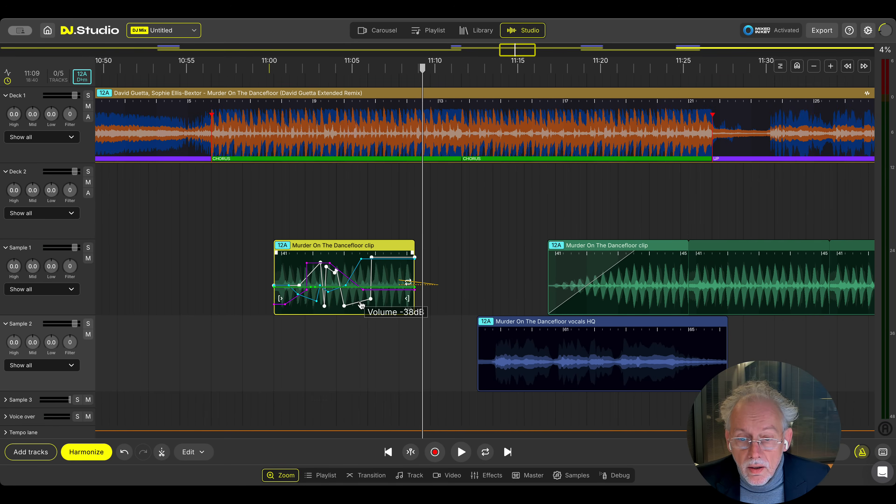
Step: Reset all automations on the selected Sample 1 clip and play it solo through the Reverb tail
{"action": "right_click", "coordinate": [362, 304]}
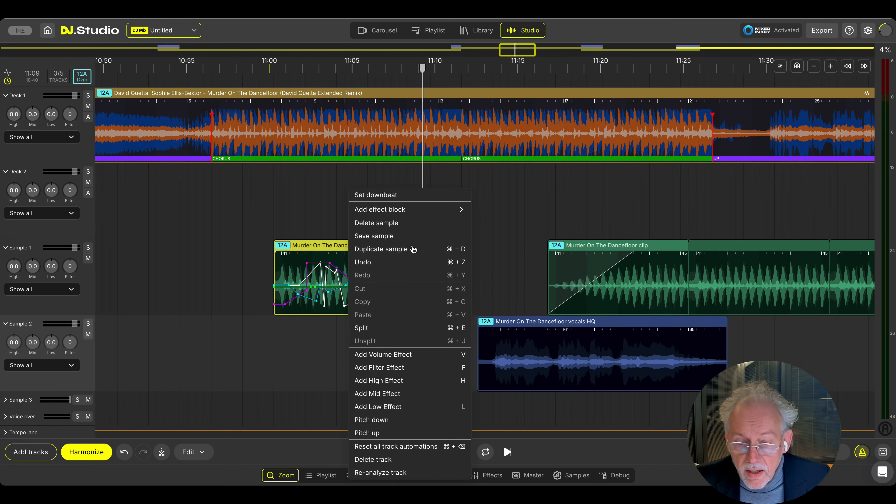
{"action": "left_click", "coordinate": [400, 447]}
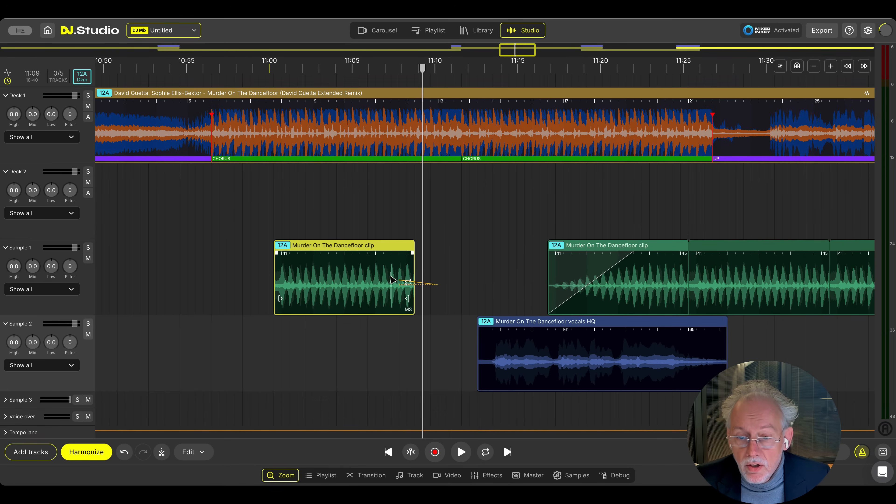
{"action": "scroll", "coordinate": [379, 290], "scroll_direction": "up", "scroll_amount": 5}
{"action": "key", "text": "shift+space"}
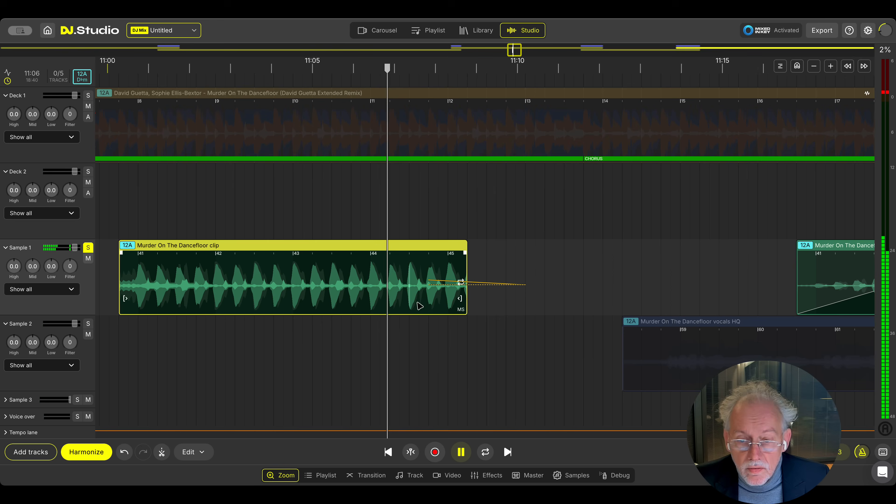
{"action": "mouse_move", "coordinate": [503, 285]}
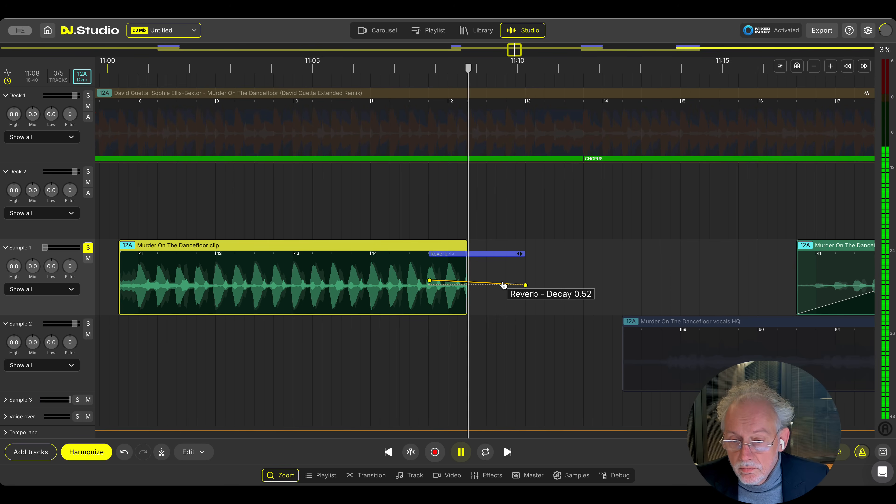
{"action": "key", "text": "space"}
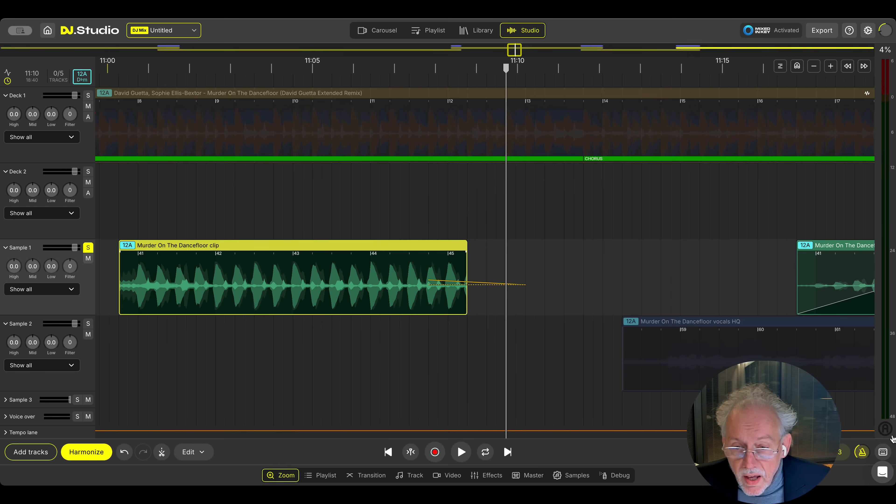
Step: Replace the Sample 1 clip's Reverb block with an Echo effect block, offset so it extends about one bar past the clip's end
{"action": "left_click", "coordinate": [479, 259]}
{"action": "key", "text": "BackSpace"}
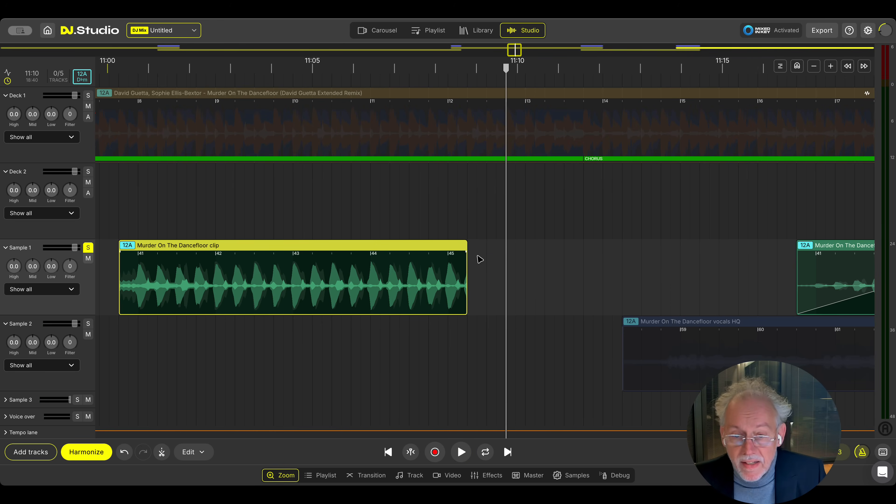
{"action": "left_click", "coordinate": [46, 290]}
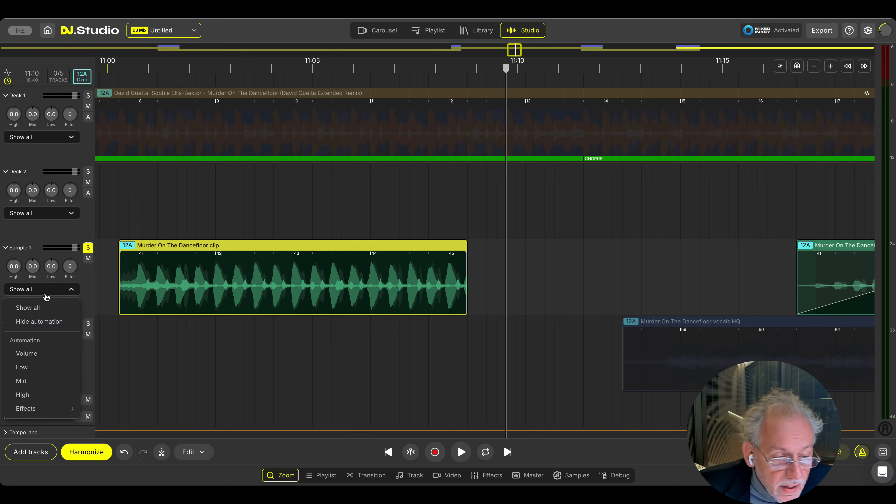
{"action": "mouse_move", "coordinate": [53, 408]}
{"action": "left_click", "coordinate": [97, 250]}
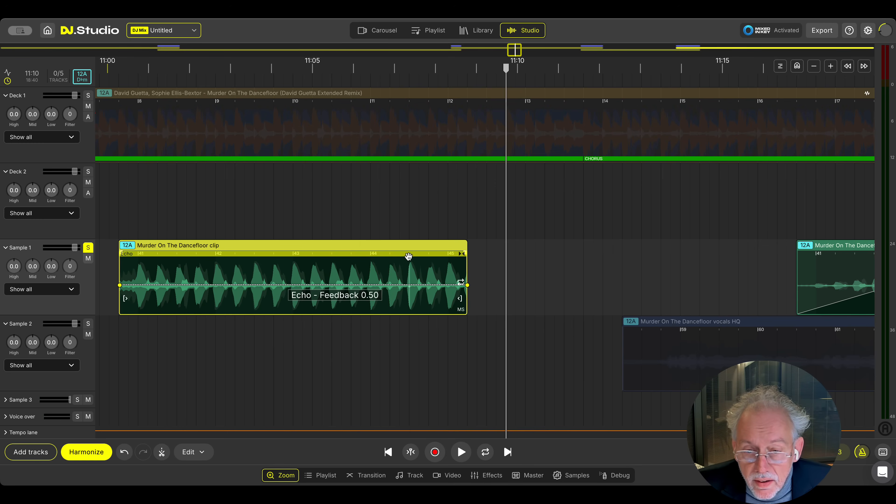
{"action": "left_click_drag", "start_coordinate": [397, 255], "coordinate": [474, 255]}
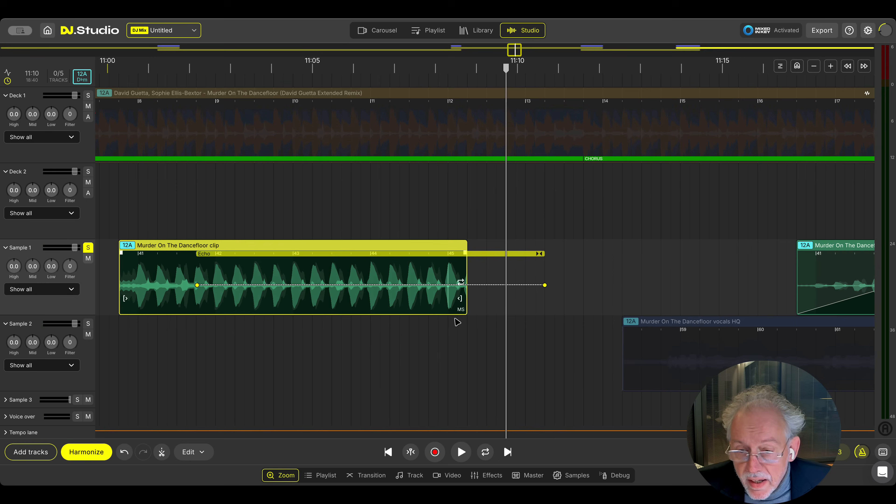
Step: Play the soloed Sample 1 clip through the Echo block's tail
{"action": "left_click", "coordinate": [374, 341]}
{"action": "key", "text": "space"}
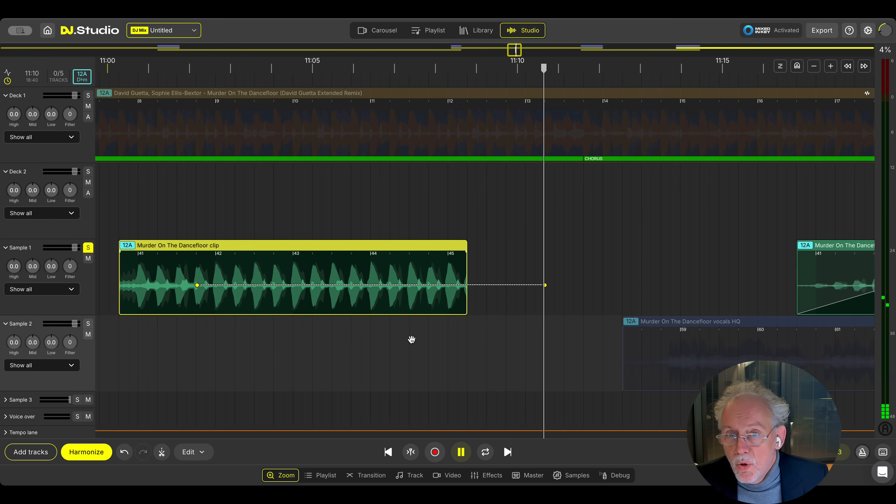
{"action": "key", "text": "space"}
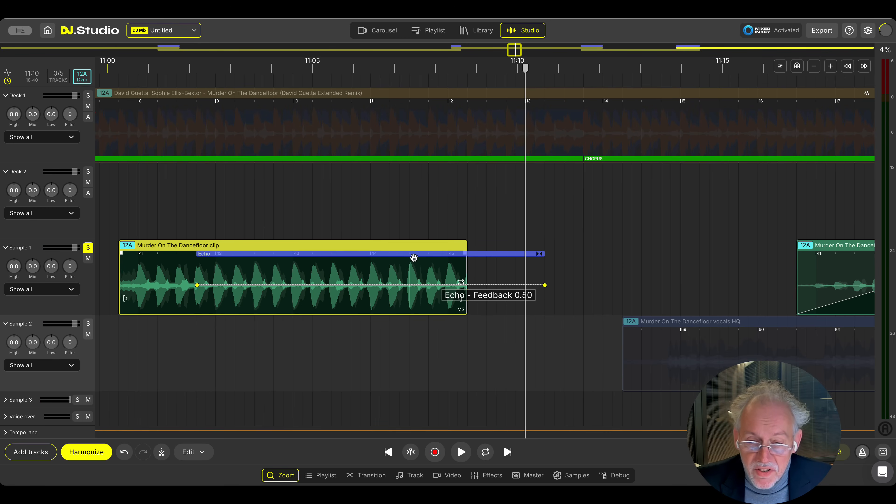
Step: Move the Echo block until it extends about 2.75 bars past the clip's end, and play the clip with it
{"action": "left_click_drag", "start_coordinate": [412, 255], "coordinate": [545, 262]}
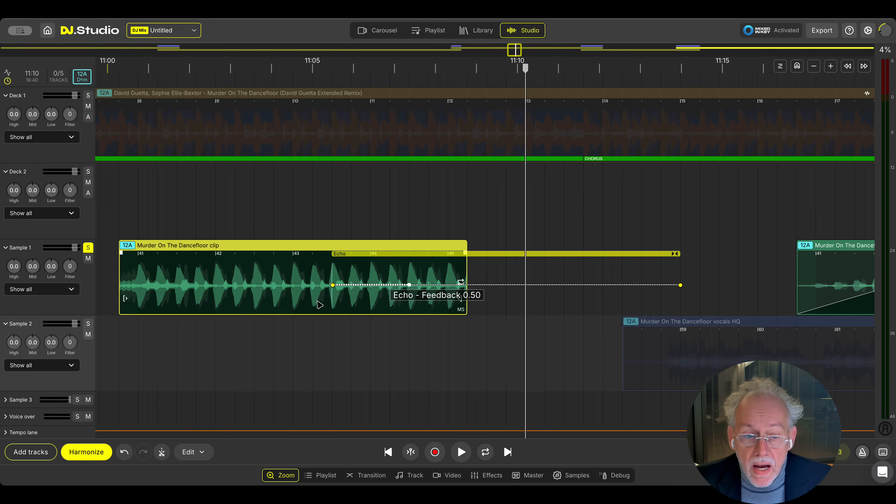
{"action": "scroll", "coordinate": [249, 276], "scroll_direction": "down", "scroll_amount": 5}
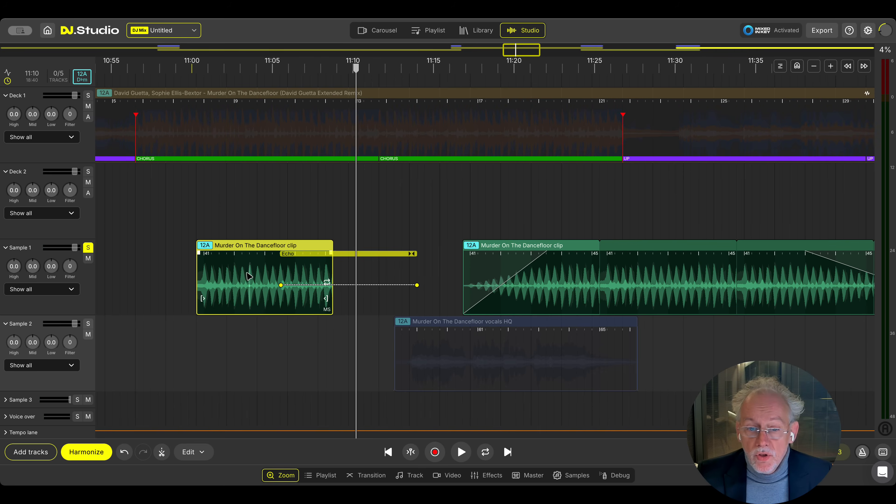
{"action": "left_click", "coordinate": [264, 307]}
{"action": "key", "text": "space"}
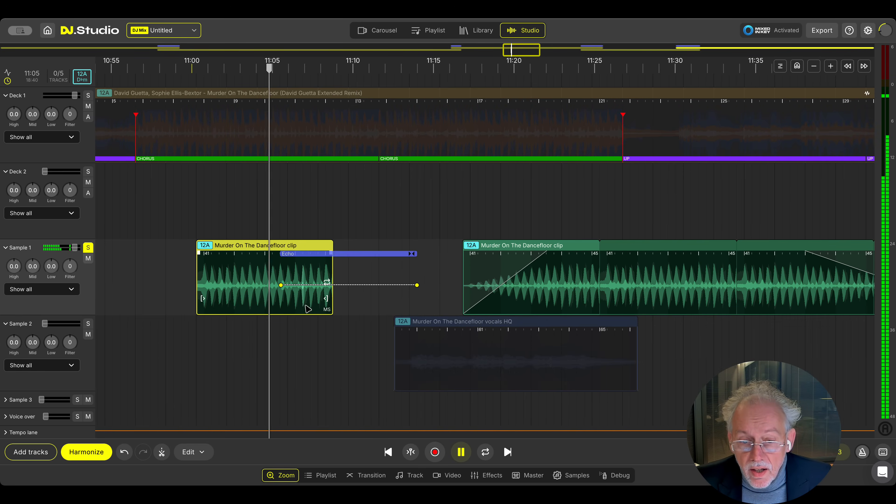
{"action": "left_click", "coordinate": [326, 331]}
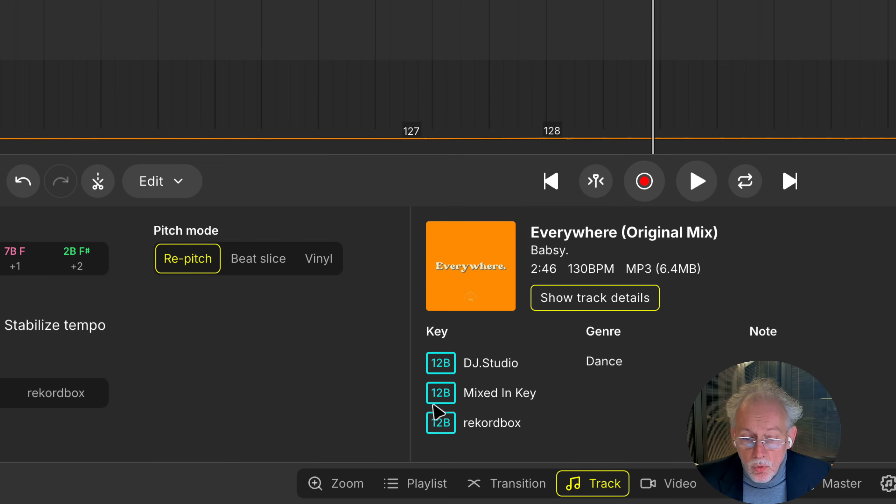
Step: Show the track details of "Everywhere (Original Mix)"
{"action": "left_click", "coordinate": [599, 307]}
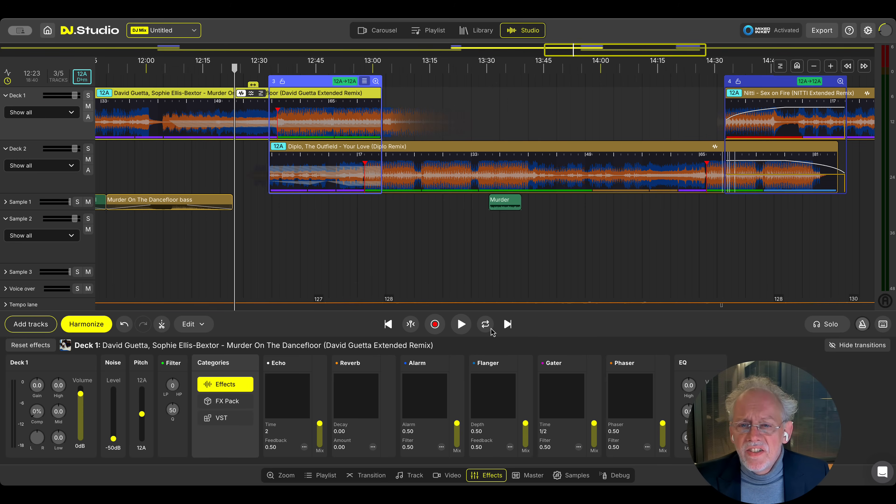
Step: Play the Diplo track on Deck 2 from about 13:46 and try out the Reverb and Gater effects live
{"action": "left_click", "coordinate": [551, 225]}
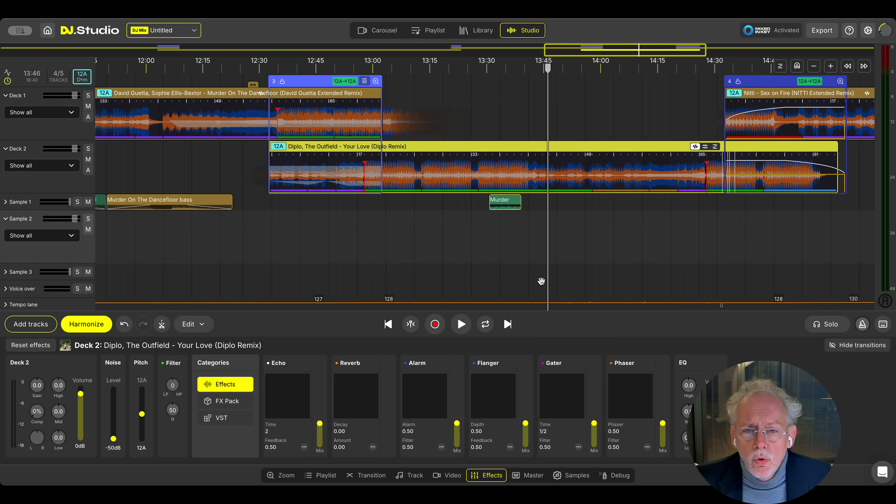
{"action": "key", "text": "space"}
{"action": "left_click_drag", "start_coordinate": [347, 398], "coordinate": [371, 398]}
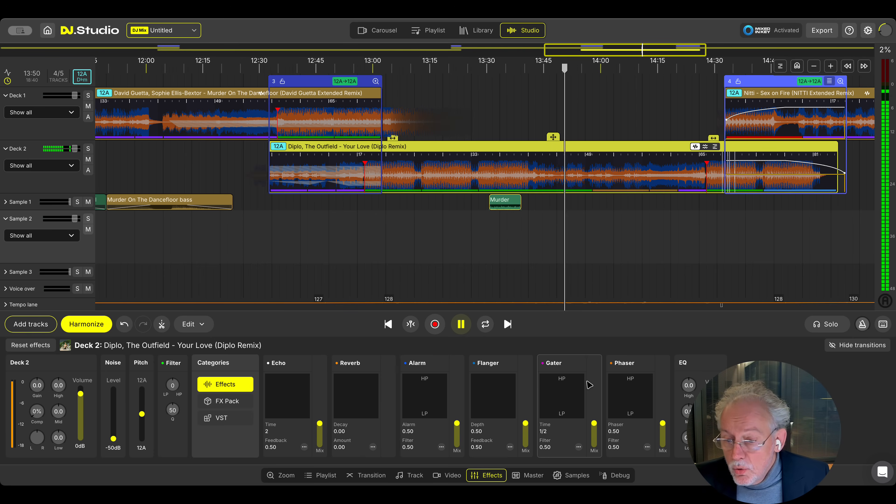
{"action": "mouse_move", "coordinate": [559, 390]}
{"action": "left_mouse_down"}
{"action": "mouse_move", "coordinate": [576, 386]}
{"action": "mouse_move", "coordinate": [557, 404]}
{"action": "mouse_move", "coordinate": [558, 396]}
{"action": "left_mouse_up"}
{"action": "key", "text": "space"}
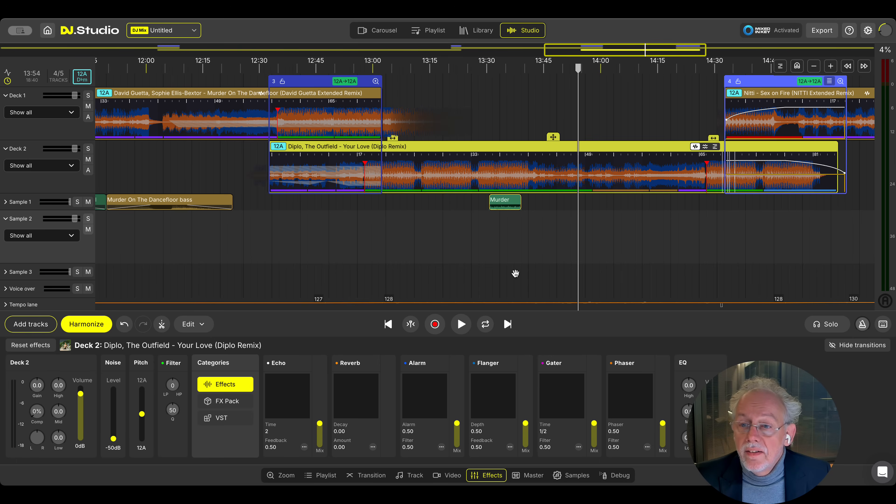
Step: Add a Reverb block to the Diplo track at 13:46 with Decay 0.57 and Amount 0.43, and enlarge the Deck 2 track
{"action": "left_click", "coordinate": [547, 231]}
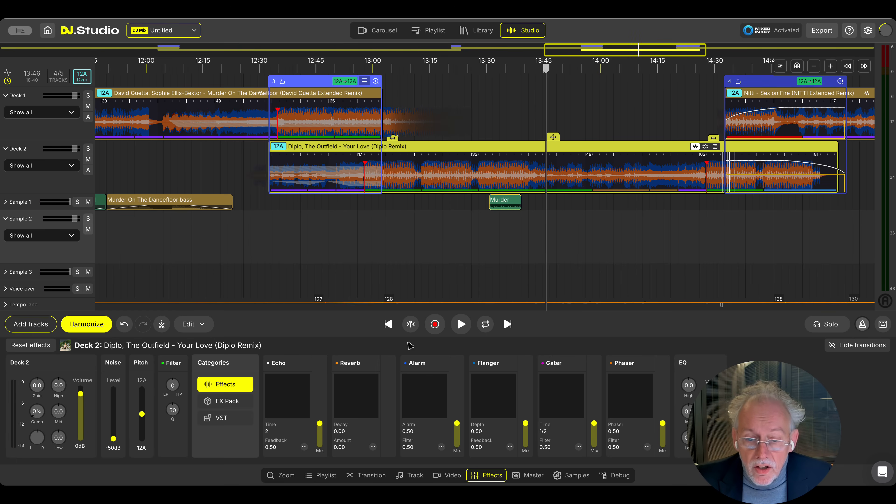
{"action": "left_click", "coordinate": [351, 398]}
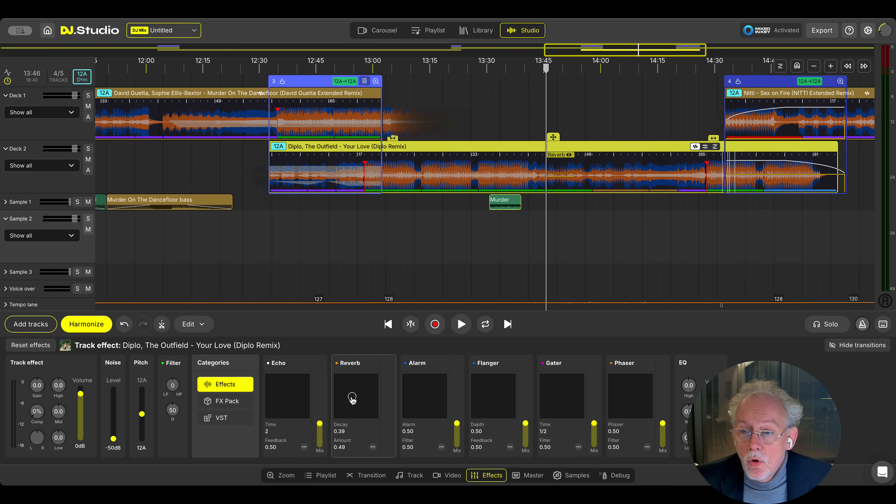
{"action": "mouse_move", "coordinate": [352, 397]}
{"action": "left_mouse_down"}
{"action": "mouse_move", "coordinate": [350, 410]}
{"action": "mouse_move", "coordinate": [369, 390]}
{"action": "mouse_move", "coordinate": [363, 411]}
{"action": "mouse_move", "coordinate": [359, 403]}
{"action": "left_mouse_up"}
{"action": "key", "text": "z"}
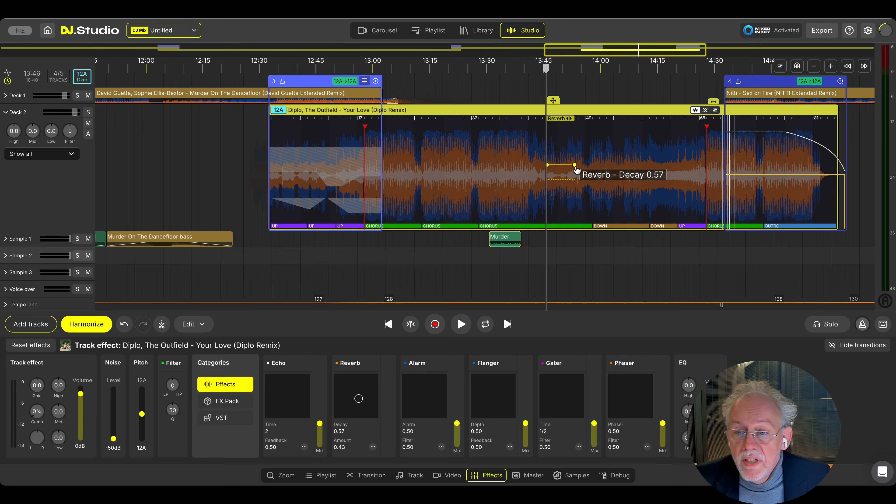
Step: Stretch the Reverb block to span about 13:37 to 14:08, bending its Decay and Amount curves with extra points
{"action": "left_click_drag", "start_coordinate": [576, 170], "coordinate": [613, 160]}
{"action": "left_click_drag", "start_coordinate": [547, 165], "coordinate": [516, 183]}
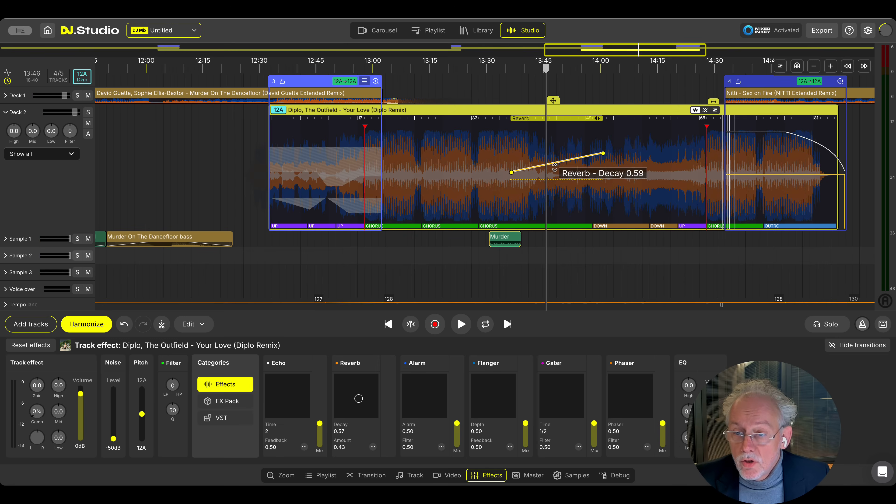
{"action": "left_click_drag", "start_coordinate": [570, 160], "coordinate": [556, 201]}
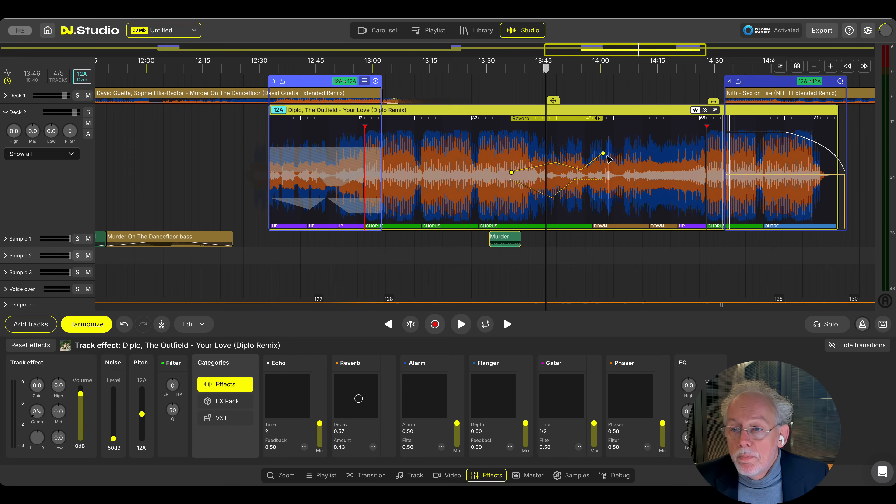
{"action": "left_click_drag", "start_coordinate": [606, 156], "coordinate": [633, 151]}
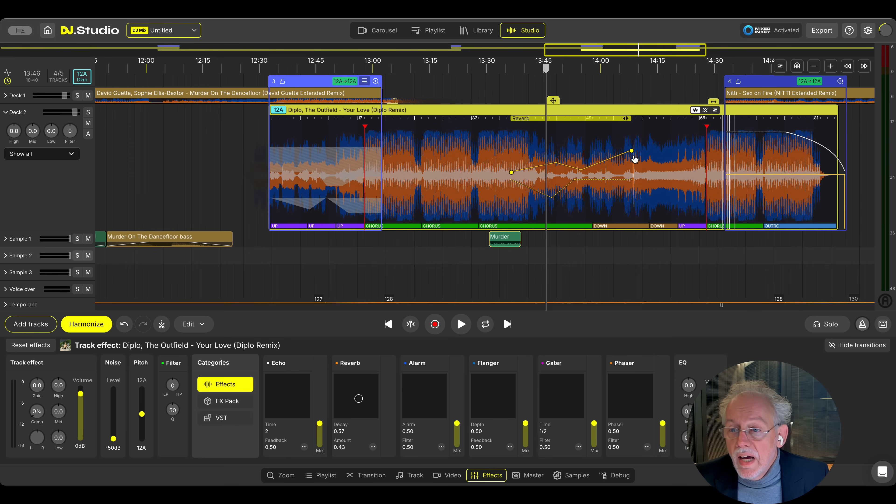
Step: Move the Reverb block to start at about 13:33 and play the Diplo track through it
{"action": "mouse_move", "coordinate": [581, 120]}
{"action": "left_mouse_down"}
{"action": "mouse_move", "coordinate": [503, 121]}
{"action": "mouse_move", "coordinate": [586, 122]}
{"action": "left_mouse_up"}
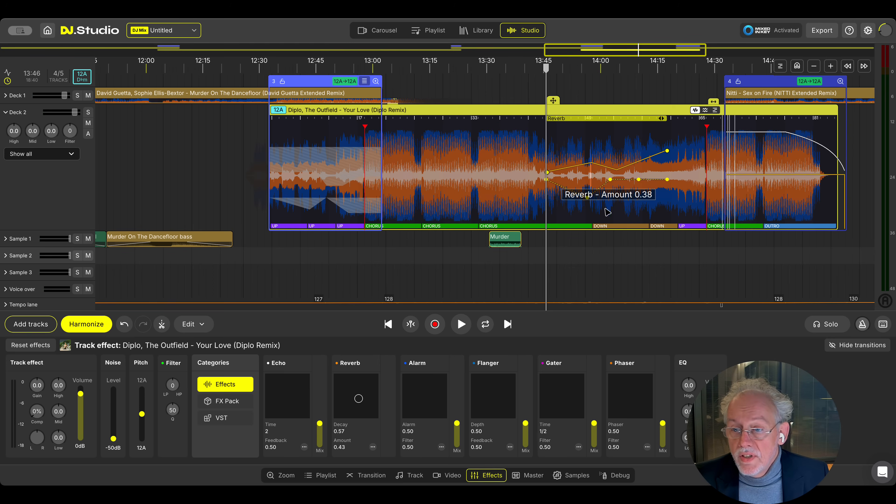
{"action": "left_click_drag", "start_coordinate": [595, 122], "coordinate": [544, 122]}
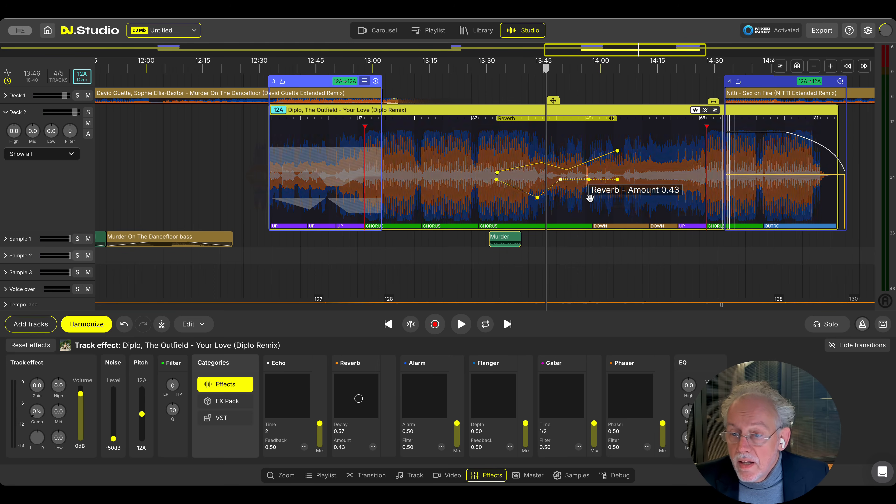
{"action": "key", "text": "space"}
{"action": "scroll", "coordinate": [607, 210], "scroll_direction": "up", "scroll_amount": 2}
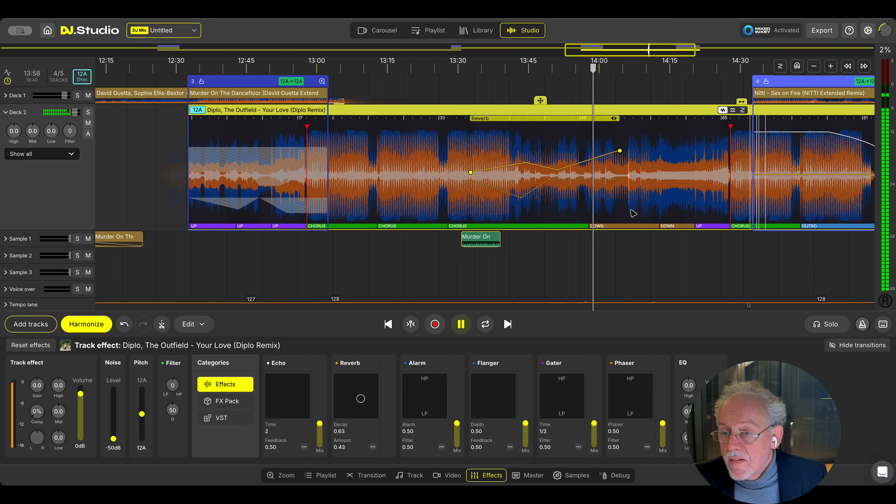
{"action": "key", "text": "space"}
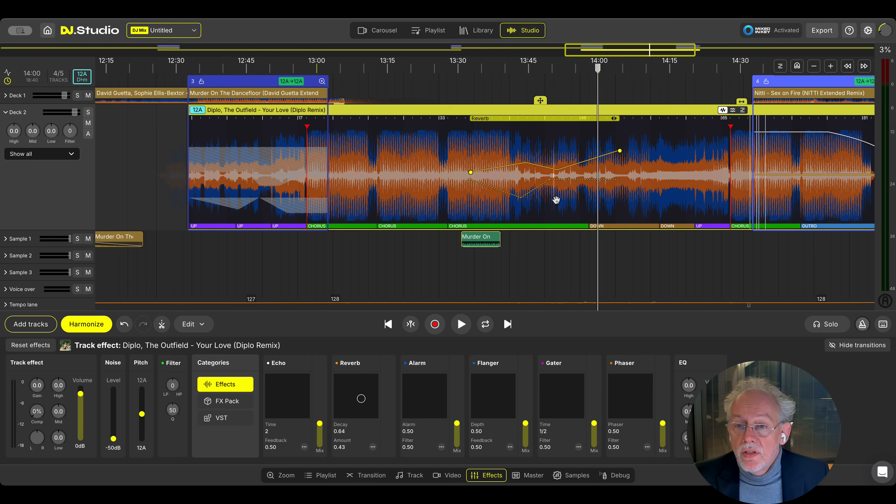
{"action": "scroll", "coordinate": [549, 202], "scroll_direction": "down", "scroll_amount": 2}
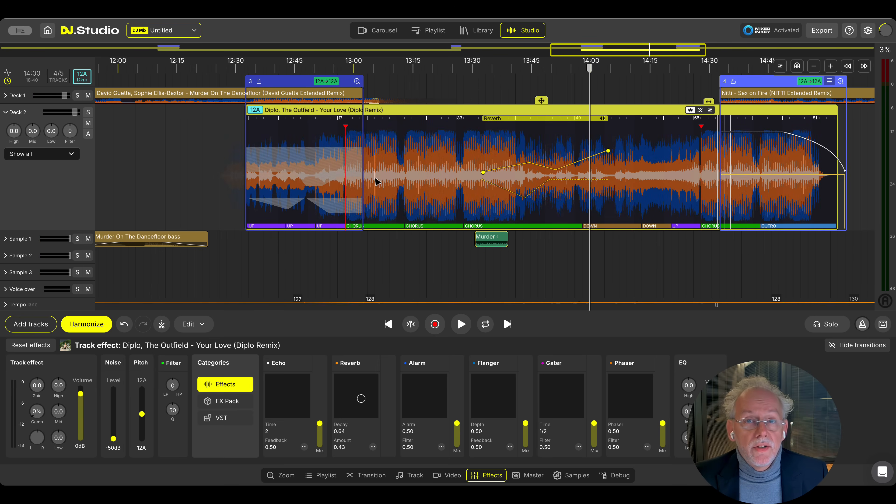
Step: Expand the Reverb block over the whole Diplo track, collapse it again, and move it to start at about 13:22
{"action": "double_click", "coordinate": [604, 119]}
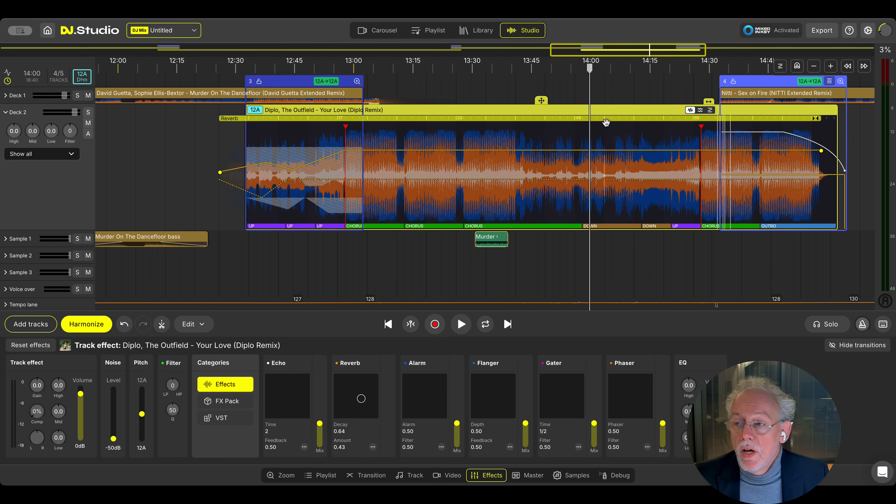
{"action": "left_click", "coordinate": [816, 119]}
{"action": "left_click_drag", "start_coordinate": [582, 179], "coordinate": [538, 179]}
Step: Save the Reverb effect block as a preset named "My 4.0 reverb" and show the FX Pack presets
{"action": "right_click", "coordinate": [495, 122]}
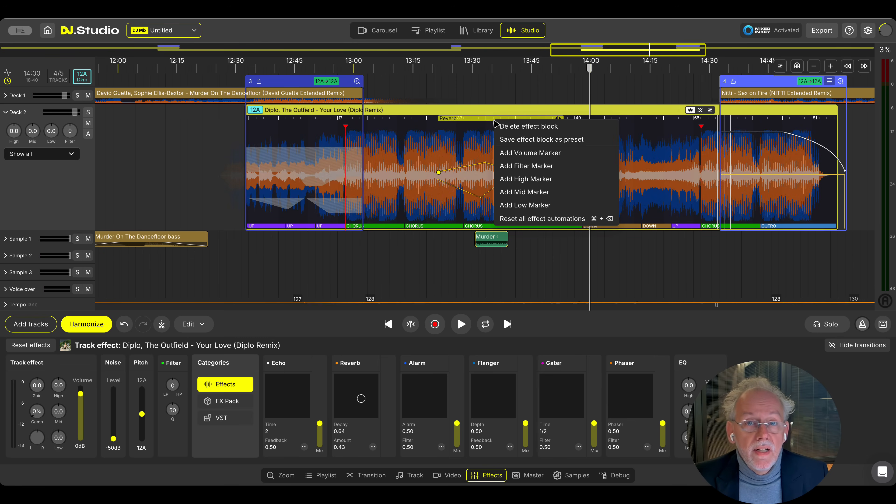
{"action": "left_click", "coordinate": [526, 141]}
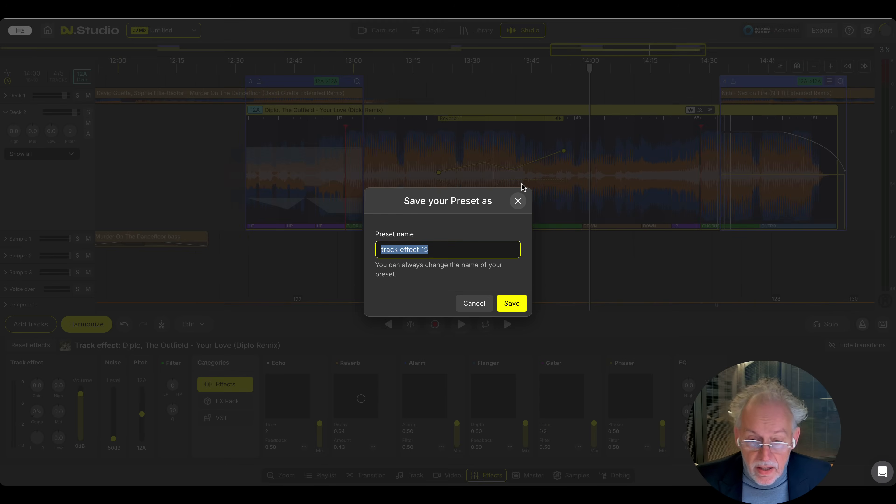
{"action": "type", "text": "My 4.0 reverb"}
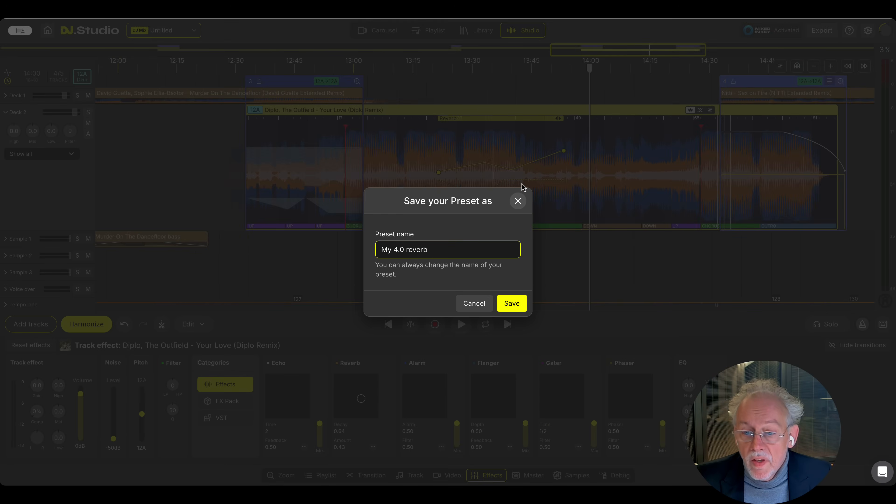
{"action": "key", "text": "Return"}
{"action": "left_click", "coordinate": [233, 401]}
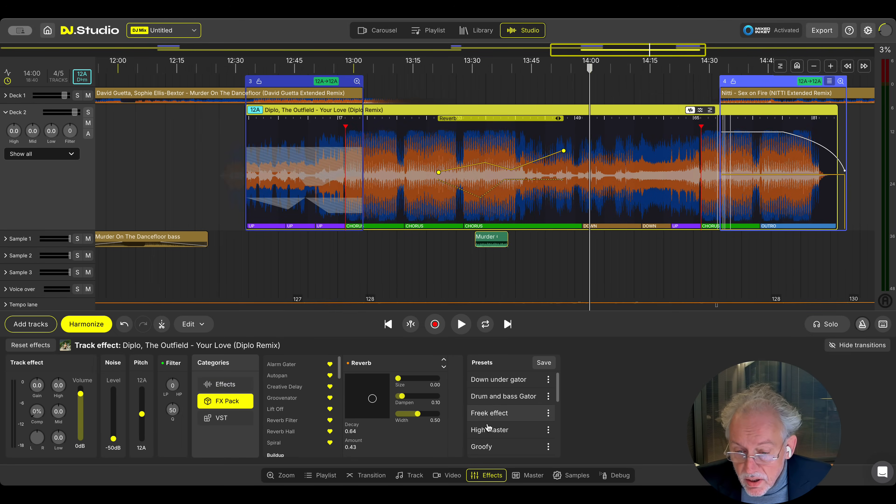
Step: Apply the saved "My 4.0 reverb" preset as a second Reverb block on the Diplo track at about 13:58
{"action": "scroll", "coordinate": [488, 428], "scroll_direction": "down", "scroll_amount": 10}
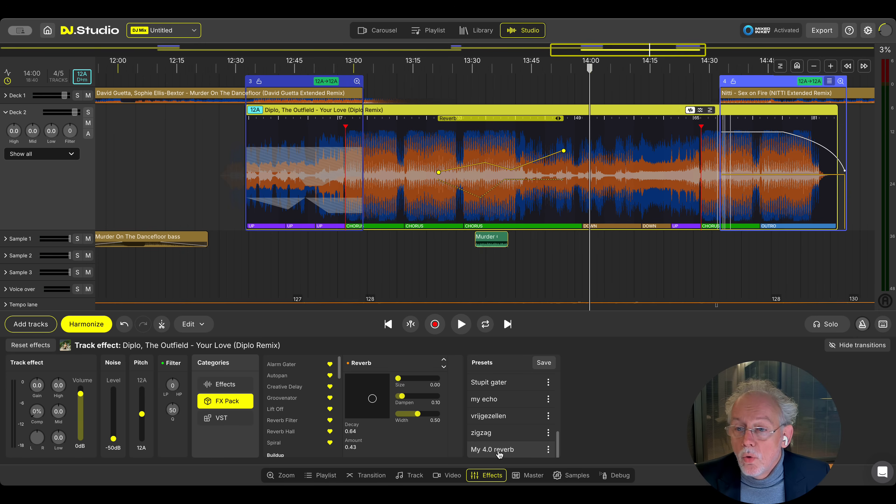
{"action": "left_click", "coordinate": [503, 449]}
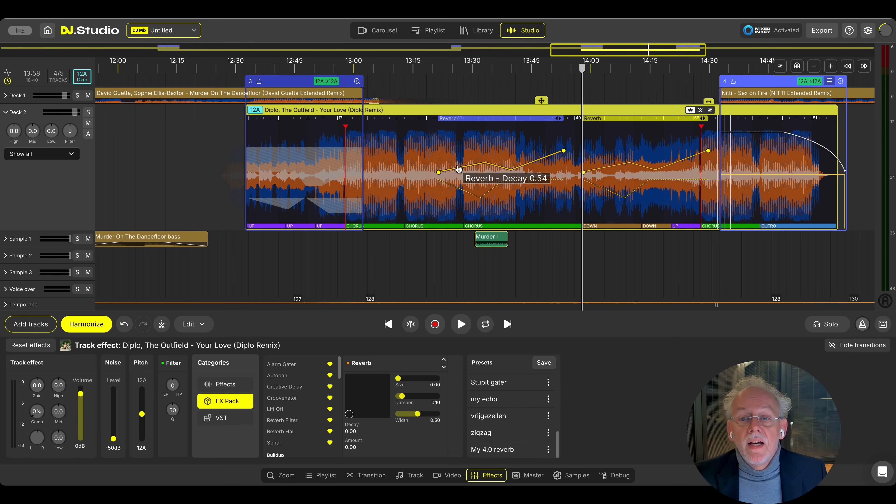
Step: Apply the "My 4.0 reverb" preset to the Nitti track and move its block to start at about 15:42
{"action": "scroll", "coordinate": [716, 248], "scroll_direction": "right", "scroll_amount": 10}
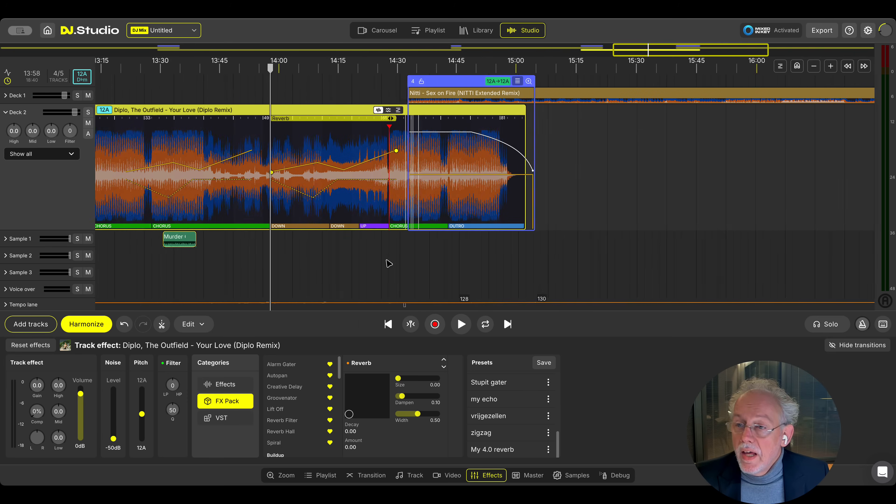
{"action": "left_click", "coordinate": [496, 98]}
{"action": "left_click", "coordinate": [506, 117]}
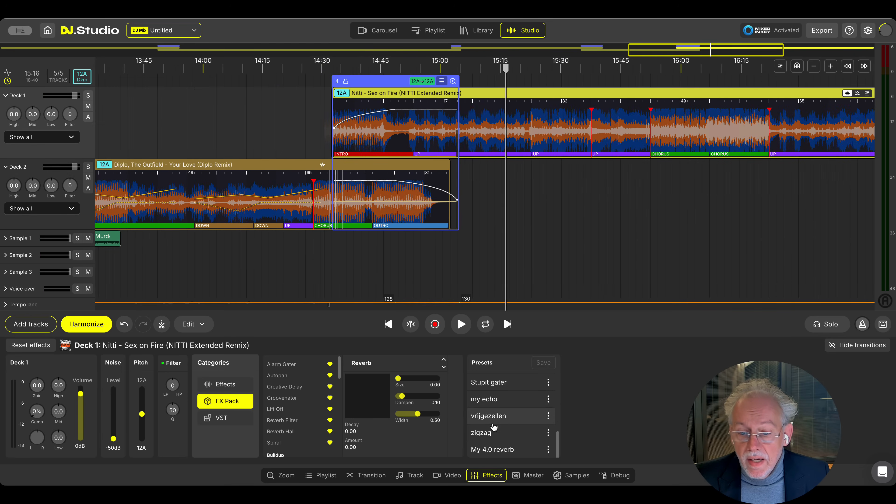
{"action": "left_click", "coordinate": [492, 449]}
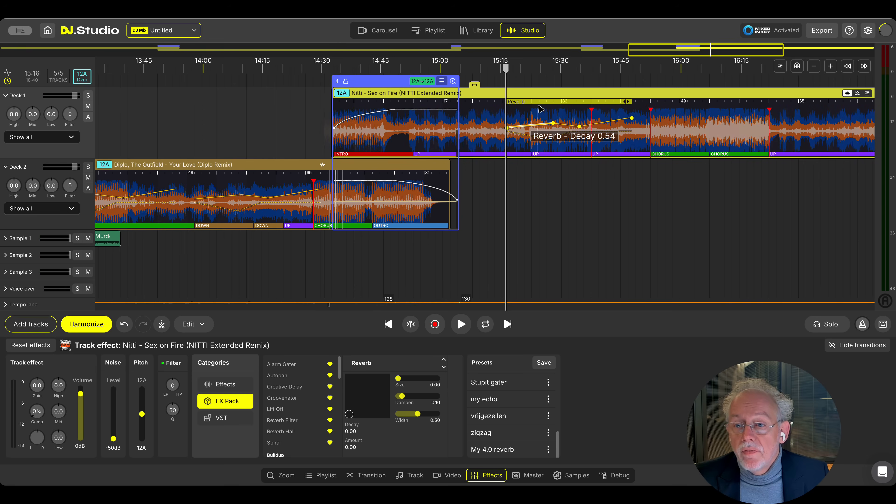
{"action": "left_click_drag", "start_coordinate": [539, 109], "coordinate": [641, 107]}
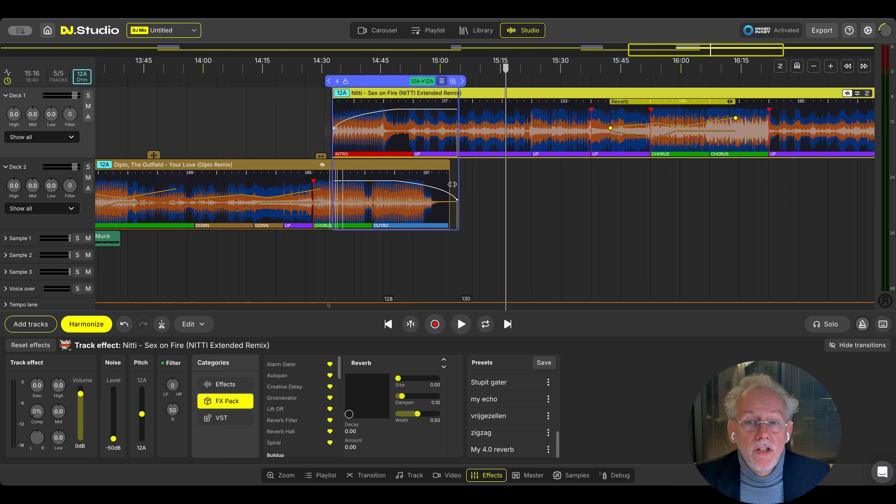
Step: Add a Flanger block to the Nitti track at 15:16 with Spread 0.74, Feedback 0.30 and a lowered Mix
{"action": "left_click", "coordinate": [226, 384]}
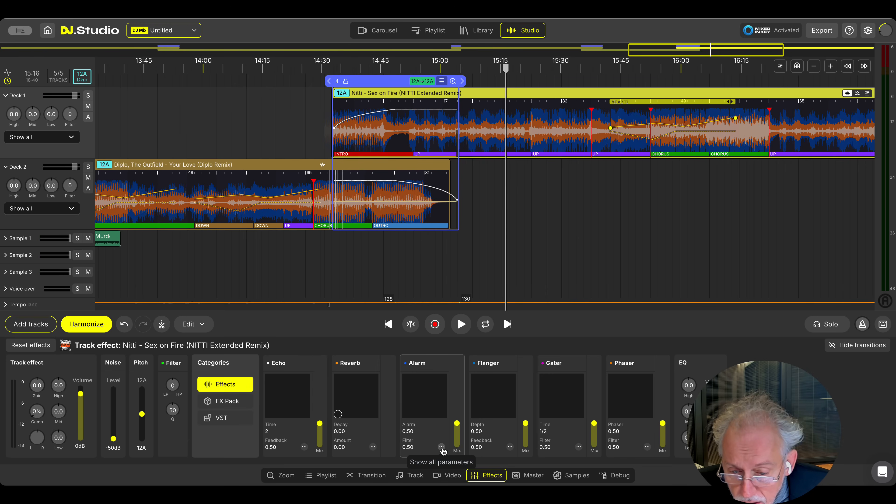
{"action": "left_click", "coordinate": [510, 447]}
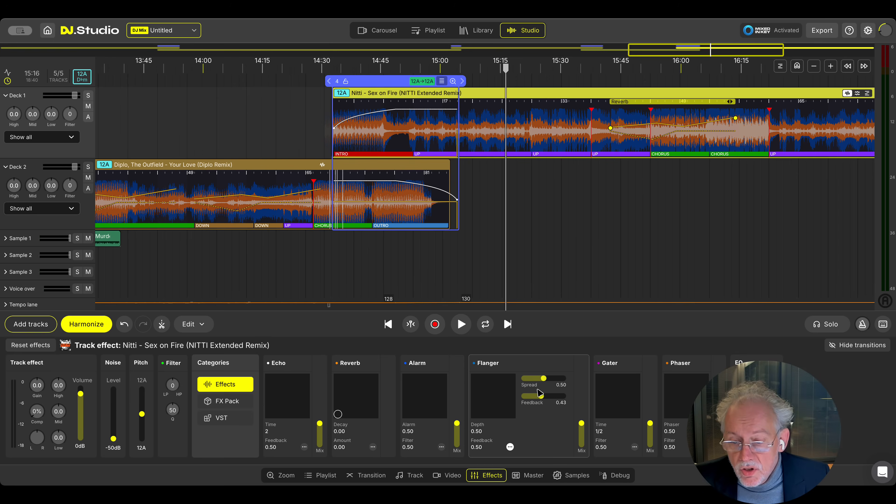
{"action": "left_click_drag", "start_coordinate": [543, 379], "coordinate": [537, 400]}
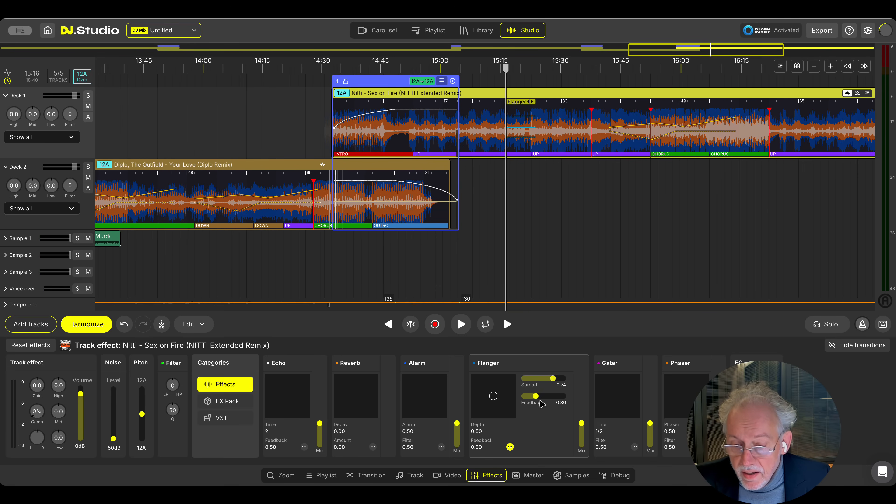
{"action": "left_click_drag", "start_coordinate": [582, 431], "coordinate": [583, 444]}
{"action": "mouse_move", "coordinate": [525, 126]}
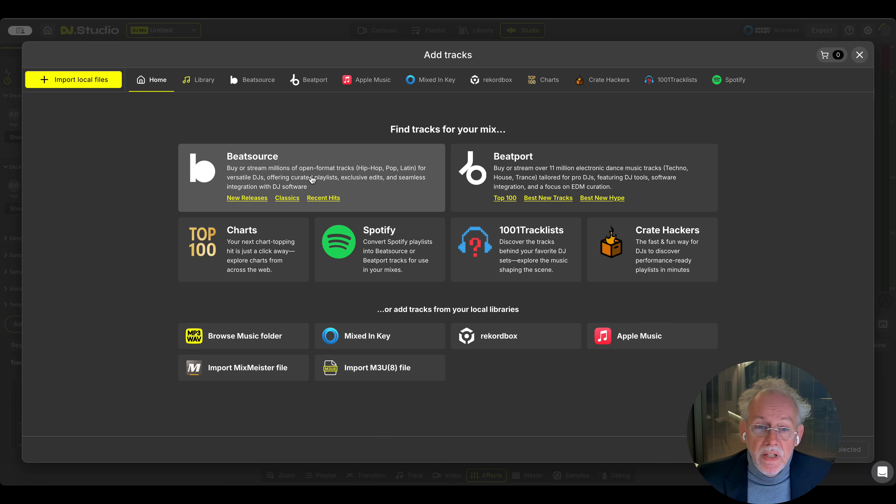
Step: Browse the Beatsource Top 10 for new tracks and preview No Broke Boys (Original Mix)
{"action": "left_click", "coordinate": [309, 181]}
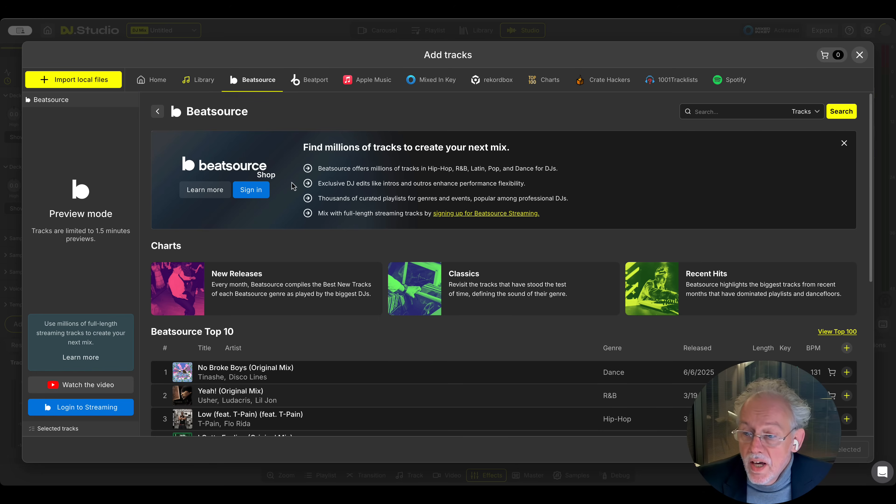
{"action": "scroll", "coordinate": [493, 341], "scroll_direction": "down", "scroll_amount": 2}
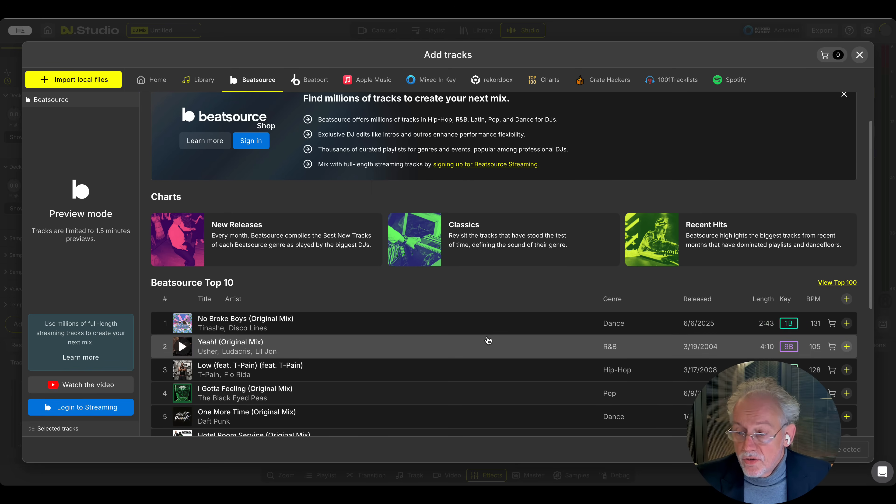
{"action": "left_click", "coordinate": [183, 323]}
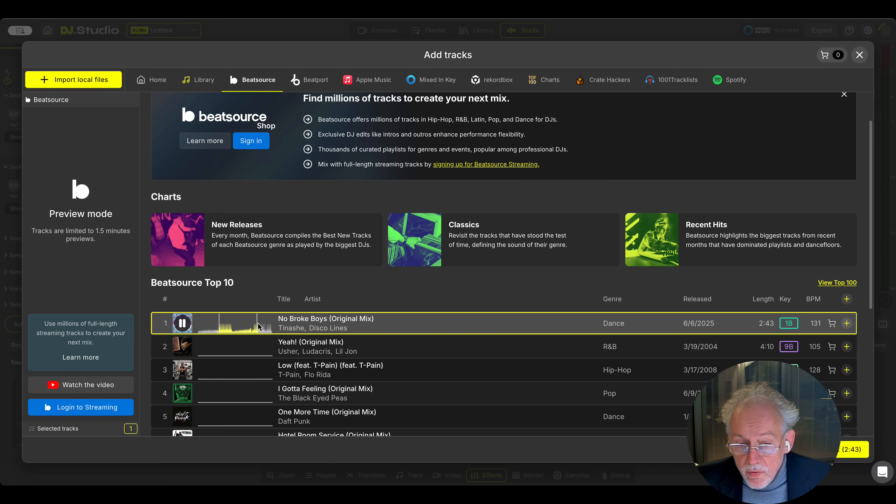
{"action": "left_click", "coordinate": [183, 324]}
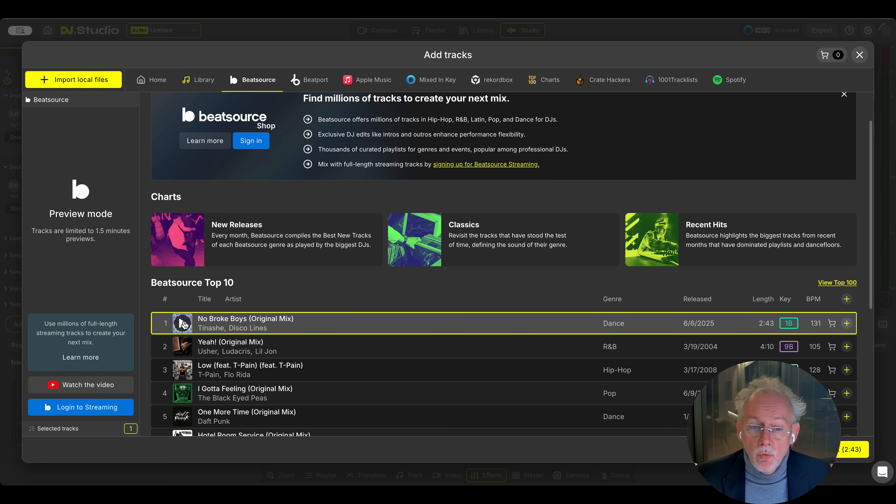
Step: Add the previews of No Broke Boys, Yeah! and Low from Beatsource to the mix
{"action": "left_click", "coordinate": [846, 323]}
{"action": "left_click", "coordinate": [847, 346]}
{"action": "left_click", "coordinate": [846, 370]}
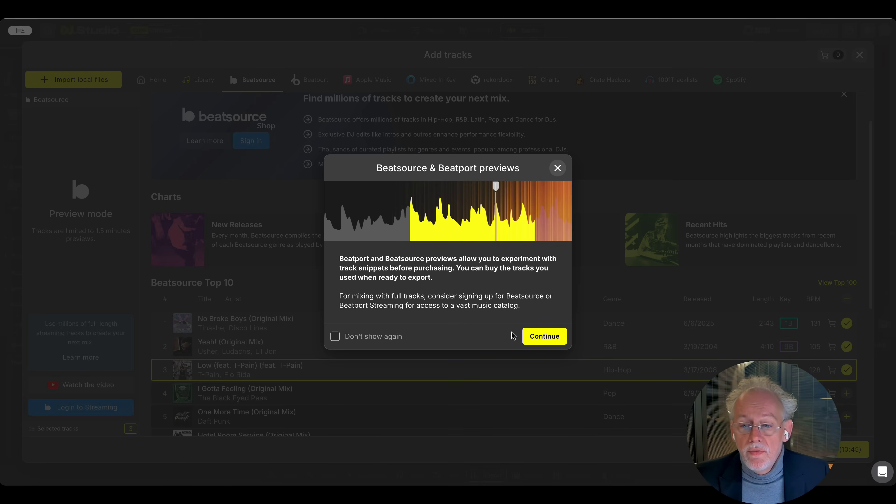
{"action": "left_click", "coordinate": [552, 338]}
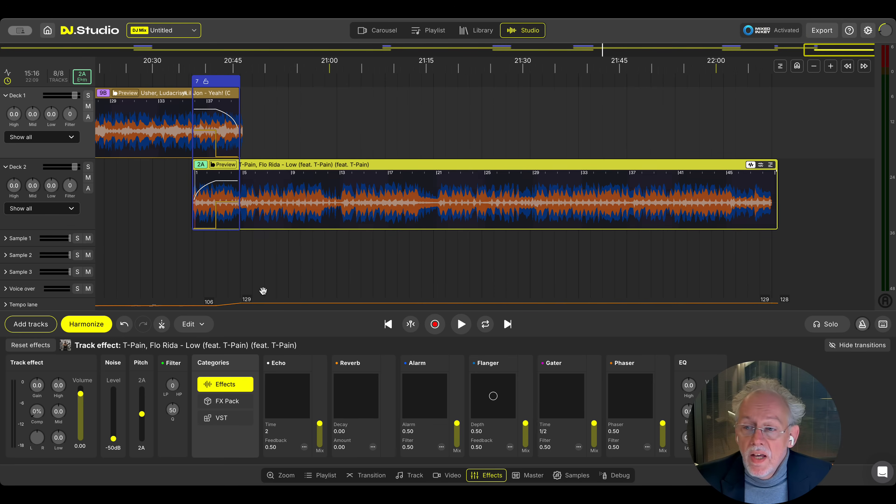
Step: Play the added preview tracks, Low from about 20:53 and Yeah! from about 20:19
{"action": "left_click_drag", "start_coordinate": [278, 289], "coordinate": [400, 271]}
{"action": "left_click", "coordinate": [400, 271]}
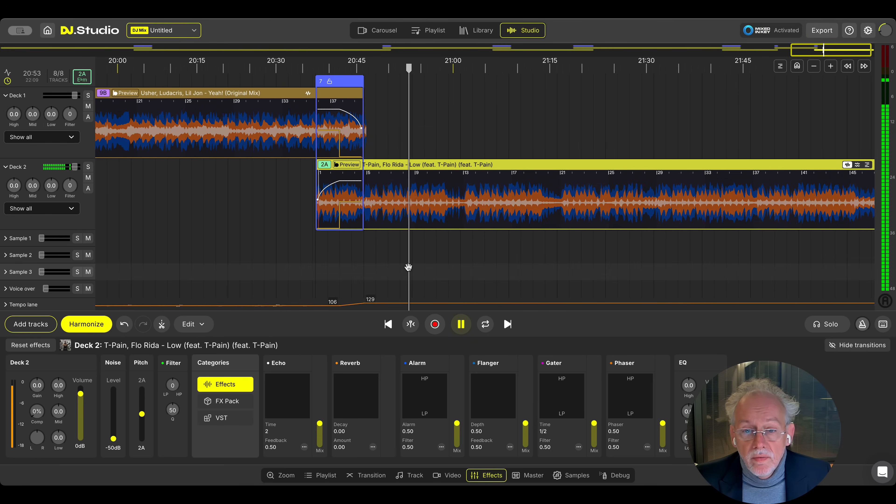
{"action": "scroll", "coordinate": [451, 278], "scroll_direction": "down", "scroll_amount": 3}
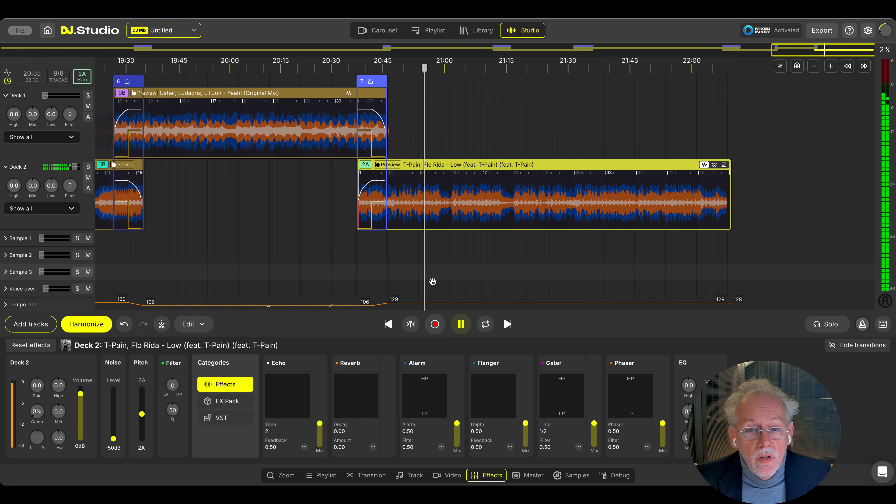
{"action": "left_click", "coordinate": [295, 247]}
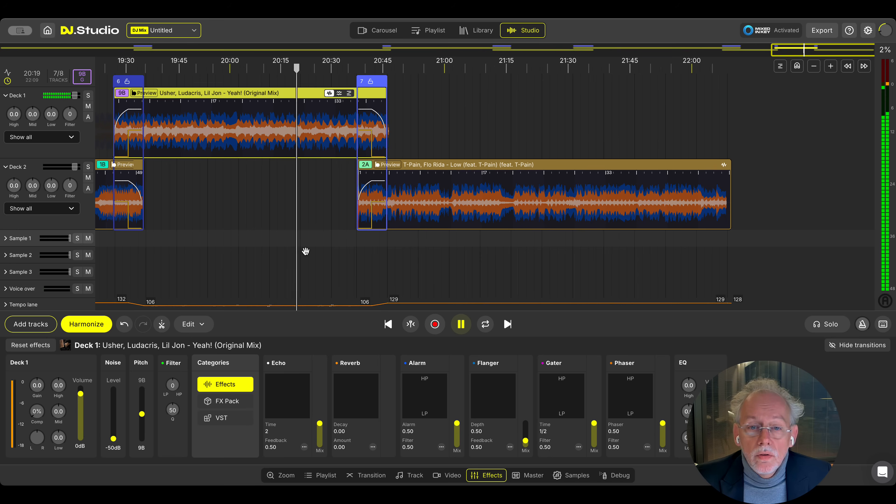
{"action": "key", "text": "space"}
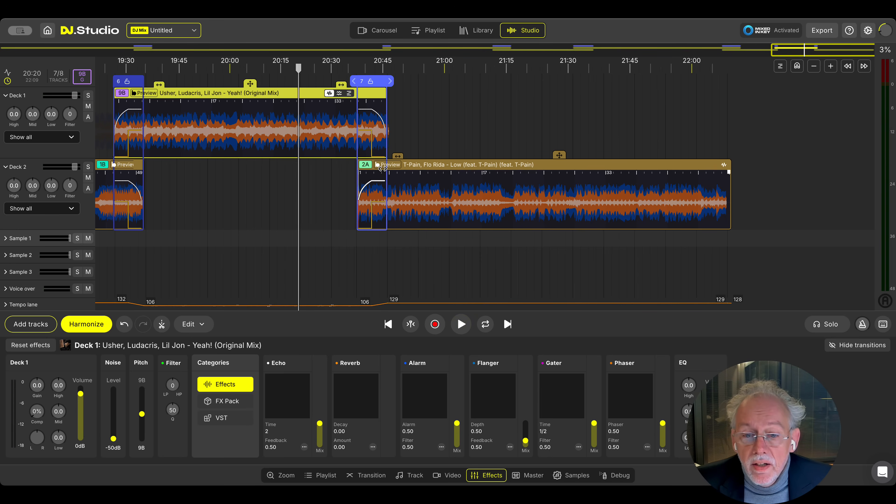
Step: Place the playhead at 19:57 in the Yeah! preview track and show that track as separate stems
{"action": "left_click_drag", "start_coordinate": [281, 244], "coordinate": [678, 234]}
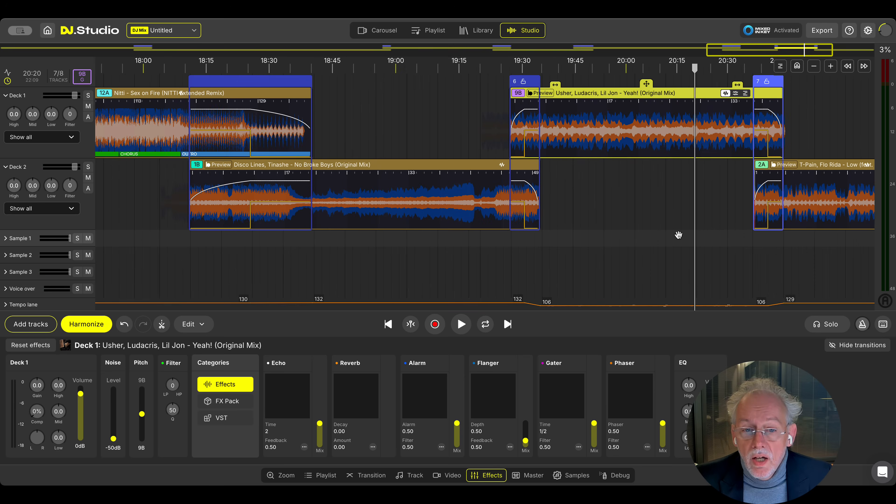
{"action": "scroll", "coordinate": [656, 243], "scroll_direction": "down", "scroll_amount": 5}
{"action": "scroll", "coordinate": [657, 243], "scroll_direction": "up", "scroll_amount": 1}
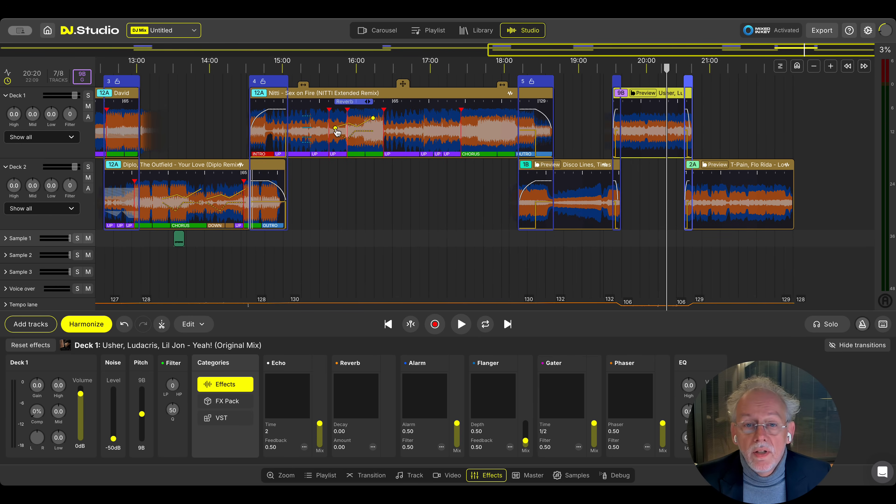
{"action": "left_click_drag", "start_coordinate": [560, 261], "coordinate": [418, 238]}
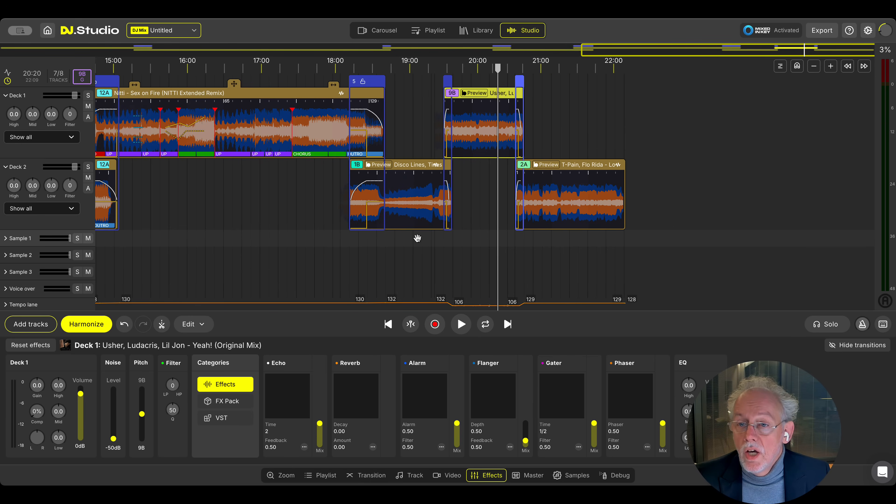
{"action": "scroll", "coordinate": [480, 132], "scroll_direction": "up", "scroll_amount": 3}
{"action": "left_click", "coordinate": [463, 139]}
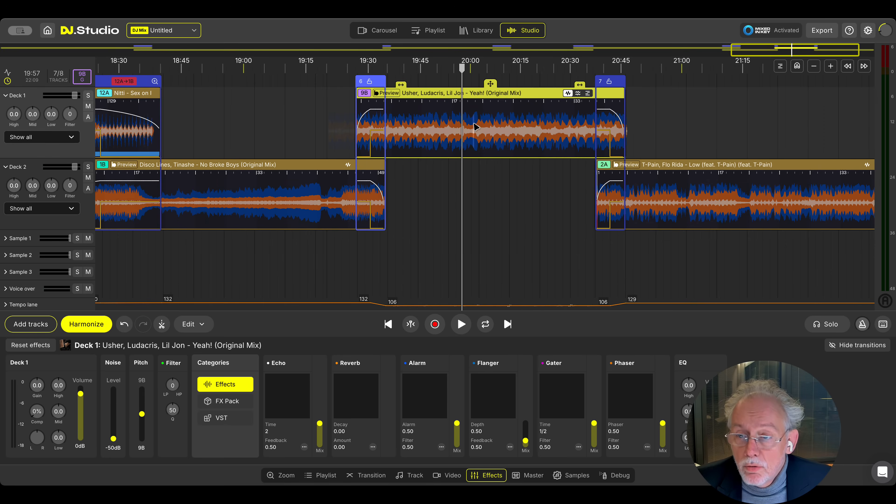
{"action": "left_click", "coordinate": [588, 93]}
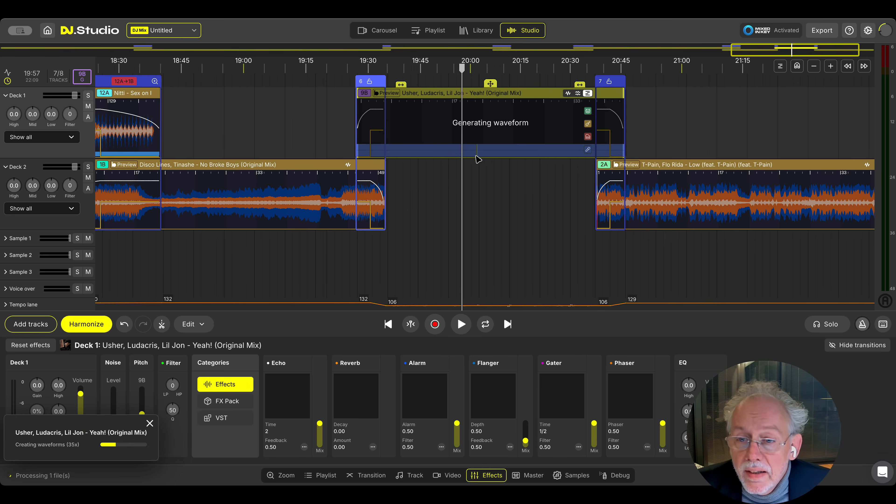
Step: Copy the high-quality vocals of Yeah! from about 19:55 to 20:12 to the sample lane
{"action": "key", "text": "space"}
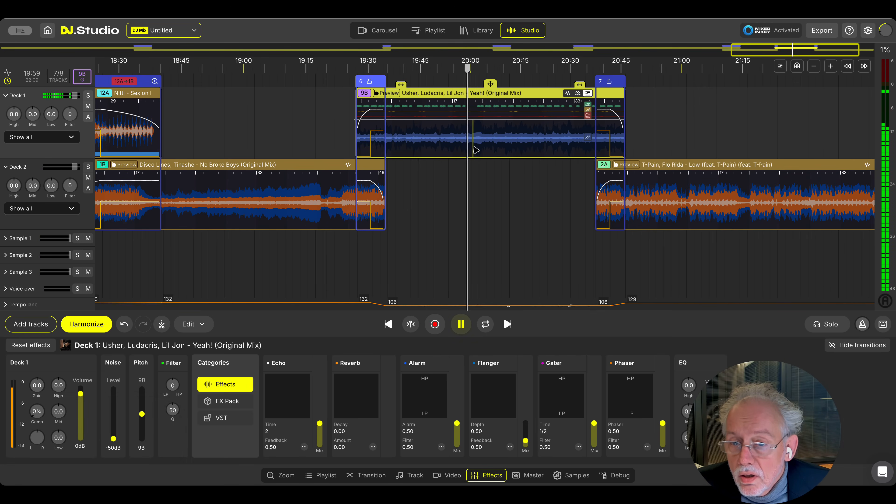
{"action": "left_click_drag", "start_coordinate": [455, 146], "coordinate": [511, 141]}
{"action": "right_click", "coordinate": [514, 141]}
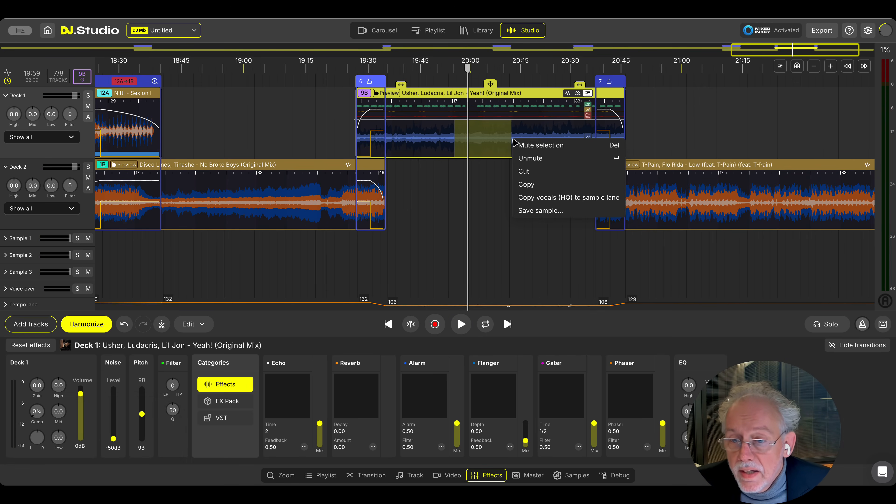
{"action": "left_click", "coordinate": [540, 198]}
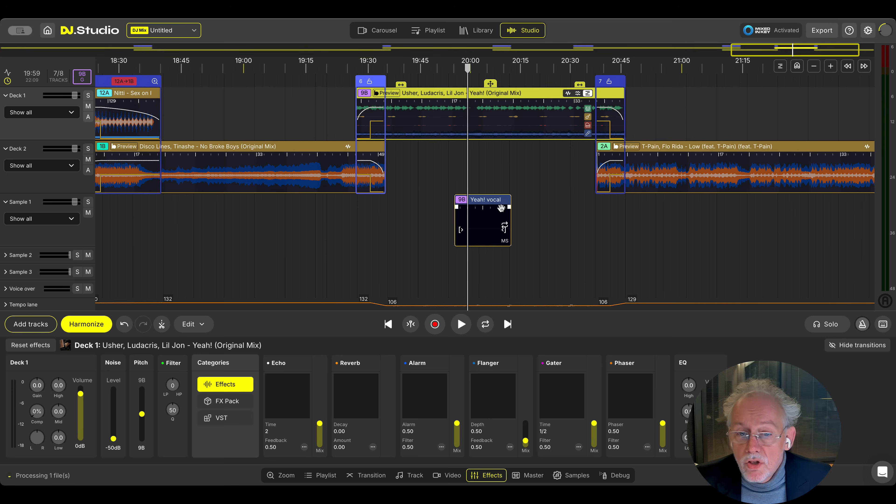
Step: Move the Yeah! vocal sample to start at about 20:51, under the Low track, and play it in solo
{"action": "left_click_drag", "start_coordinate": [475, 209], "coordinate": [678, 198]}
{"action": "left_click", "coordinate": [664, 232]}
{"action": "key", "text": "s"}
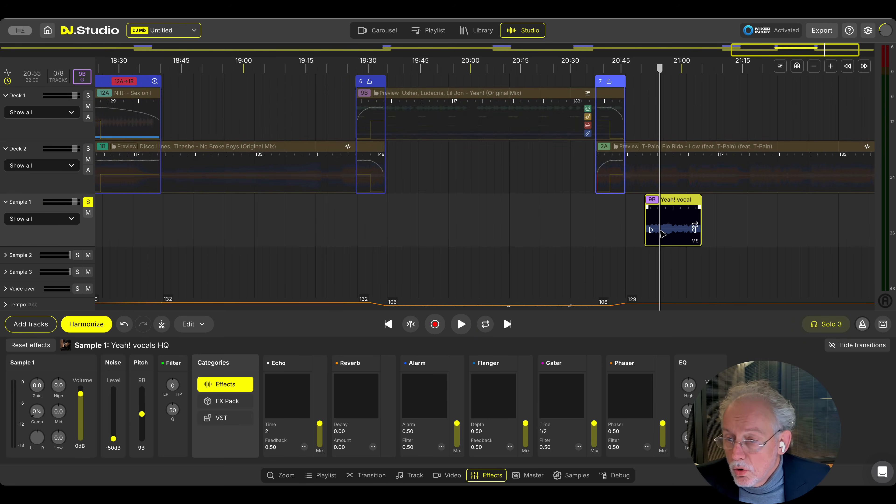
{"action": "key", "text": "space"}
{"action": "scroll", "coordinate": [665, 232], "scroll_direction": "up", "scroll_amount": 2}
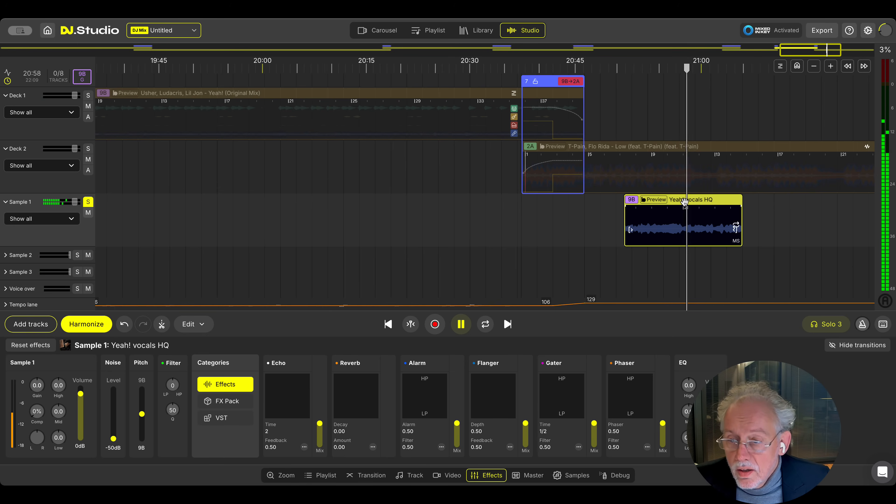
{"action": "key", "text": "space"}
Step: Move the Yeah! vocal sample to start at about 20:12, play it there, and turn its solo off
{"action": "left_click_drag", "start_coordinate": [684, 204], "coordinate": [403, 204]}
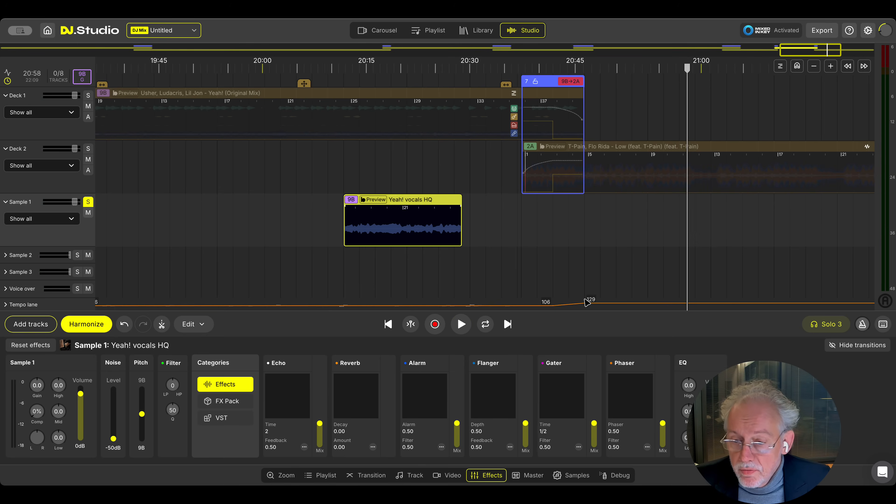
{"action": "left_click", "coordinate": [374, 236]}
{"action": "key", "text": "space"}
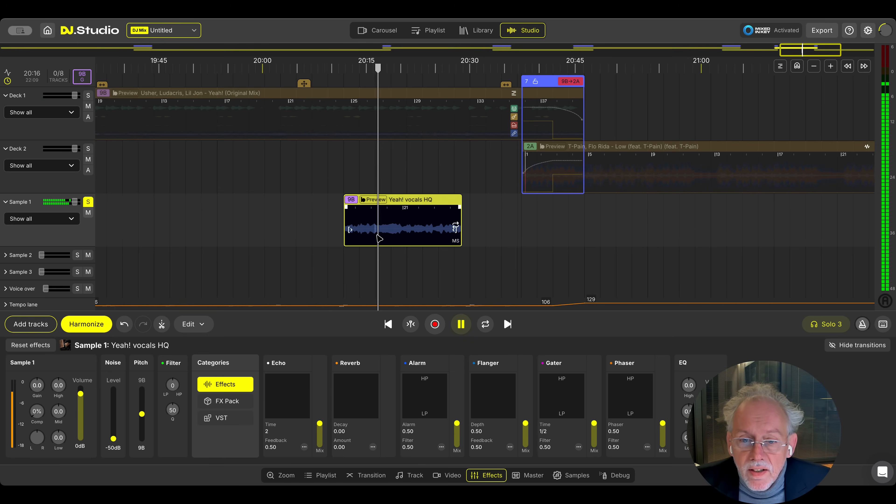
{"action": "scroll", "coordinate": [384, 236], "scroll_direction": "up", "scroll_amount": 5}
{"action": "scroll", "coordinate": [384, 235], "scroll_direction": "down", "scroll_amount": 5}
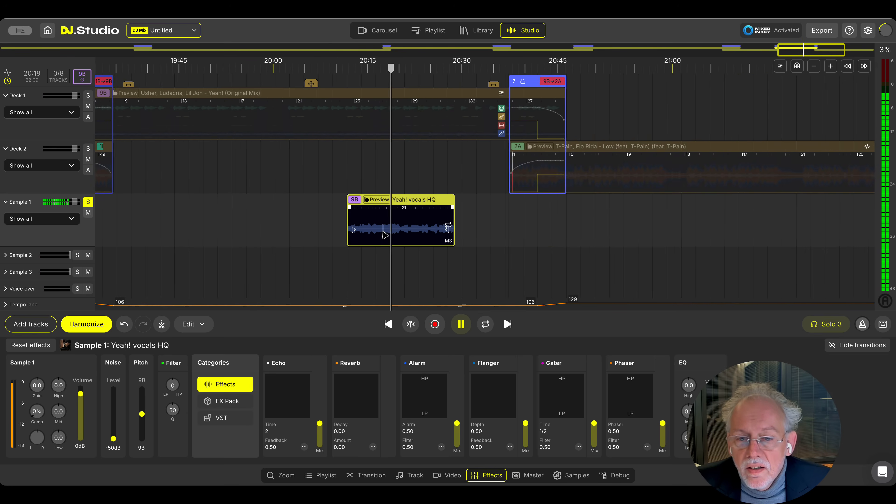
{"action": "key", "text": "s"}
{"action": "key", "text": "space"}
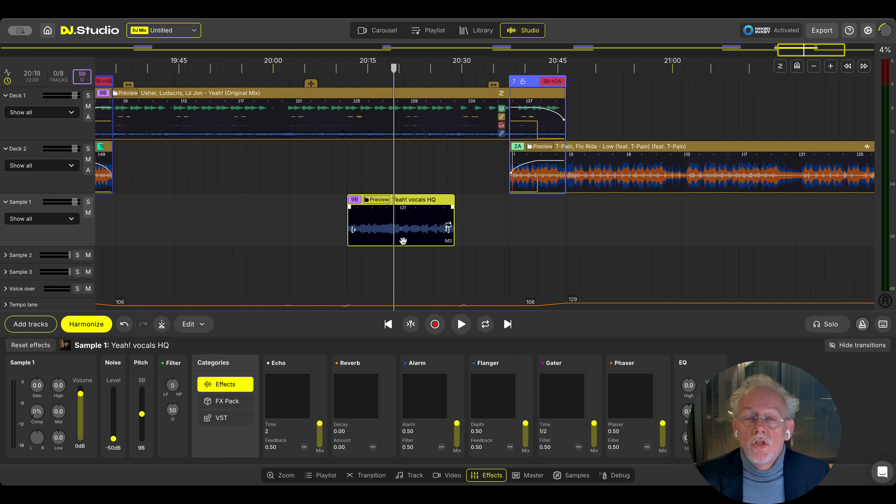
{"action": "scroll", "coordinate": [397, 261], "scroll_direction": "down", "scroll_amount": 3}
{"action": "left_click_drag", "start_coordinate": [301, 246], "coordinate": [397, 244]}
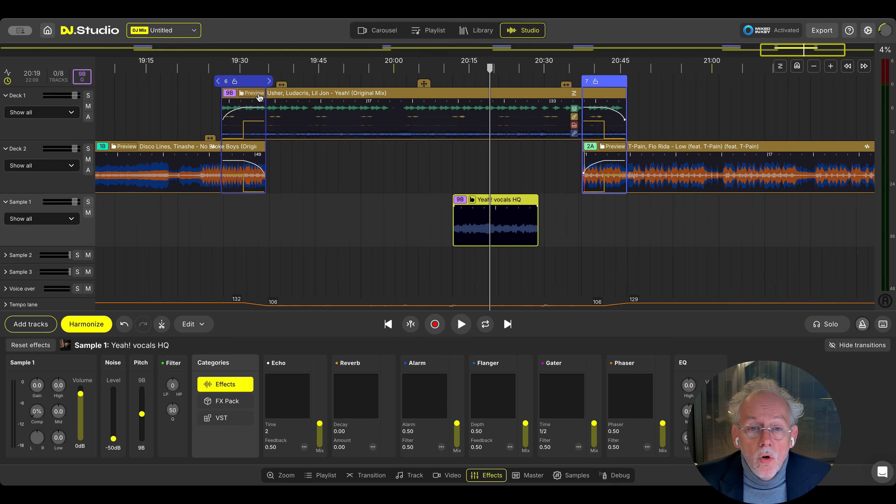
Step: Add the Yeah! preview track to the Beatsource cart and choose to buy the Low preview track immediately
{"action": "left_click", "coordinate": [252, 94]}
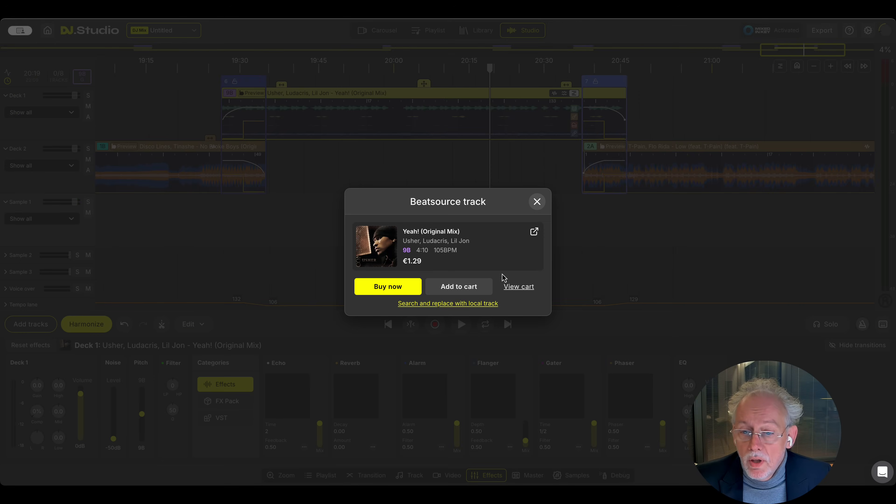
{"action": "left_click", "coordinate": [462, 287]}
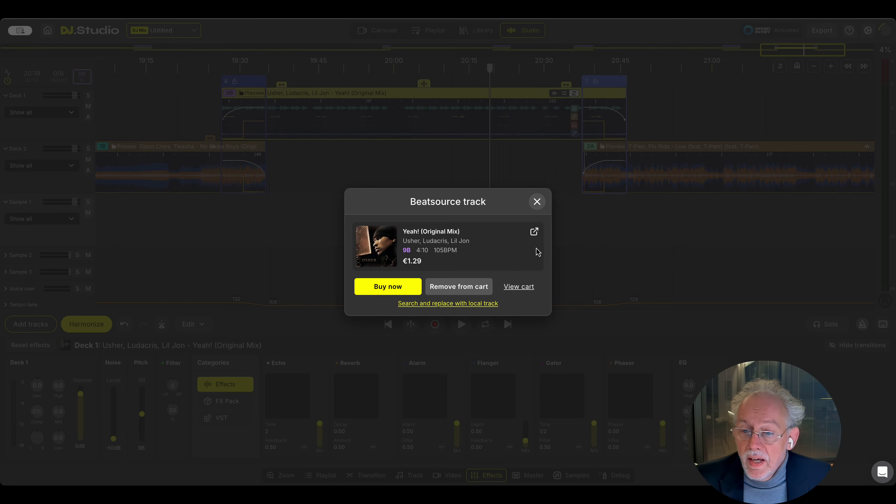
{"action": "left_click", "coordinate": [537, 201]}
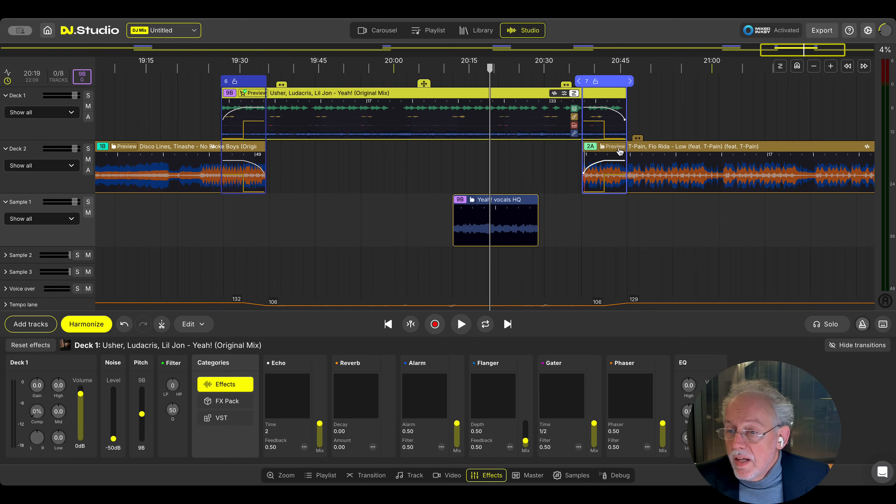
{"action": "left_click", "coordinate": [617, 151]}
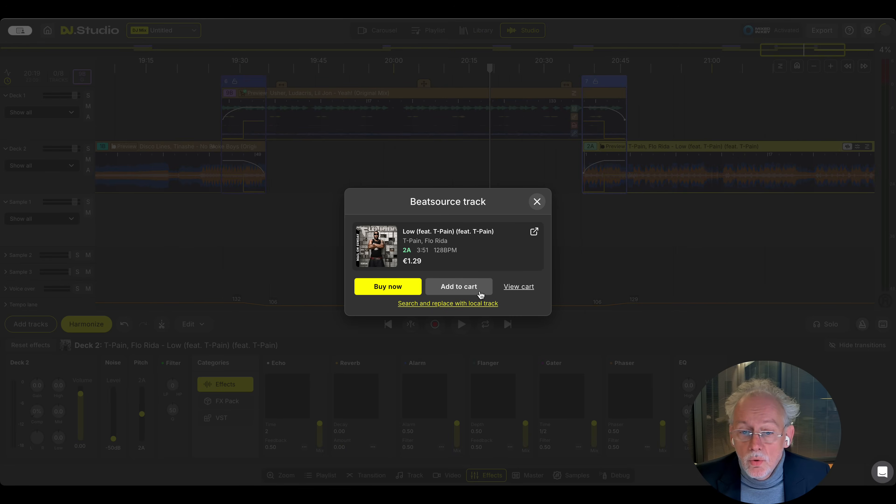
{"action": "left_click", "coordinate": [400, 289]}
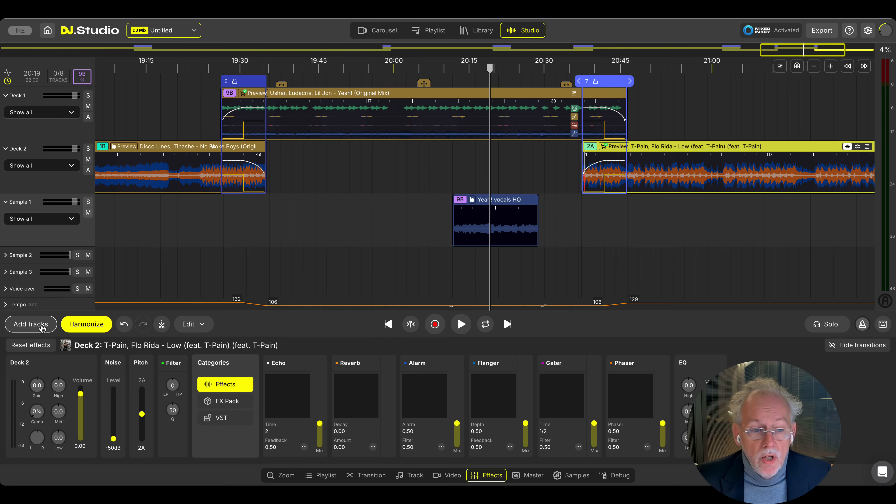
Step: Search the Beatsource catalogue for "abba" while adding tracks and browse the matching tracks
{"action": "left_click", "coordinate": [41, 325]}
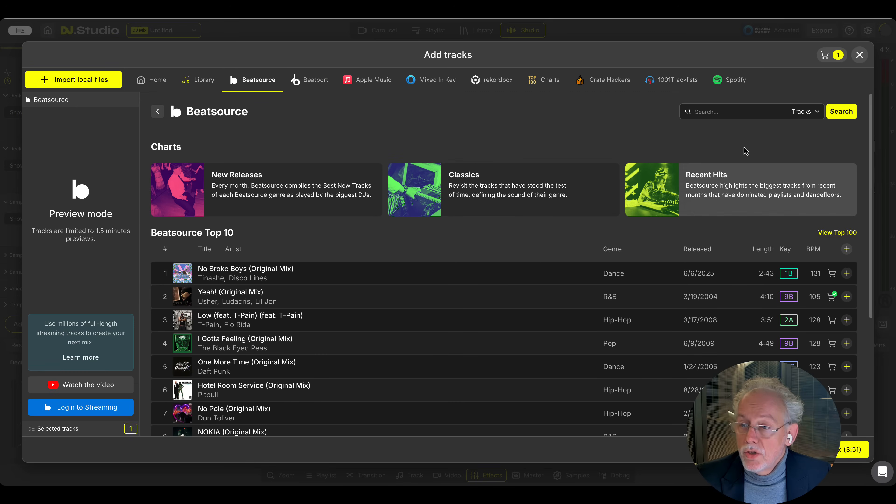
{"action": "left_click", "coordinate": [767, 107]}
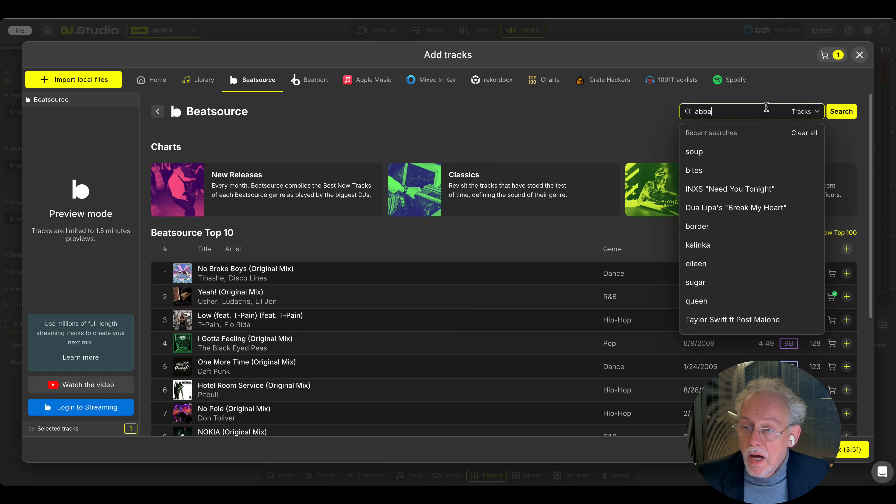
{"action": "key", "text": "Return"}
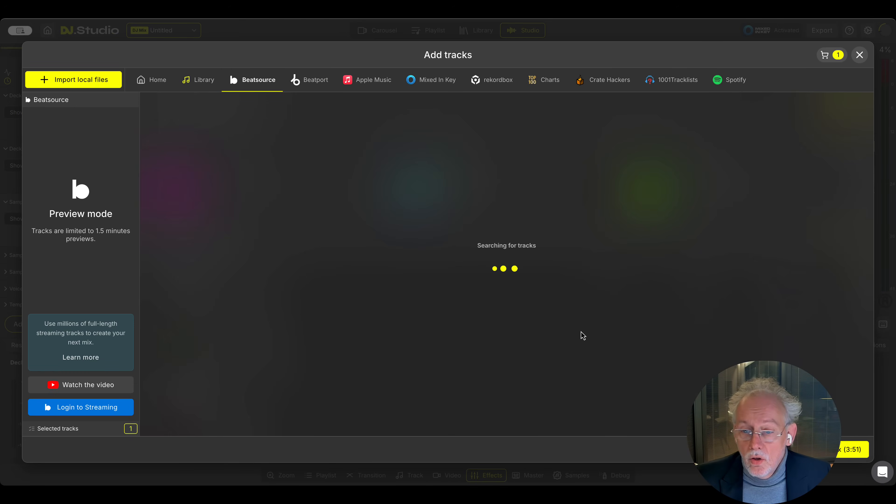
{"action": "scroll", "coordinate": [466, 339], "scroll_direction": "down", "scroll_amount": 8}
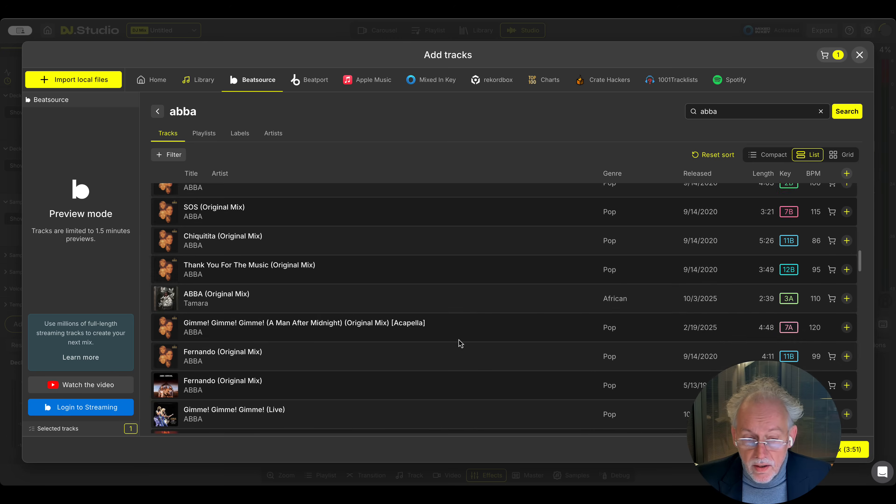
{"action": "scroll", "coordinate": [461, 344], "scroll_direction": "down", "scroll_amount": 10}
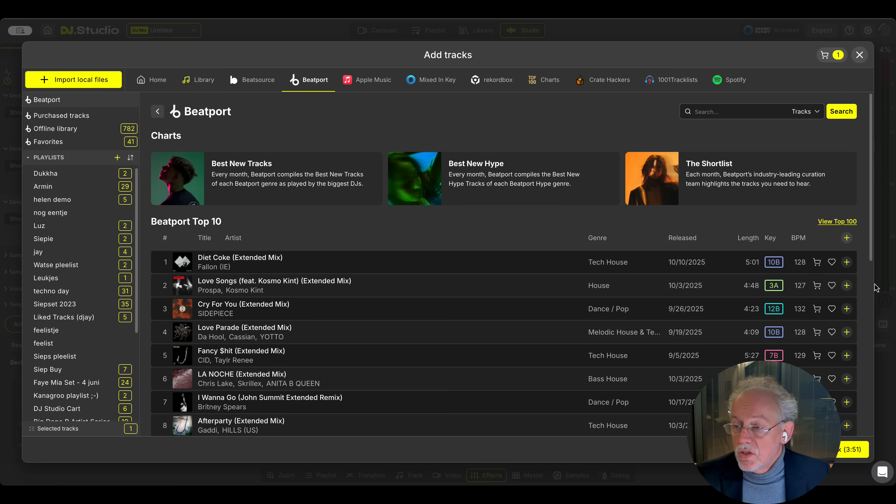
Step: In the Beatport Top 10, select Love Songs and Cry For You, and add Cry For You, Love Parade and LA NOCHE to the cart
{"action": "left_click", "coordinate": [846, 286]}
{"action": "left_click", "coordinate": [847, 309]}
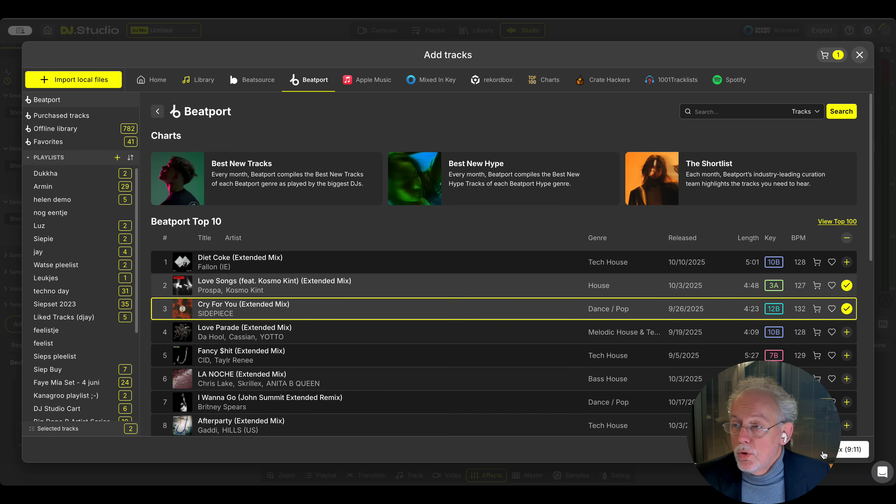
{"action": "left_click", "coordinate": [817, 309]}
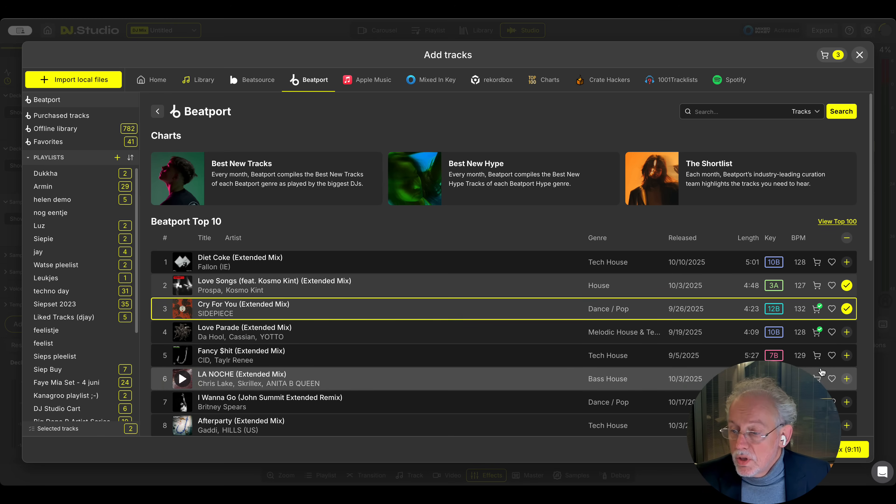
{"action": "left_click", "coordinate": [818, 379]}
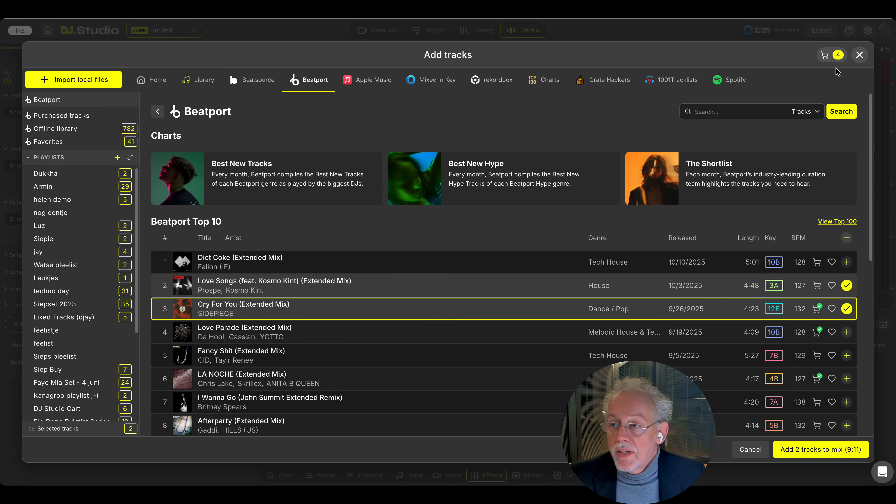
Step: Review the shopping cart and open its buying options
{"action": "left_click", "coordinate": [835, 56]}
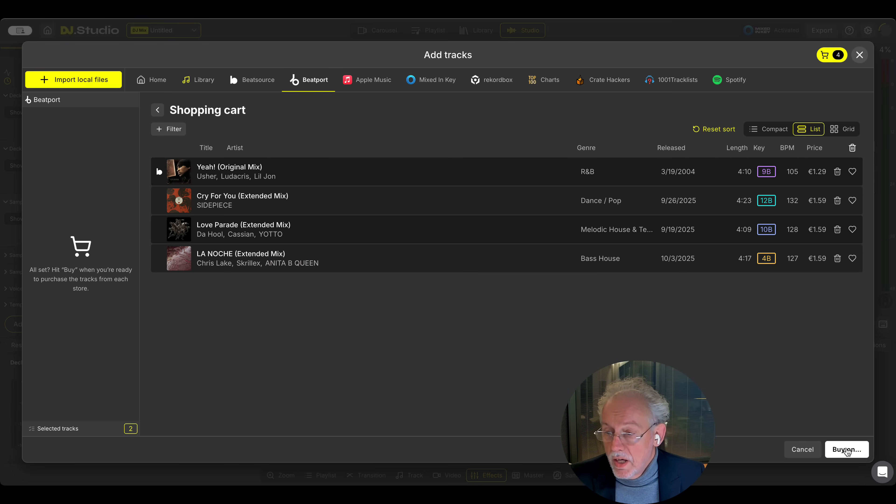
{"action": "left_click", "coordinate": [846, 450]}
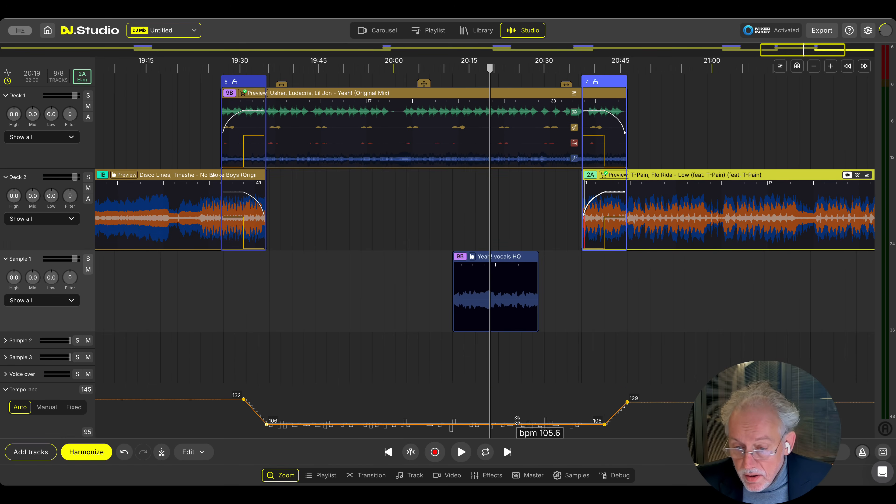
Step: Set the tempo to 118 BPM for the No Broke Boys track and 140 BPM for the preceding Sex on Fire track
{"action": "scroll", "coordinate": [388, 374], "scroll_direction": "left", "scroll_amount": 10}
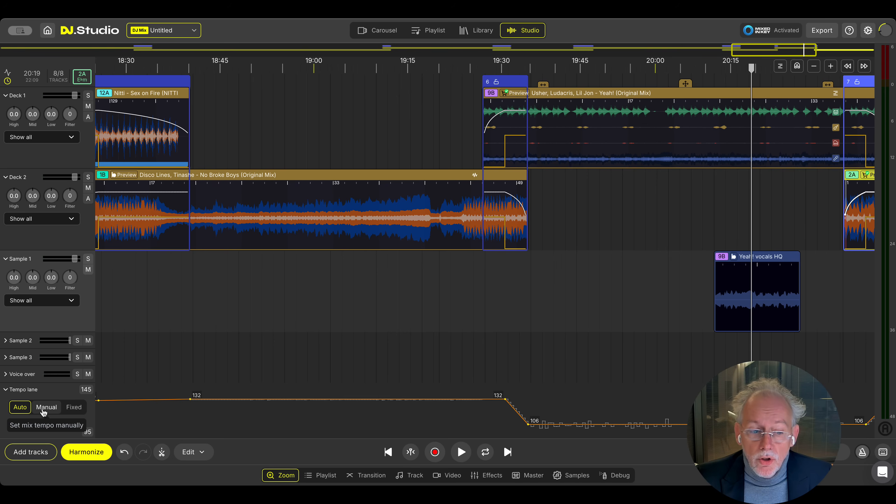
{"action": "mouse_move", "coordinate": [292, 399]}
{"action": "left_mouse_down"}
{"action": "mouse_move", "coordinate": [296, 412]}
{"action": "mouse_move", "coordinate": [291, 391]}
{"action": "mouse_move", "coordinate": [287, 412]}
{"action": "left_mouse_up"}
{"action": "scroll", "coordinate": [246, 350], "scroll_direction": "left", "scroll_amount": 10}
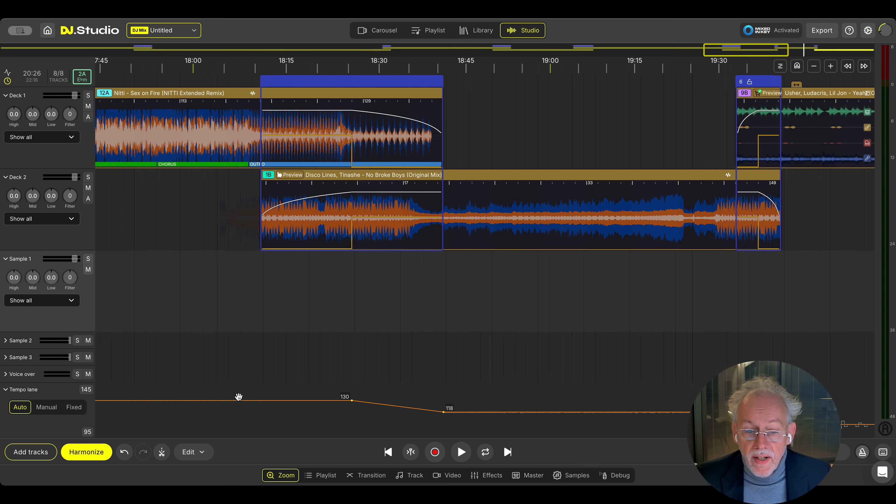
{"action": "left_click_drag", "start_coordinate": [232, 401], "coordinate": [231, 390]}
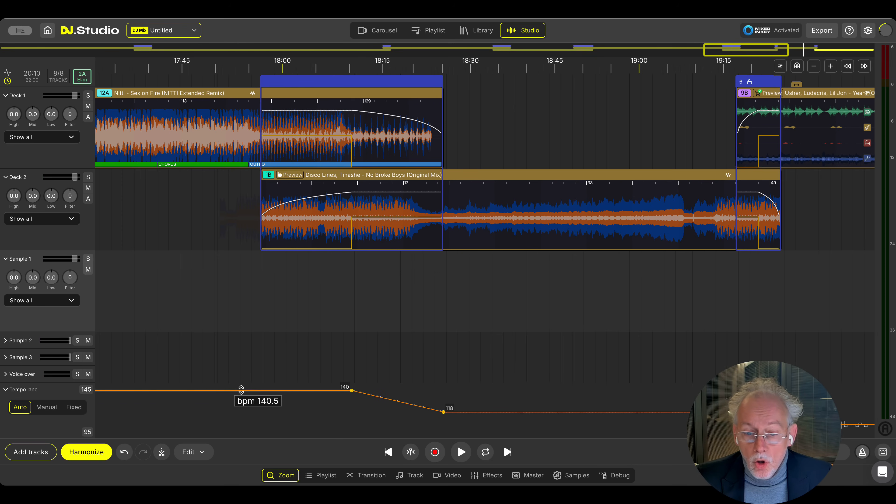
Step: Stretch the tempo ramp from 140 to 118 BPM so it runs from about 17:54 to about 18:36
{"action": "left_click_drag", "start_coordinate": [351, 391], "coordinate": [242, 390]}
{"action": "left_click_drag", "start_coordinate": [444, 412], "coordinate": [498, 417]}
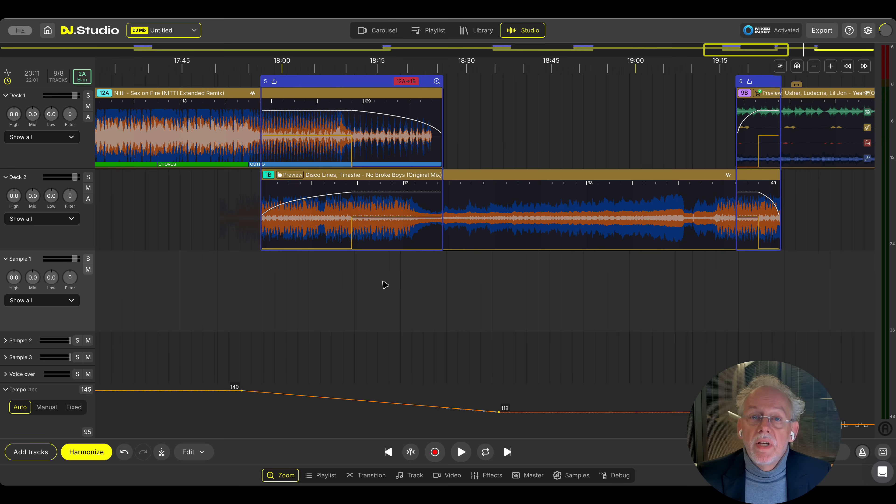
{"action": "mouse_move", "coordinate": [581, 412]}
{"action": "left_mouse_down"}
{"action": "mouse_move", "coordinate": [576, 358]}
{"action": "mouse_move", "coordinate": [567, 412]}
{"action": "left_mouse_up"}
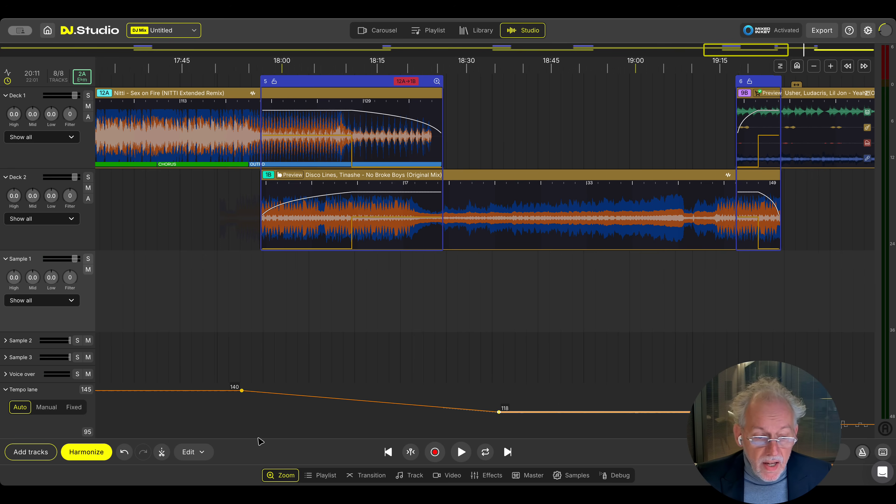
Step: Switch the tempo lane to manual mode and add points of 132, 127, 145, 118, 127 and 95 BPM along the No Broke Boys track
{"action": "left_click", "coordinate": [46, 406]}
{"action": "double_click", "coordinate": [340, 401]}
{"action": "left_click", "coordinate": [386, 404]}
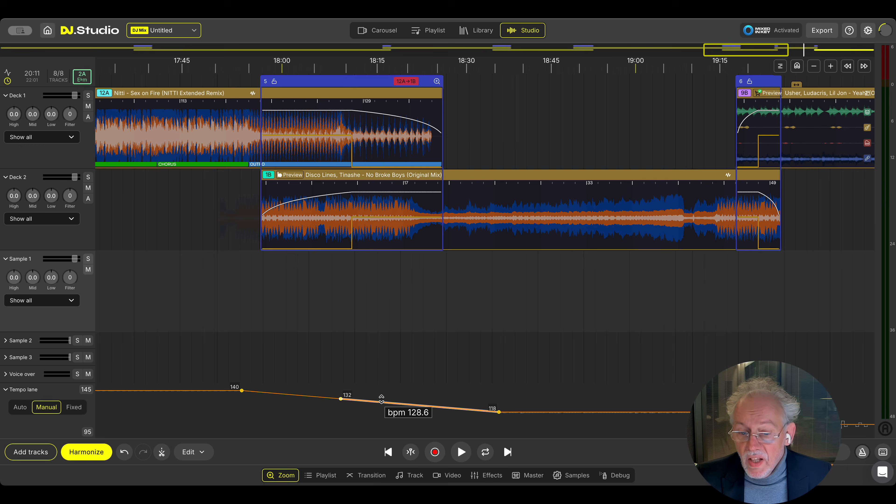
{"action": "double_click", "coordinate": [399, 405]}
{"action": "left_click_drag", "start_coordinate": [417, 407], "coordinate": [452, 378]}
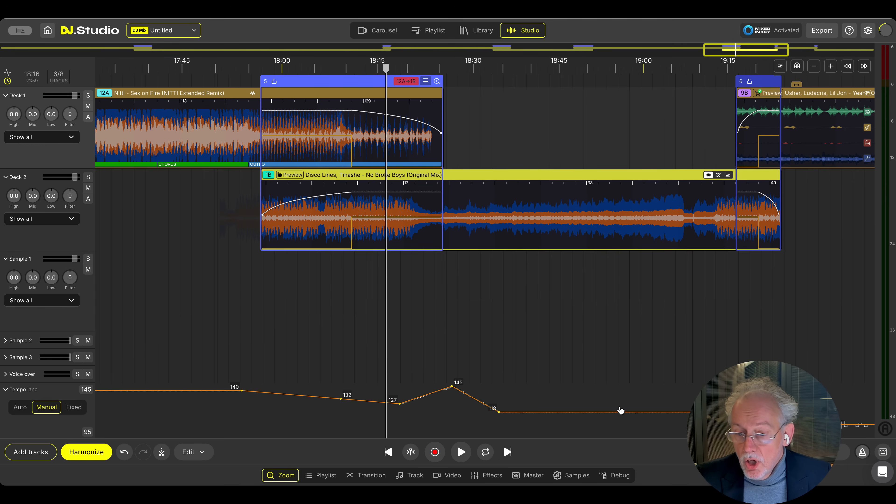
{"action": "double_click", "coordinate": [588, 414]}
{"action": "left_click_drag", "start_coordinate": [617, 416], "coordinate": [658, 433]}
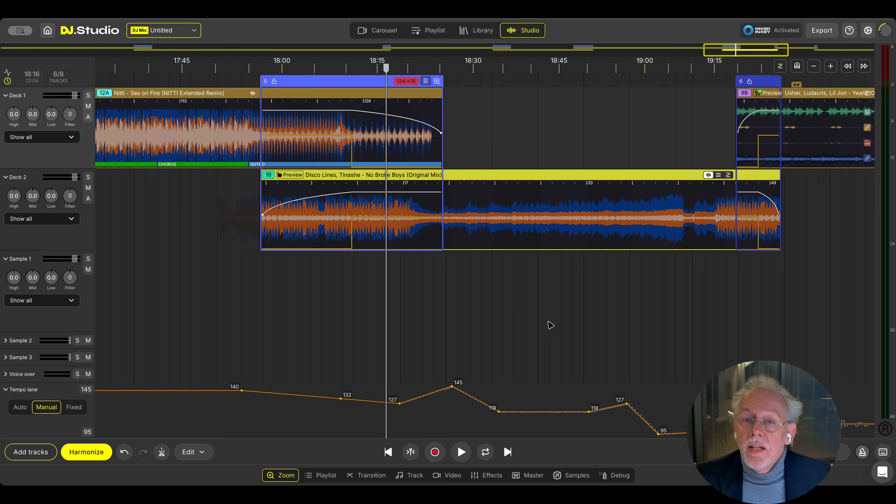
Step: Switch the mix to a fixed tempo, discarding the custom changes, with a start of 125 and an end of 130 BPM
{"action": "left_click", "coordinate": [74, 407]}
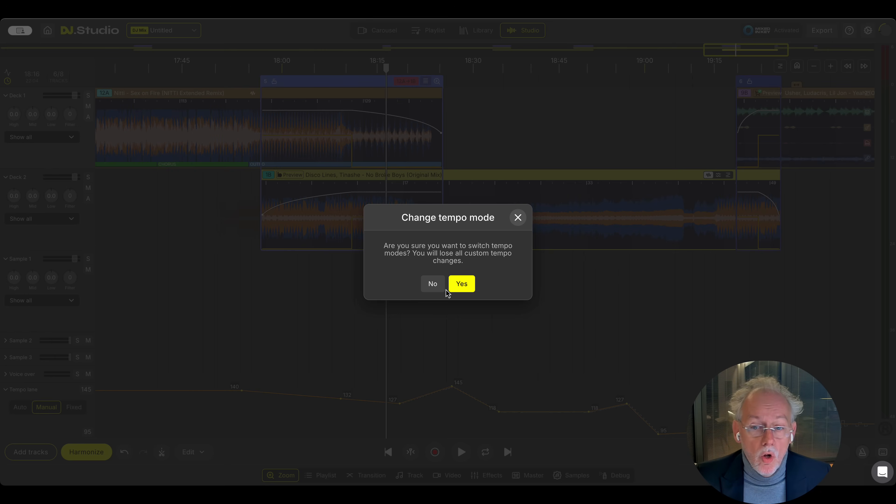
{"action": "left_click", "coordinate": [463, 285]}
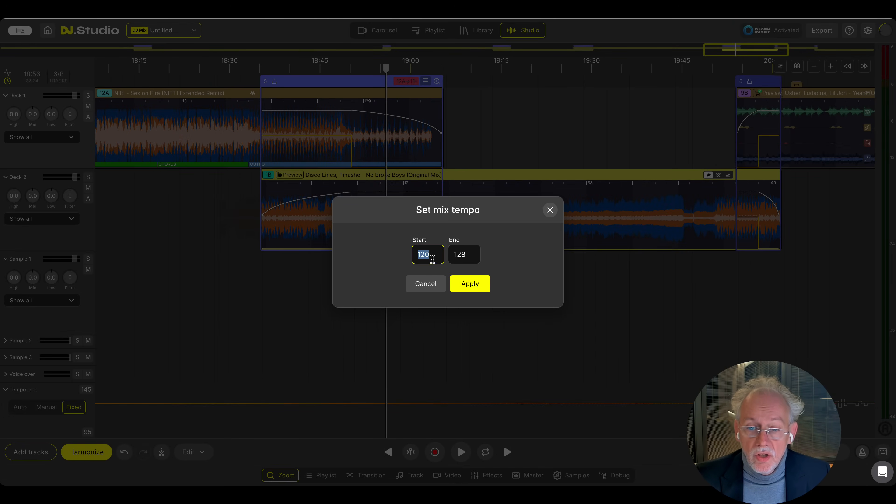
{"action": "type", "text": "1"}
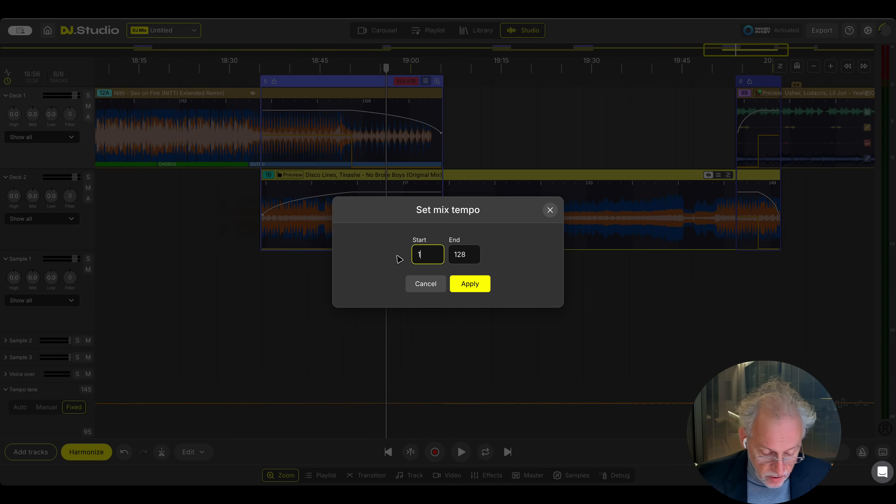
{"action": "key", "text": "Tab"}
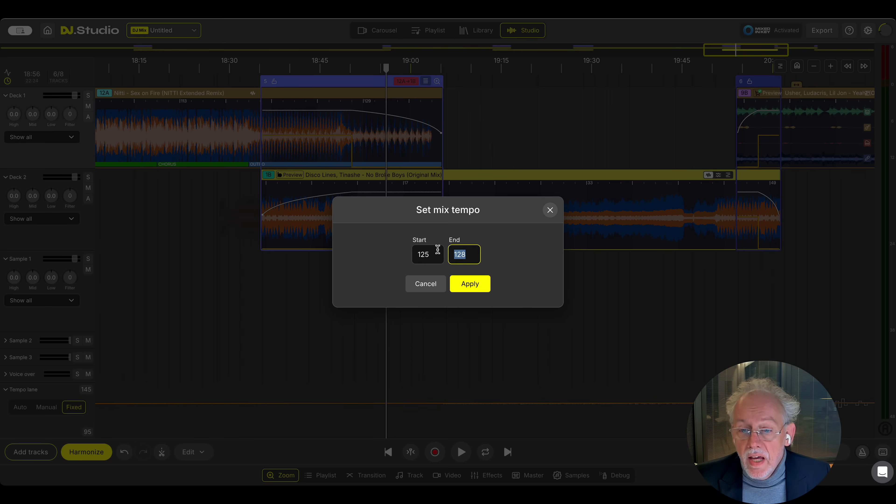
{"action": "type", "text": "1"}
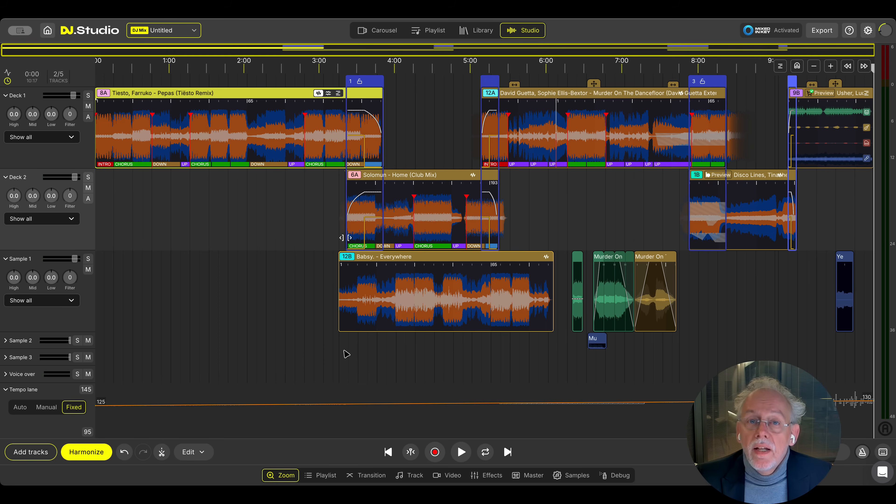
{"action": "mouse_move", "coordinate": [99, 407]}
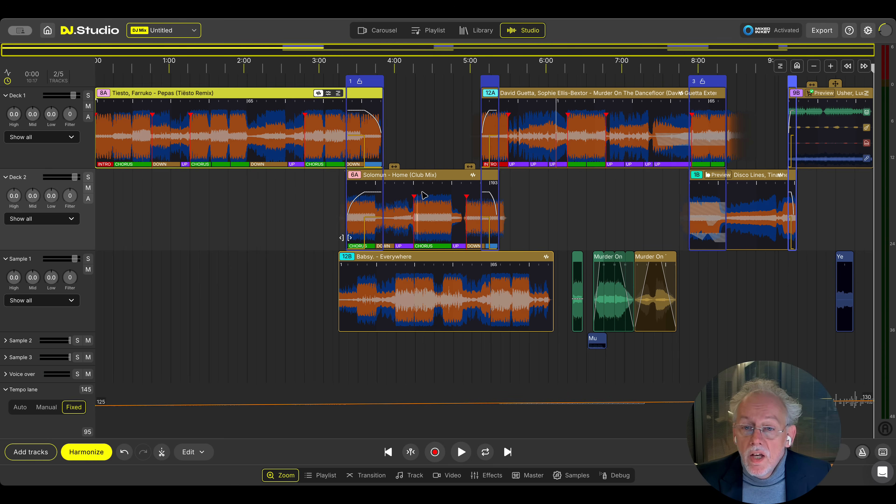
Step: Move Murder On The Dancefloor to the start of the mix, ahead of Pepas, and place the playhead at 4:16
{"action": "left_click_drag", "start_coordinate": [594, 96], "coordinate": [320, 136]}
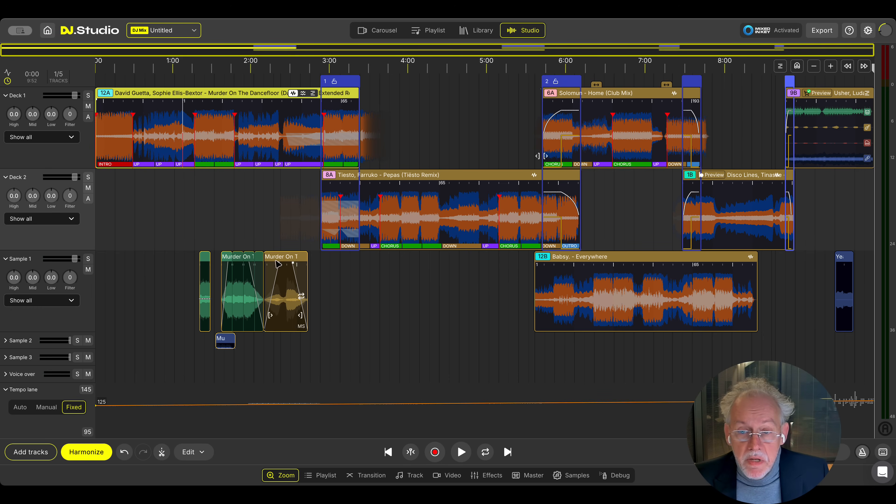
{"action": "left_click", "coordinate": [429, 287]}
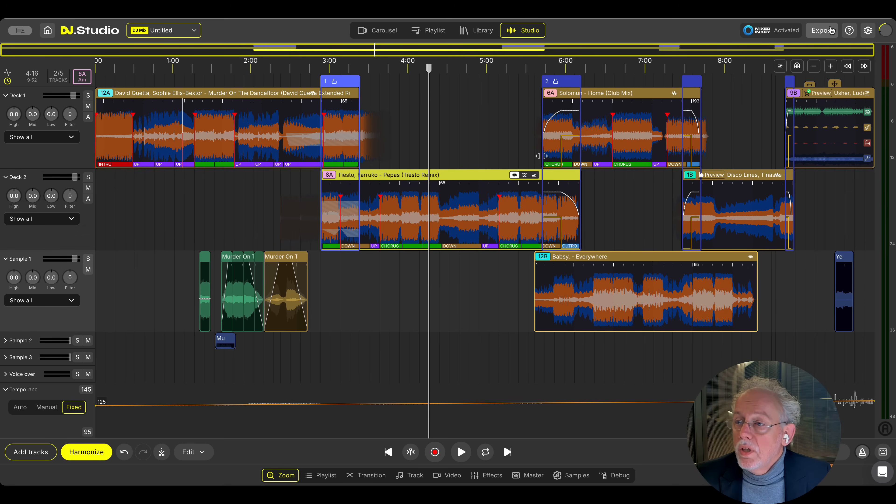
Step: Open the mix for export, name it "demo name", and set the audio file type to WAV with a bit depth of 24
{"action": "left_click", "coordinate": [824, 30]}
{"action": "type", "text": "demo name"}
{"action": "key", "text": "Return"}
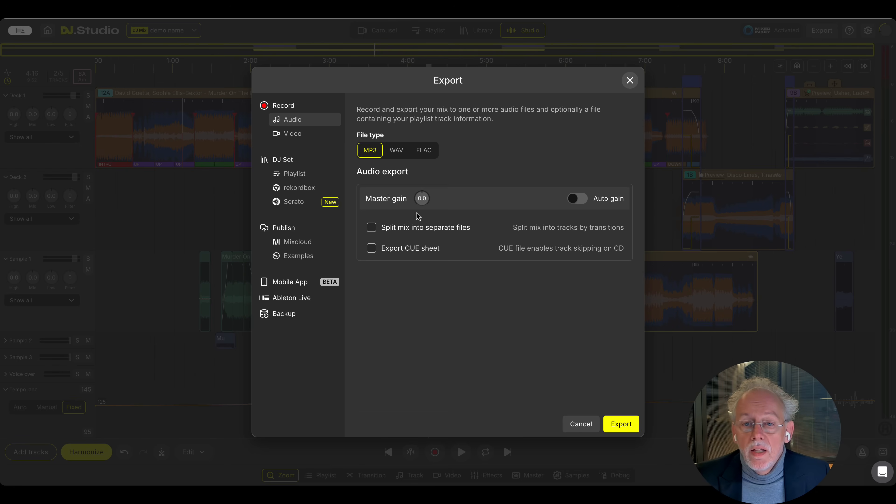
{"action": "left_click", "coordinate": [399, 152]}
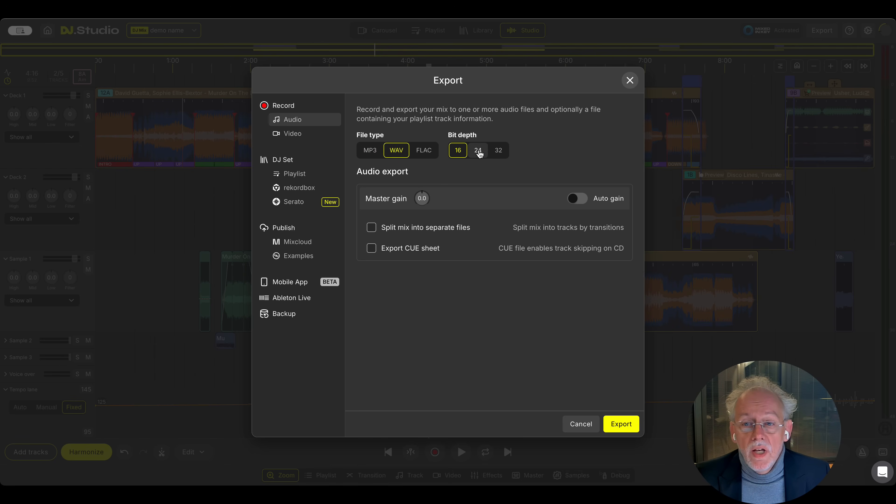
{"action": "left_click", "coordinate": [478, 155]}
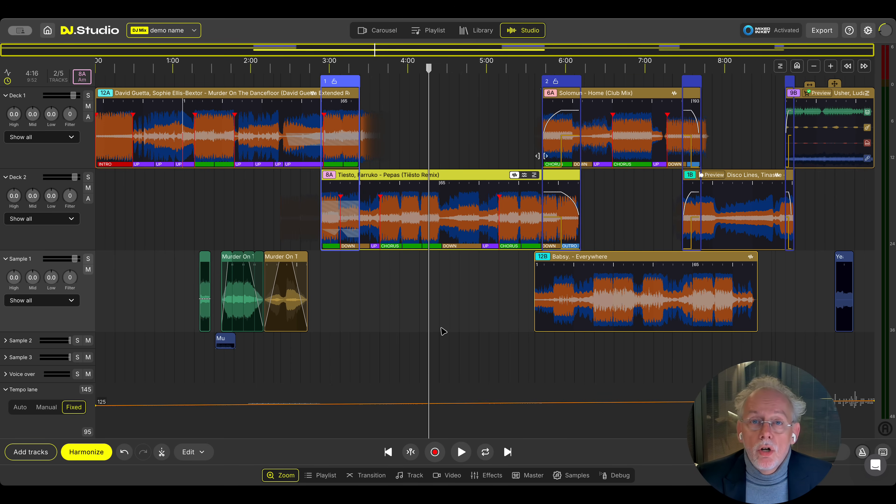
Step: Open the help and support messenger
{"action": "left_click", "coordinate": [876, 465]}
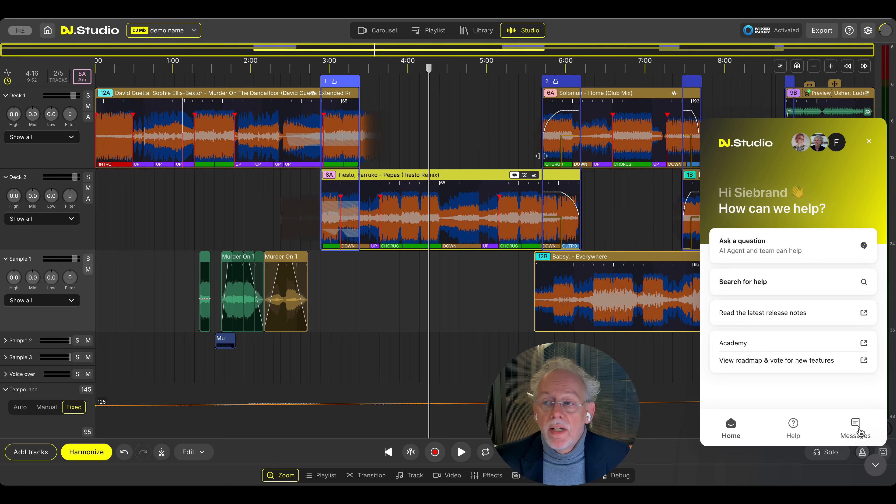